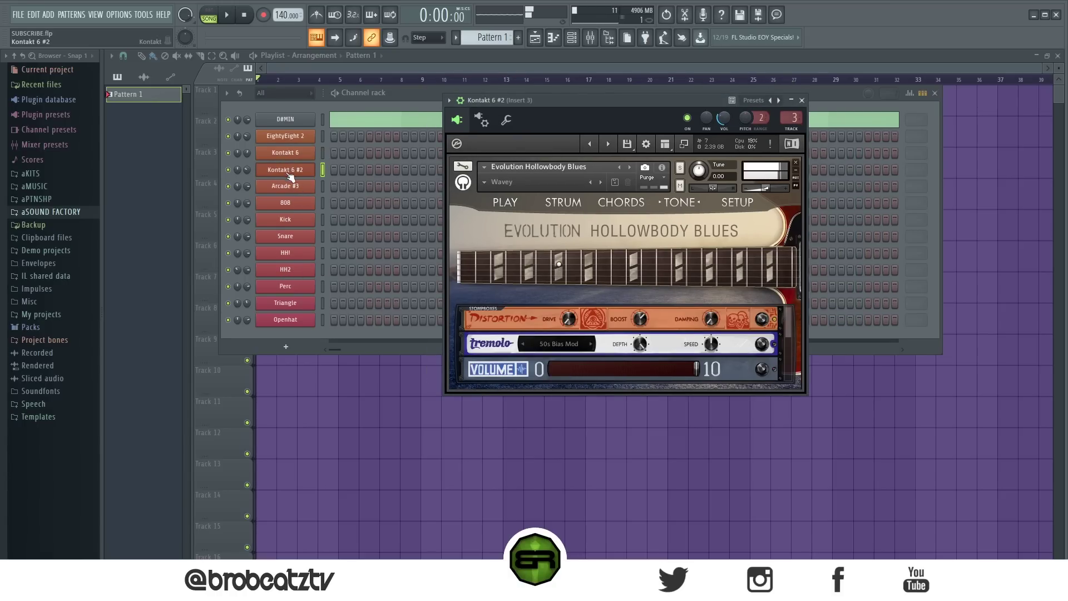
- Open the Arcade #3 channel's plugin and browse its content feed down to the Distant Voices line
{"action": "left_click", "coordinate": [303, 188]}
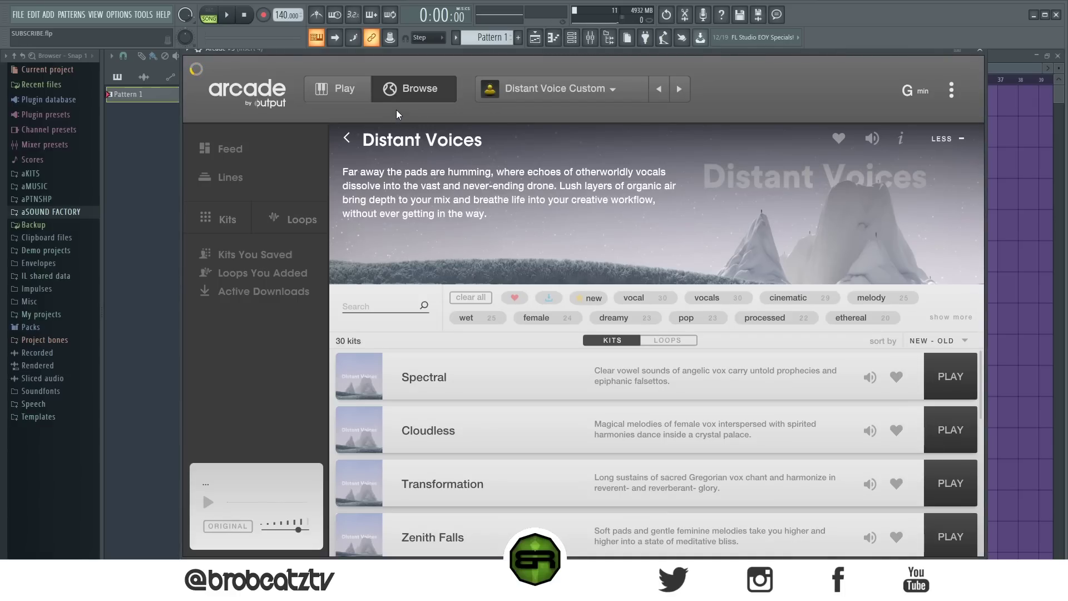
{"action": "left_click", "coordinate": [365, 88]}
{"action": "left_click", "coordinate": [397, 86]}
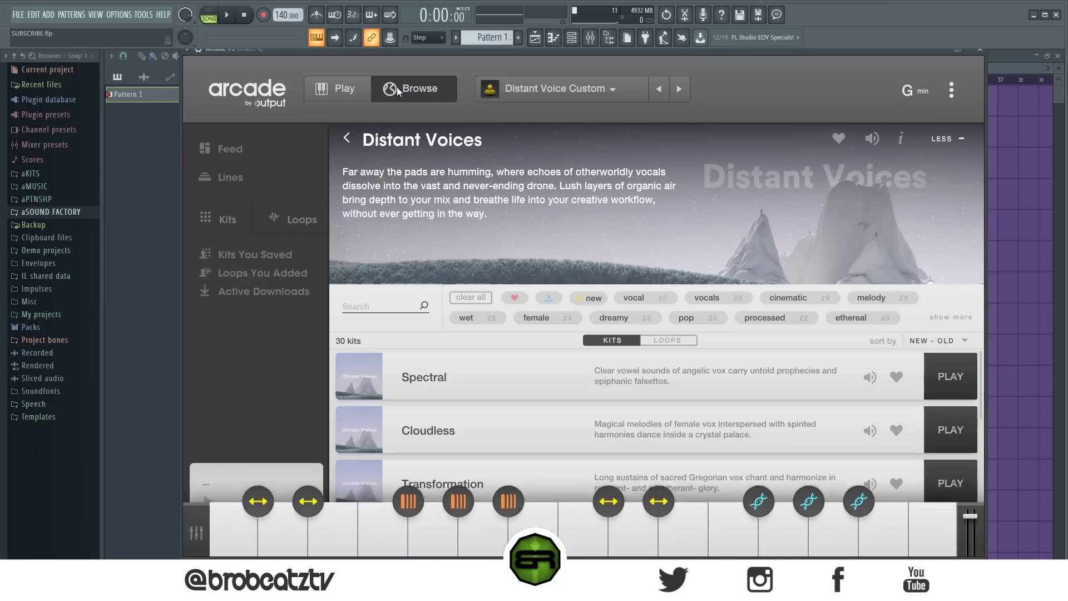
{"action": "left_click", "coordinate": [241, 160]}
{"action": "scroll", "coordinate": [874, 167], "scroll_direction": "down", "scroll_amount": 10}
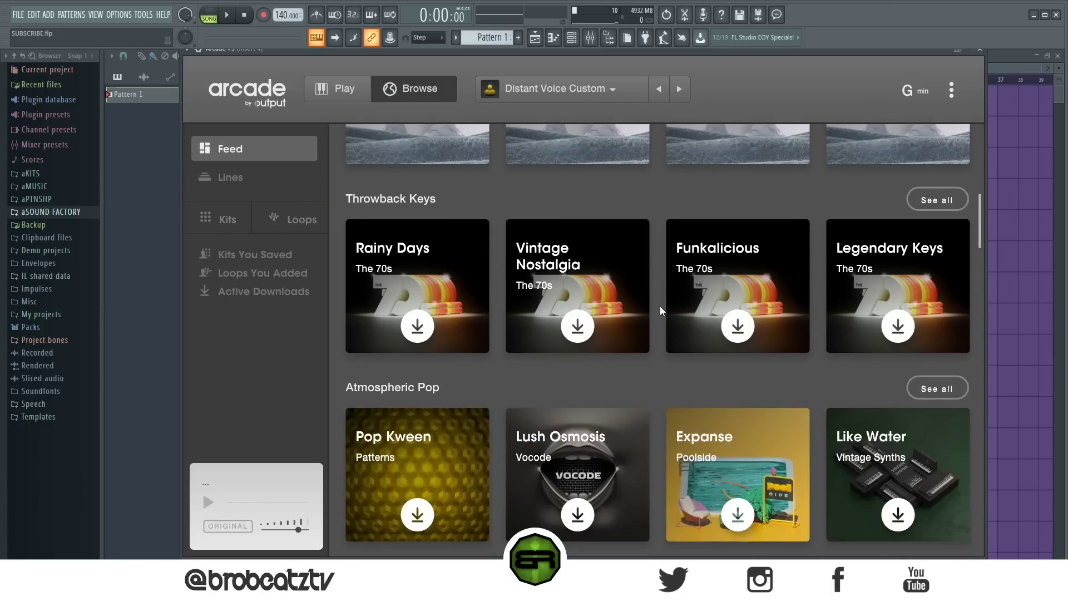
{"action": "scroll", "coordinate": [674, 325], "scroll_direction": "up", "scroll_amount": 5}
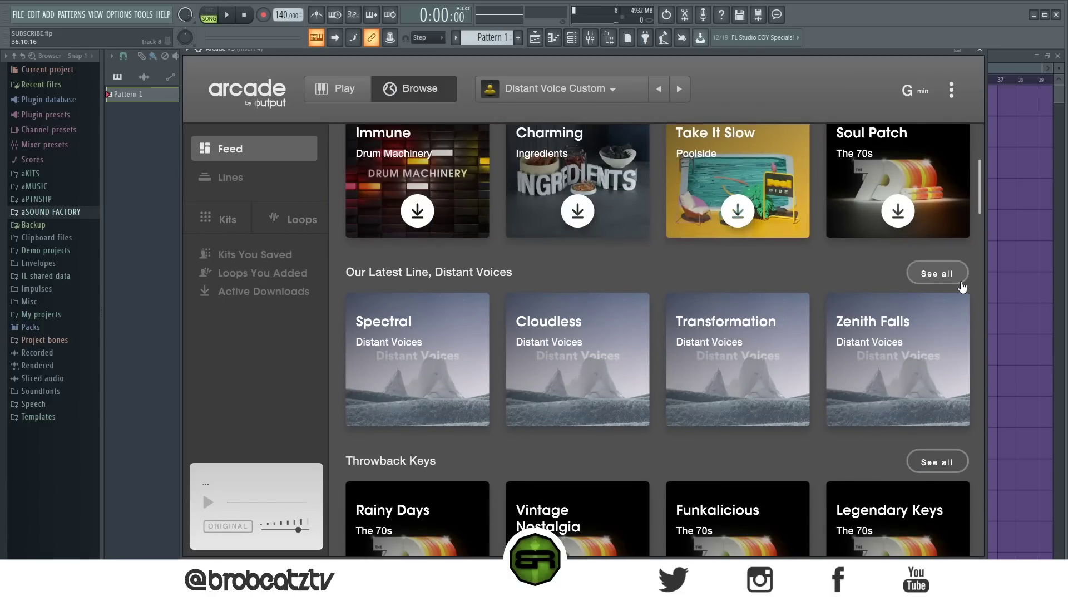
- Open the full Distant Voices line in Arcade and look through its list of loops
{"action": "left_click", "coordinate": [945, 283]}
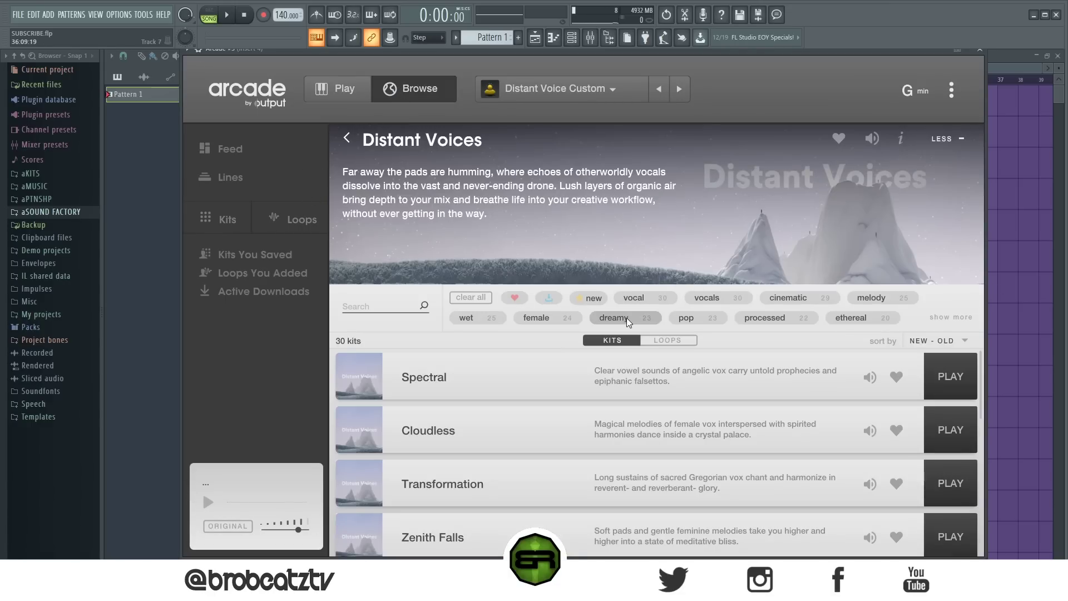
{"action": "left_click", "coordinate": [662, 341]}
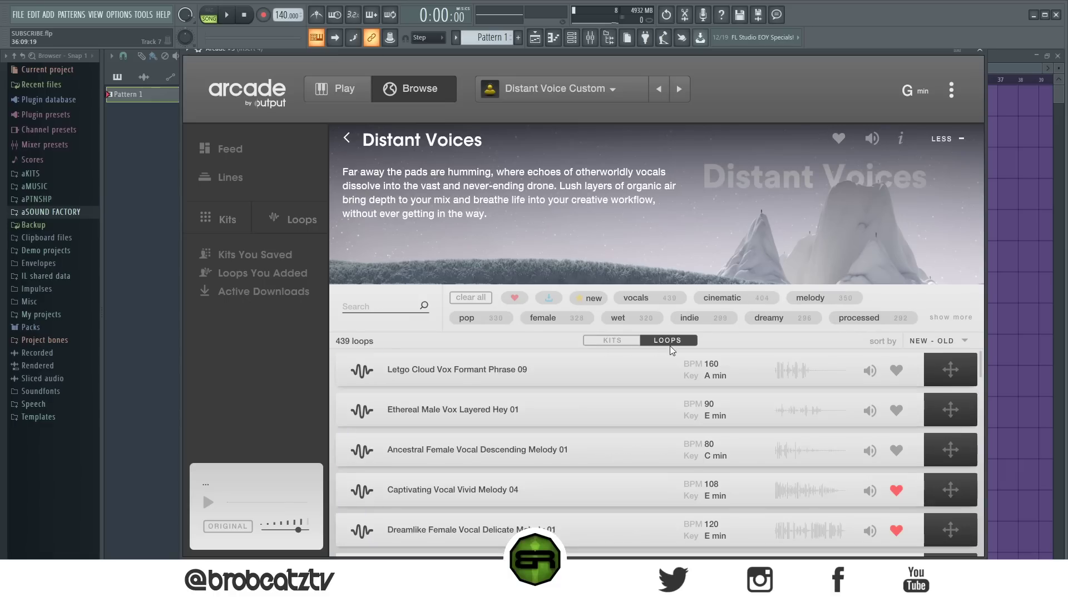
{"action": "scroll", "coordinate": [752, 329], "scroll_direction": "down", "scroll_amount": 2}
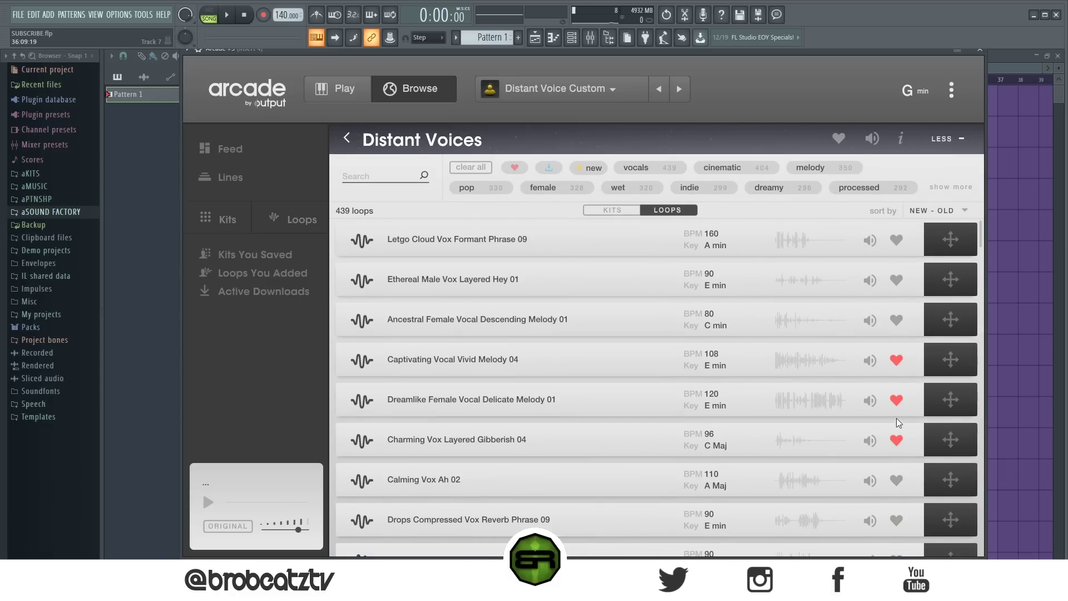
{"action": "scroll", "coordinate": [808, 402], "scroll_direction": "down", "scroll_amount": 10}
{"action": "left_click_drag", "start_coordinate": [951, 371], "coordinate": [974, 341]}
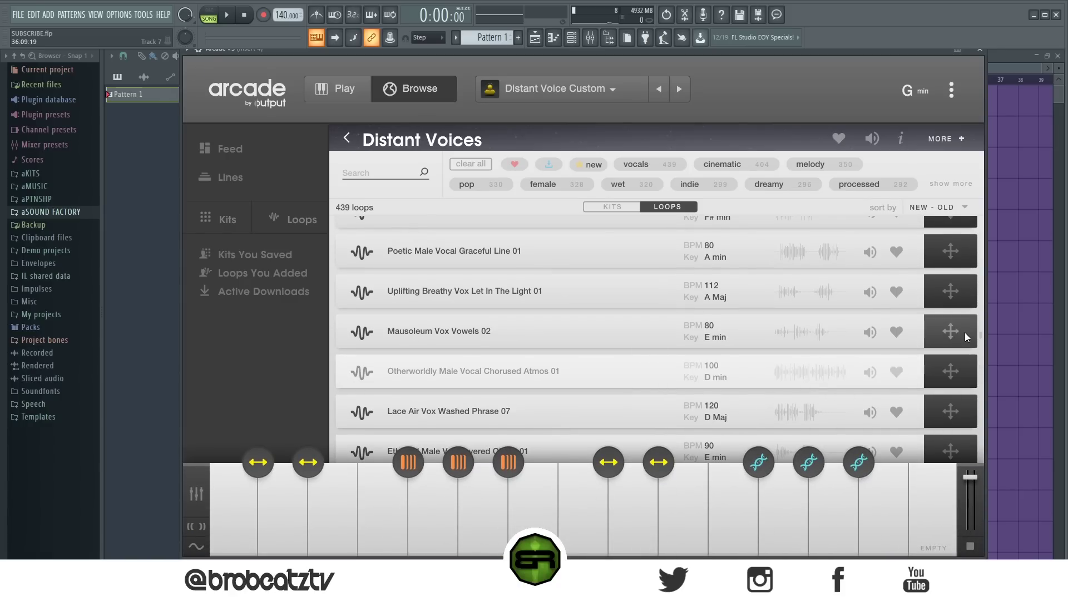
- Audition a sample of the Distant Voice Custom kit and choose D# minor as Arcade's session key
{"action": "left_click", "coordinate": [355, 94]}
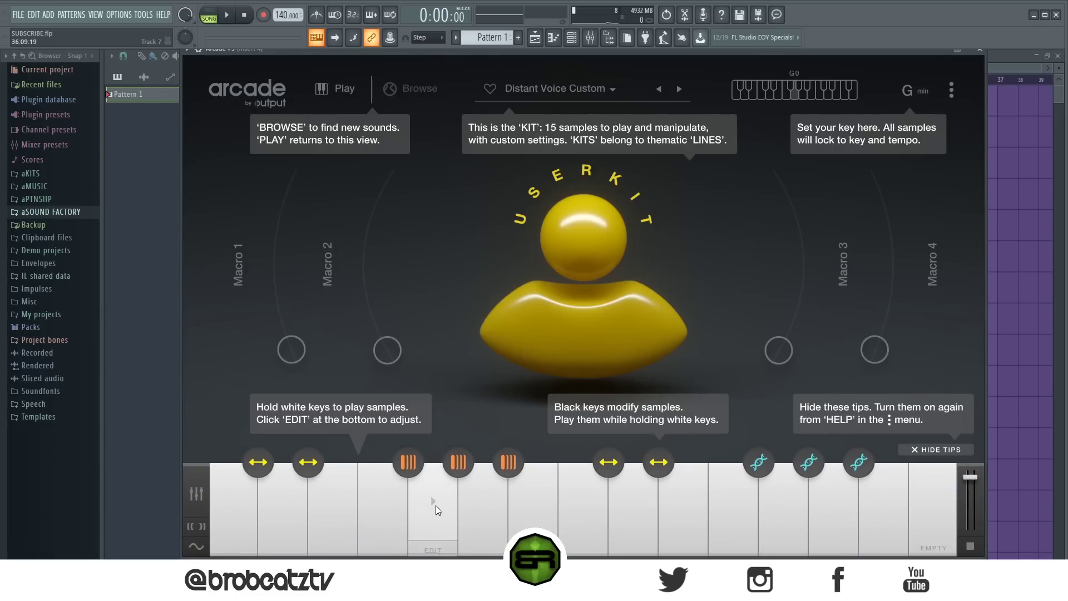
{"action": "left_click", "coordinate": [440, 509]}
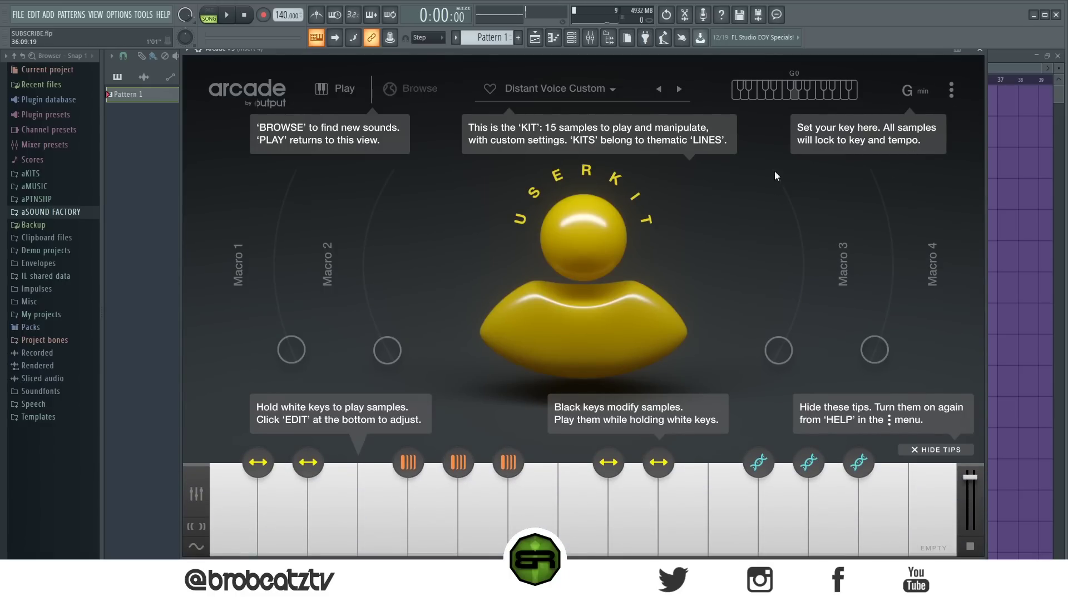
{"action": "left_click", "coordinate": [911, 91]}
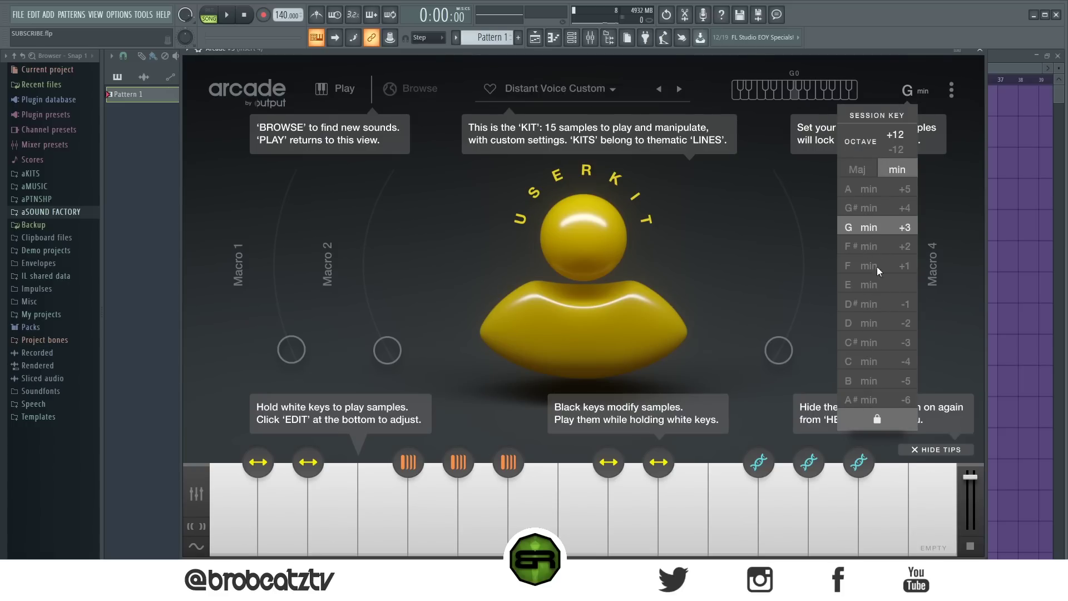
{"action": "left_click", "coordinate": [874, 304]}
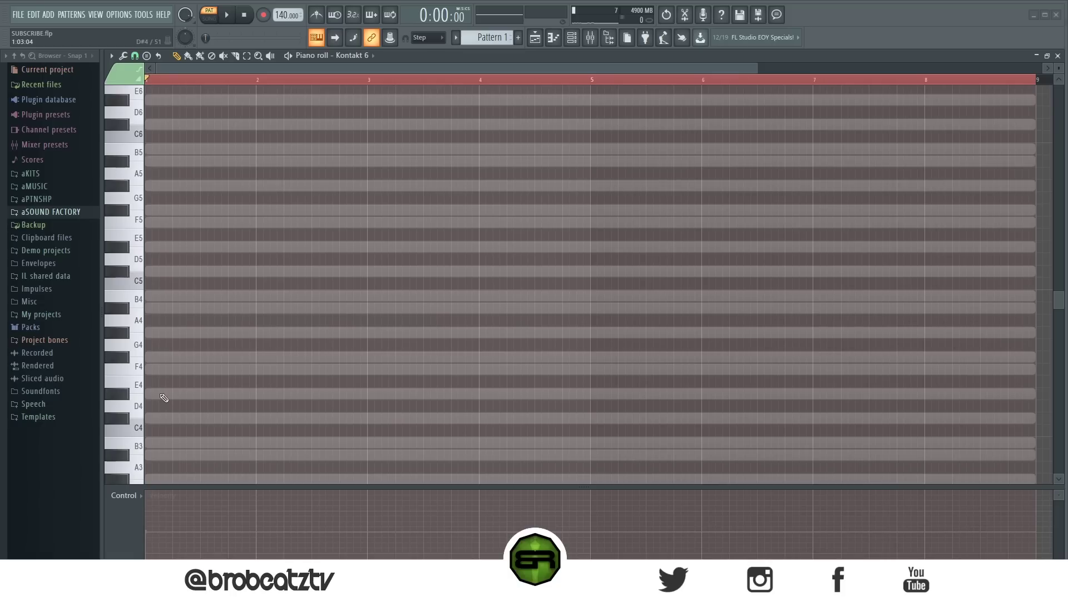
{"action": "left_click", "coordinate": [164, 393]}
{"action": "left_click", "coordinate": [164, 357]}
{"action": "left_click", "coordinate": [169, 307]}
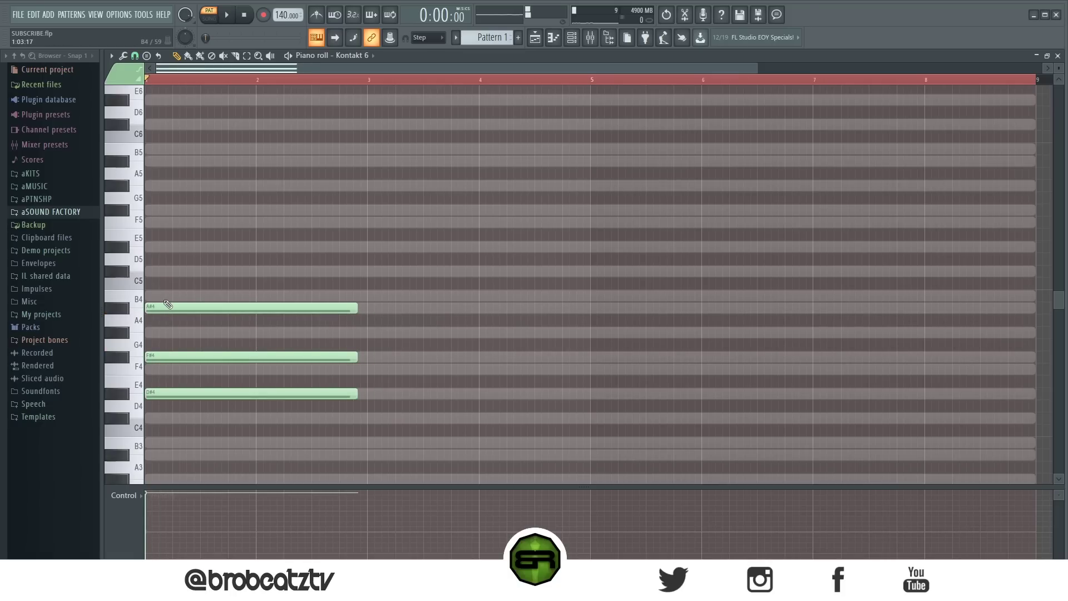
{"action": "left_click", "coordinate": [165, 271]}
{"action": "left_click", "coordinate": [168, 221]}
{"action": "left_click", "coordinate": [170, 185]}
{"action": "left_click_drag", "start_coordinate": [178, 156], "coordinate": [303, 362]}
{"action": "left_click_drag", "start_coordinate": [383, 412], "coordinate": [168, 131]}
{"action": "right_click", "coordinate": [219, 139]}
{"action": "left_click", "coordinate": [164, 393]}
{"action": "left_click", "coordinate": [164, 357]}
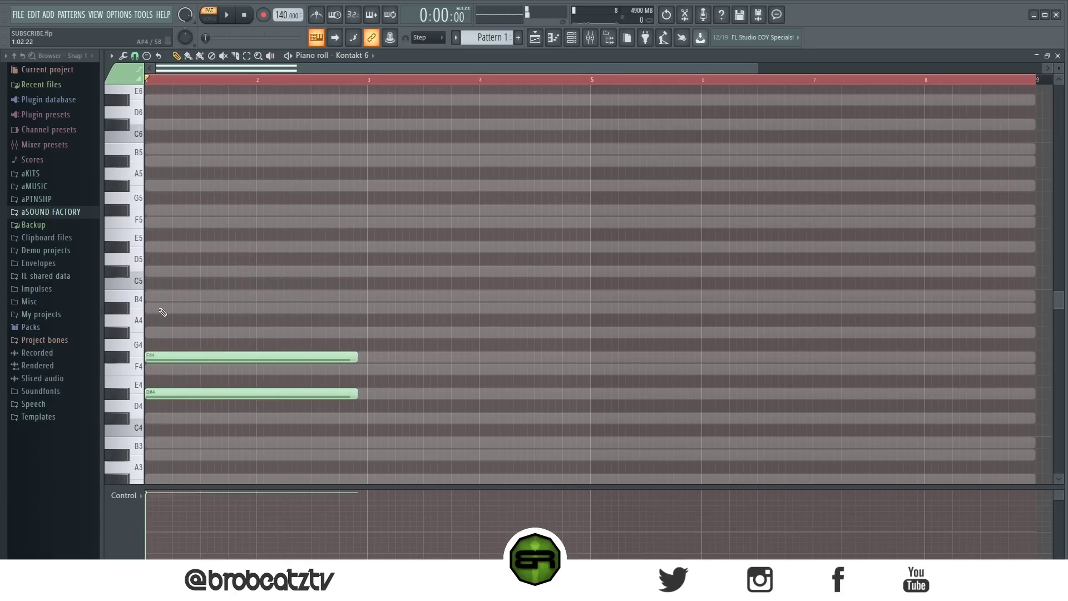
{"action": "left_click", "coordinate": [162, 296]}
{"action": "left_click", "coordinate": [162, 246]}
{"action": "left_click", "coordinate": [159, 221]}
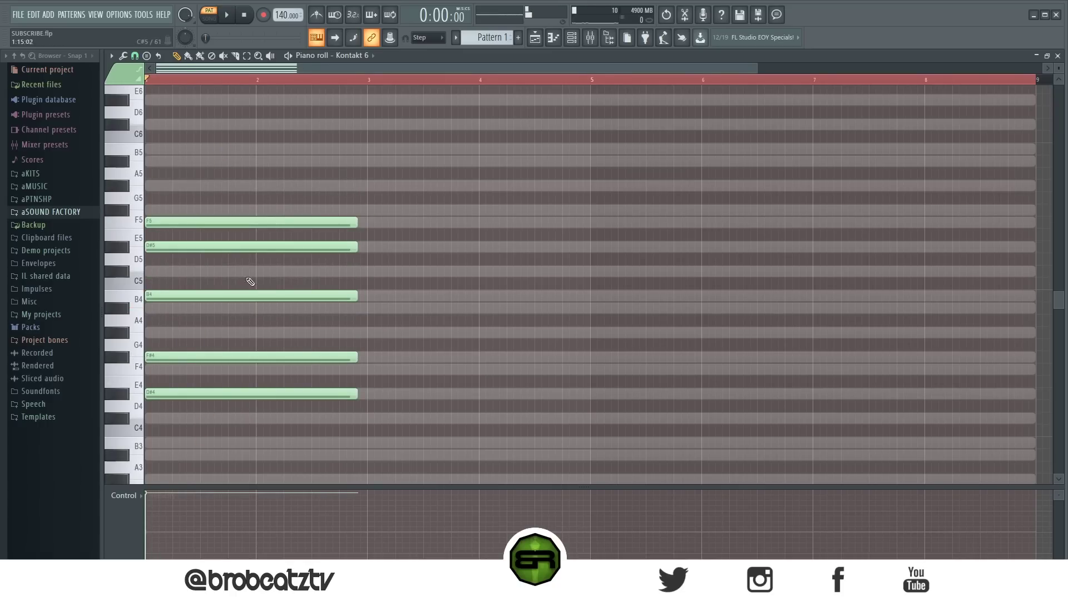
{"action": "right_click", "coordinate": [274, 237]}
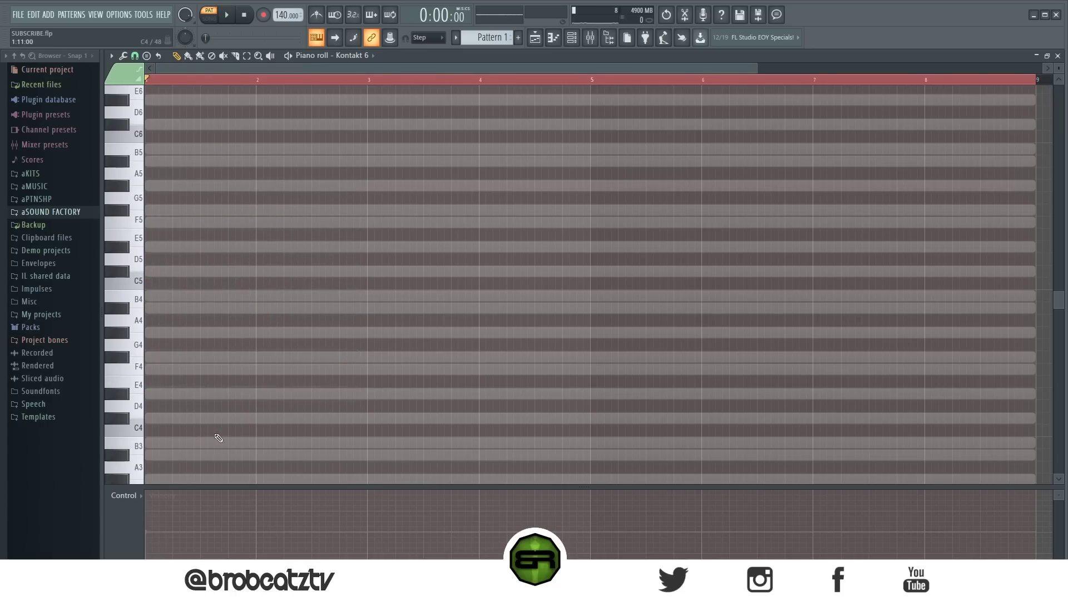
- Place D#4, F#4 and A#4 at bar 1 of the Kontakt 6 piano roll and raise the F#4 one octave
{"action": "left_click", "coordinate": [166, 394]}
{"action": "left_click", "coordinate": [174, 359]}
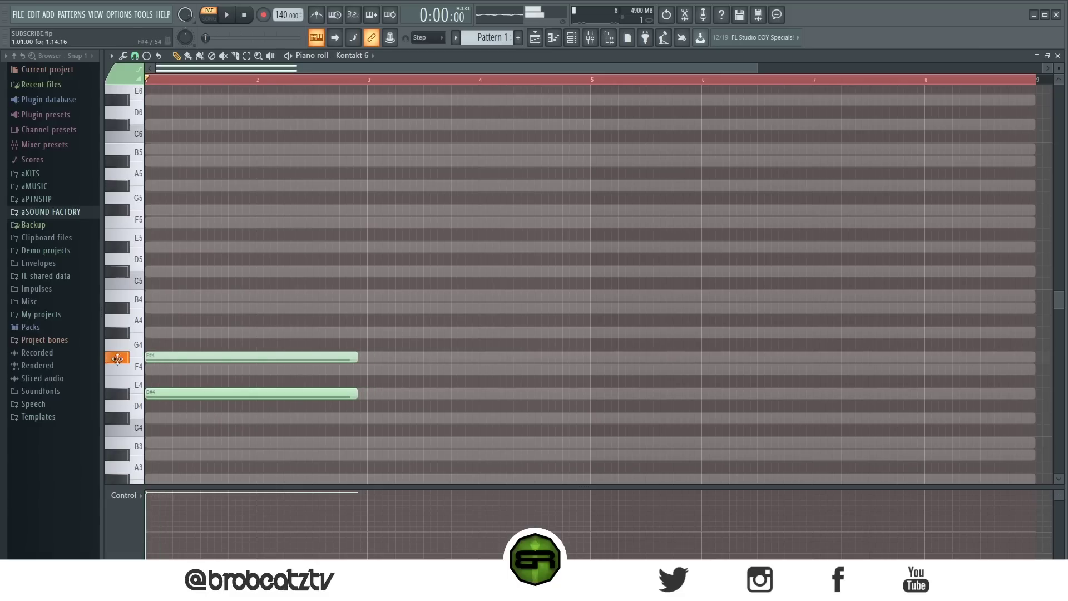
{"action": "left_click", "coordinate": [157, 309]}
{"action": "left_click_drag", "start_coordinate": [146, 342], "coordinate": [211, 368]}
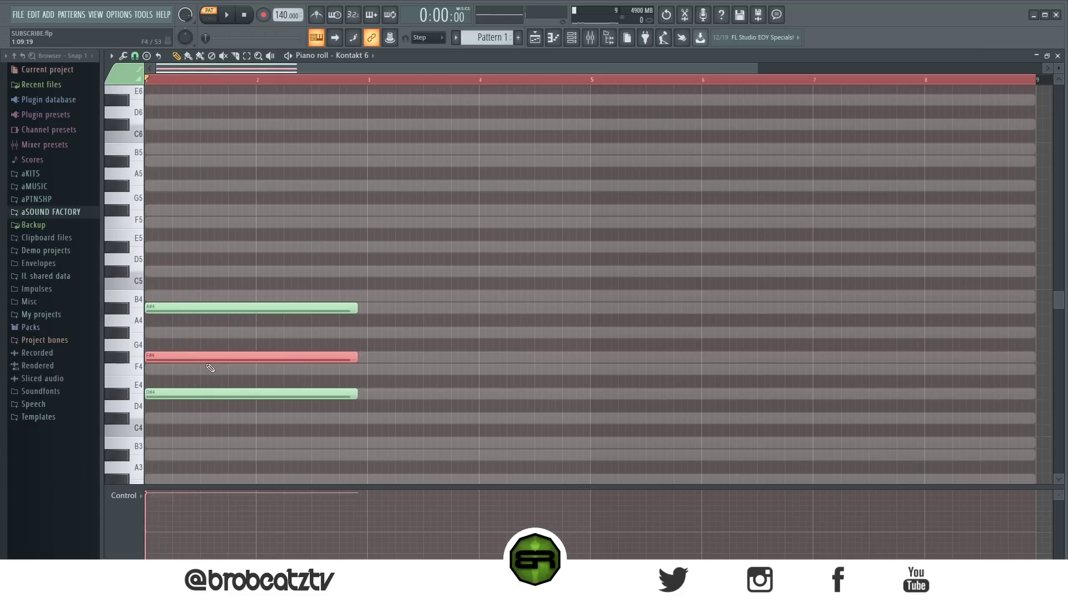
{"action": "key", "text": "ctrl+Up"}
- Duplicate the D#4 and A#4 notes one octave higher and play back the resulting chord
{"action": "left_click", "coordinate": [389, 354], "text": "ctrl"}
{"action": "left_click_drag", "start_coordinate": [488, 253], "coordinate": [179, 436]}
{"action": "mouse_move", "coordinate": [166, 396]}
{"action": "left_mouse_down"}
{"action": "mouse_move", "coordinate": [260, 396]}
{"action": "mouse_move", "coordinate": [165, 398]}
{"action": "left_mouse_up"}
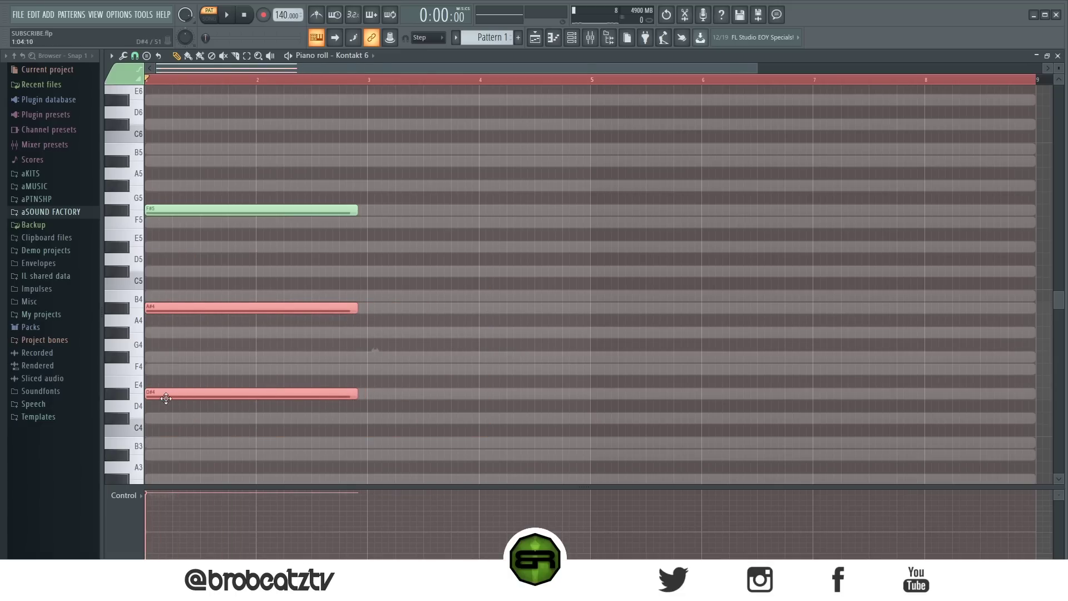
{"action": "key", "text": "ctrl+c"}
{"action": "key", "text": "ctrl+v"}
{"action": "key", "text": "ctrl+Up"}
{"action": "key", "text": "ctrl+d"}
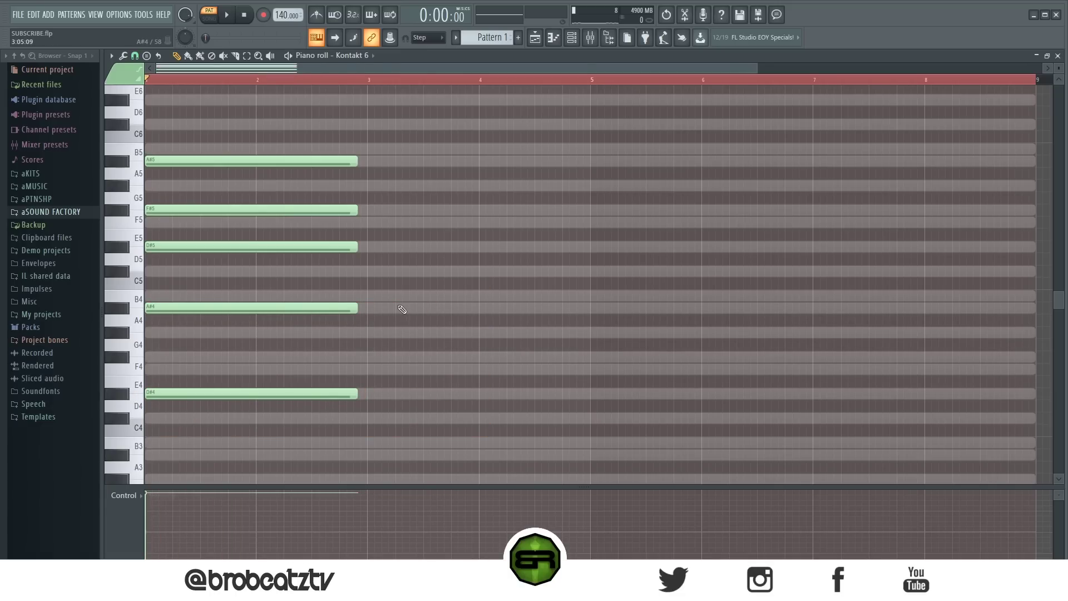
{"action": "key", "text": "space"}
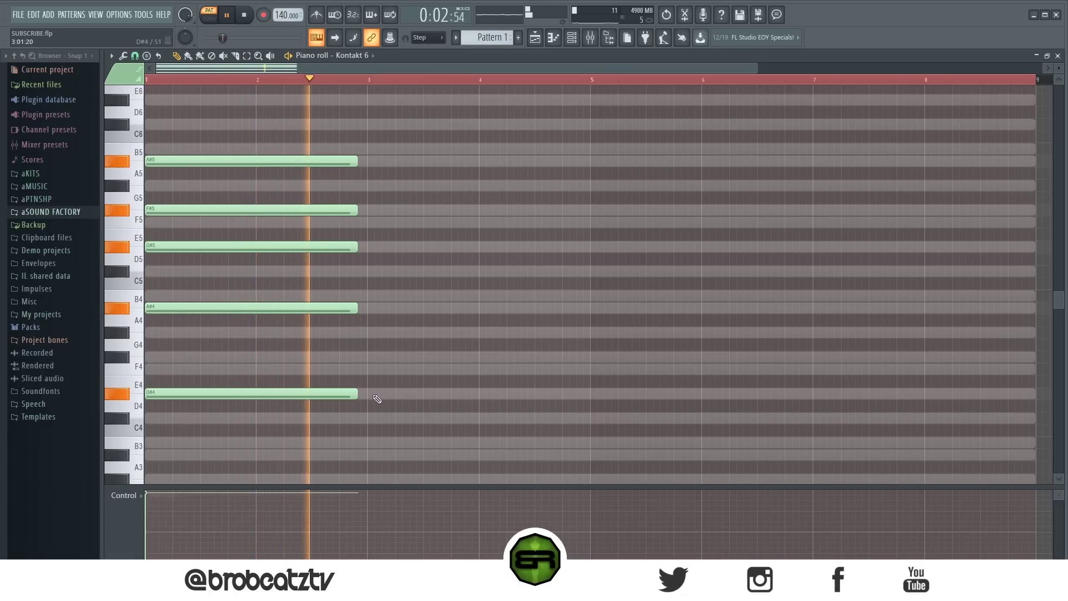
{"action": "key", "text": "space"}
{"action": "left_click", "coordinate": [368, 393]}
{"action": "left_click", "coordinate": [372, 357]}
{"action": "left_click", "coordinate": [372, 308]}
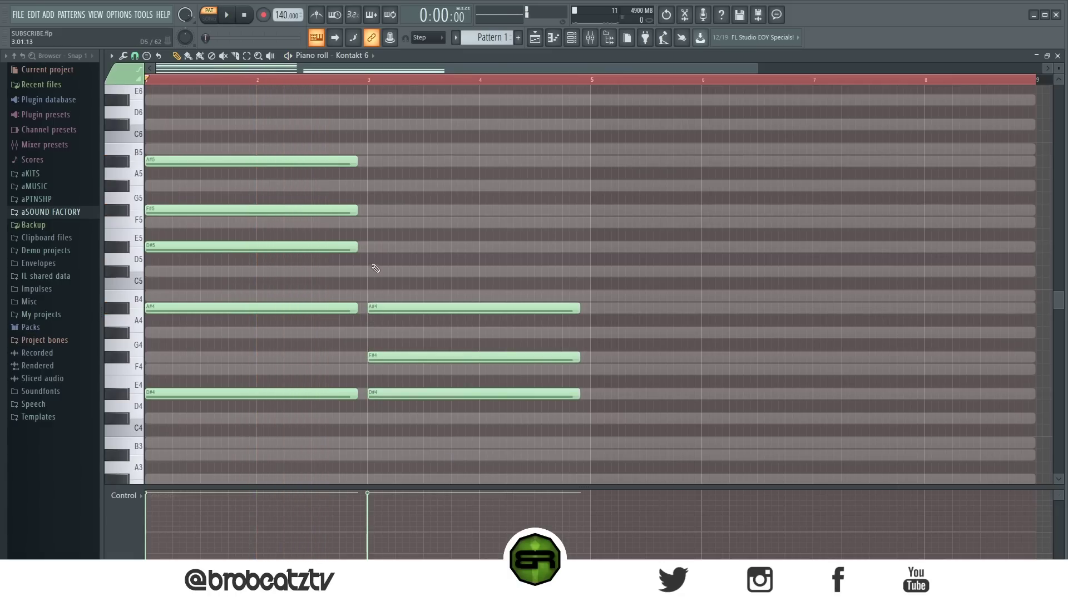
{"action": "left_click", "coordinate": [371, 271]}
{"action": "left_click", "coordinate": [371, 222]}
{"action": "left_click", "coordinate": [372, 186]}
{"action": "left_click", "coordinate": [372, 149]}
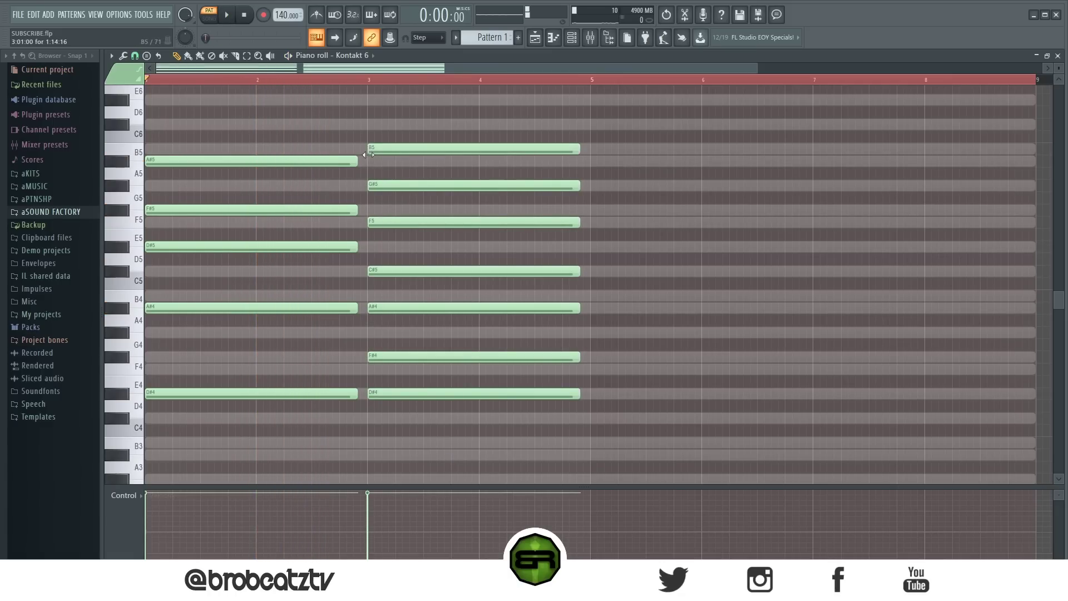
{"action": "left_click_drag", "start_coordinate": [363, 139], "coordinate": [613, 489]}
{"action": "key", "text": "Delete"}
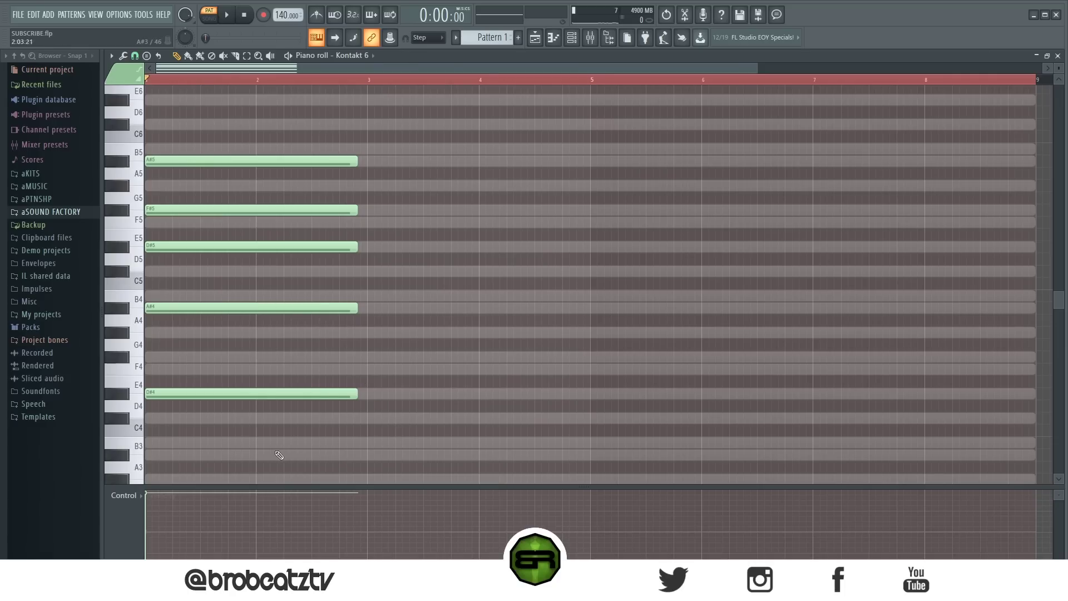
- Stack a second chord of D#4, F#4, A#4, C#5 and F5 at bar 3
{"action": "left_click", "coordinate": [373, 396]}
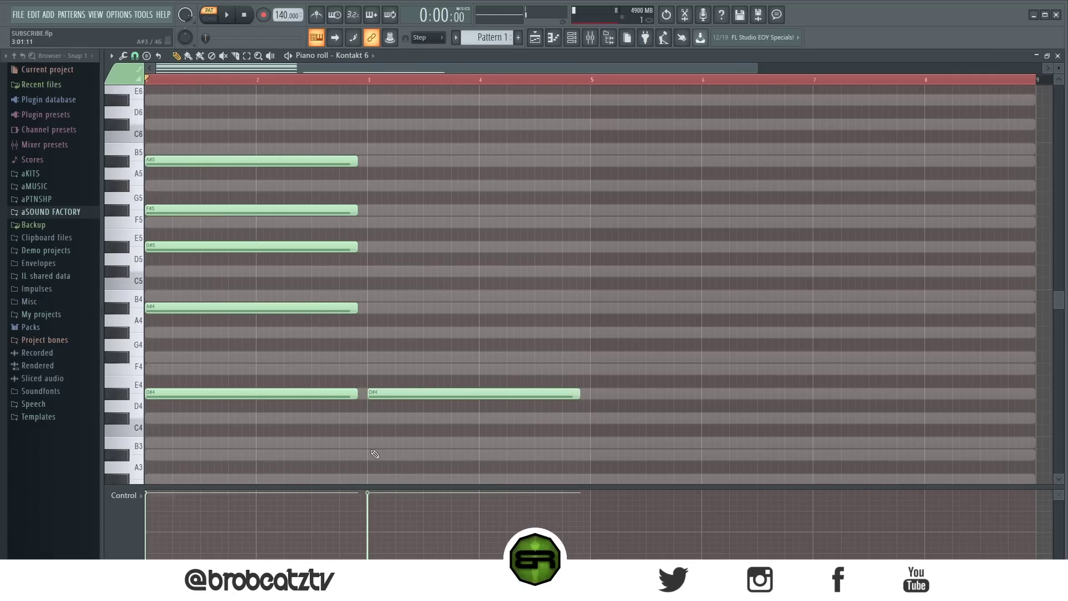
{"action": "left_click", "coordinate": [369, 358]}
{"action": "left_click", "coordinate": [374, 310]}
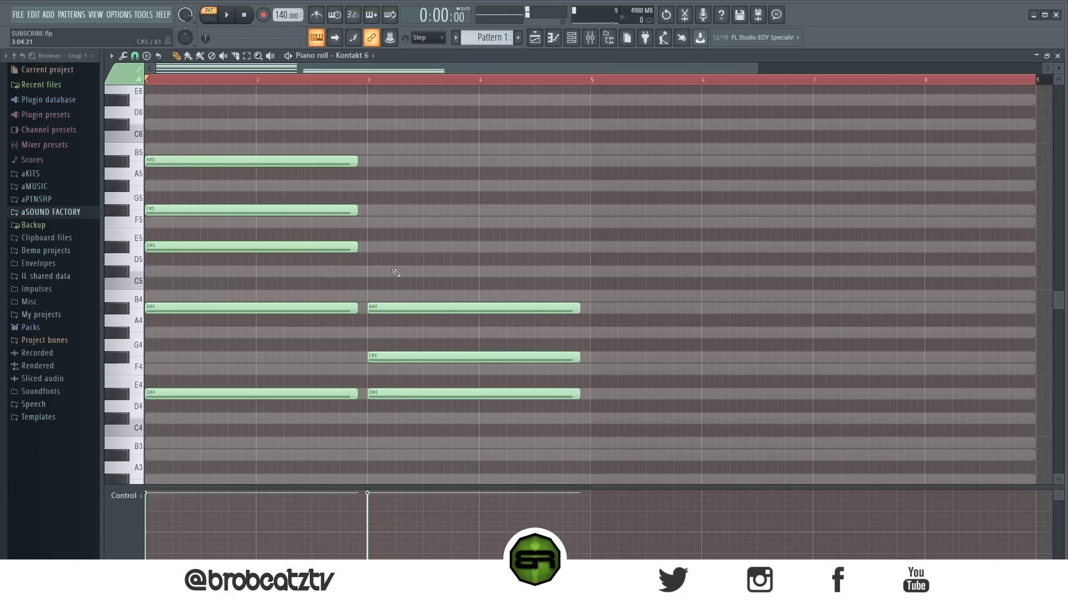
{"action": "left_click", "coordinate": [396, 272]}
{"action": "left_click", "coordinate": [374, 224]}
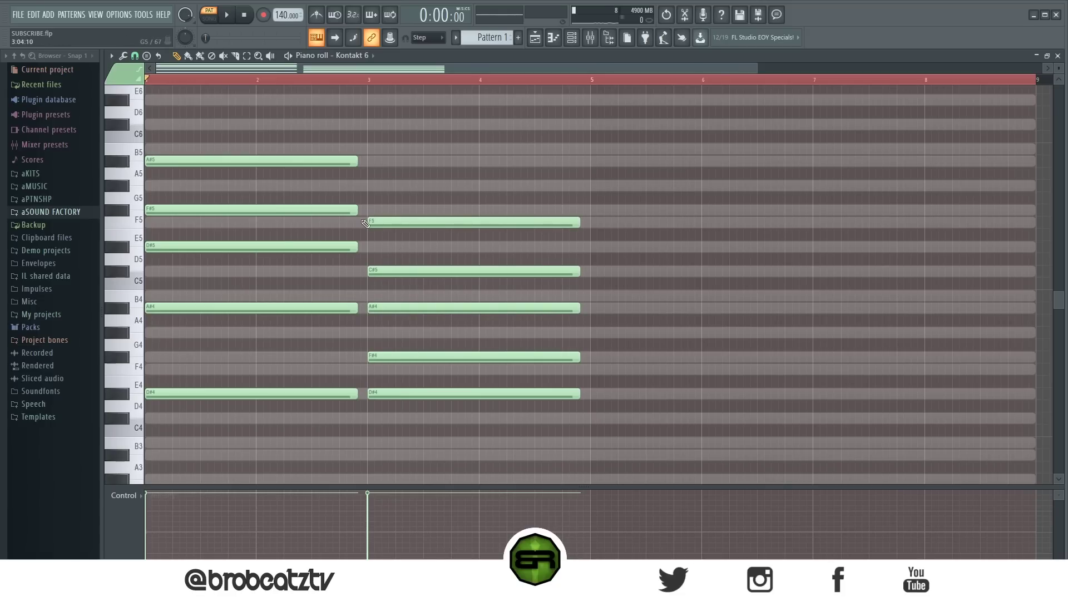
- Revoice the bar 3 chord by raising its F#4 one octave and lowering its C#5 one octave
{"action": "left_click", "coordinate": [391, 357], "text": "ctrl"}
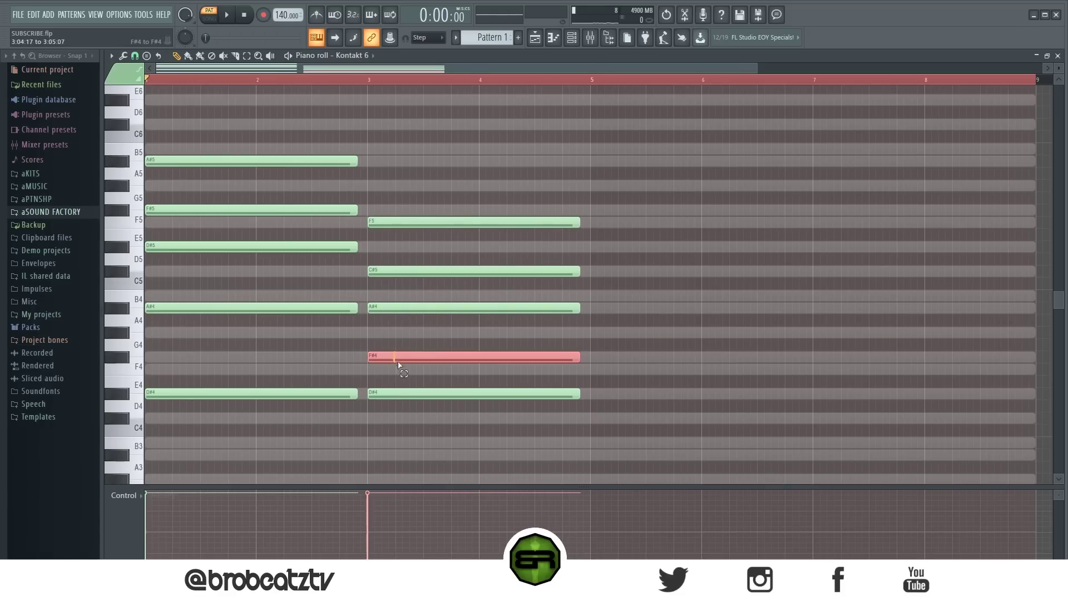
{"action": "left_click", "coordinate": [402, 272], "text": "ctrl"}
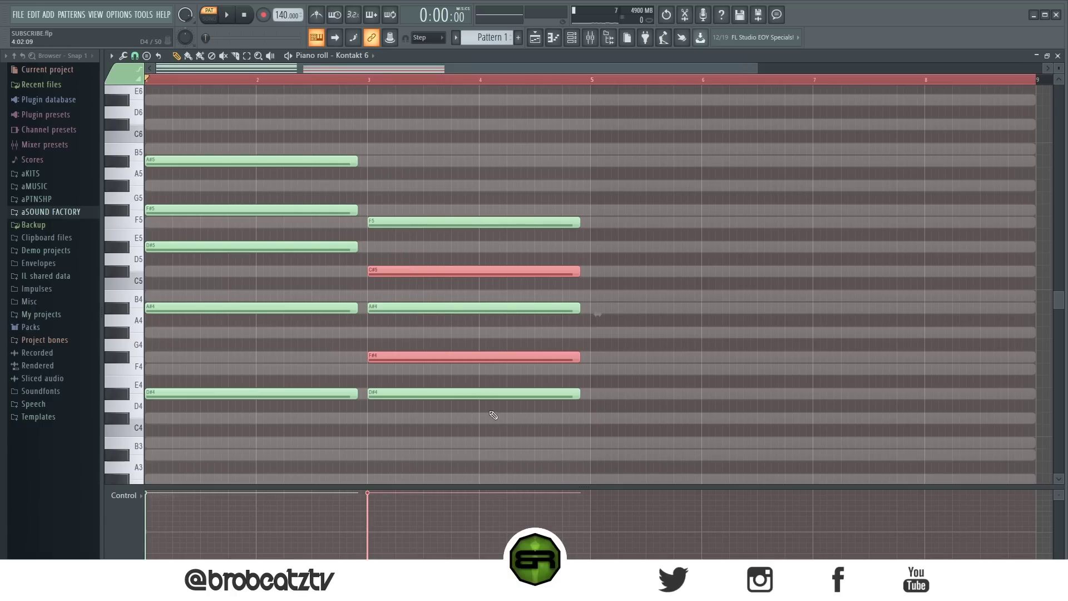
{"action": "left_click", "coordinate": [684, 266]}
{"action": "left_click", "coordinate": [435, 357]}
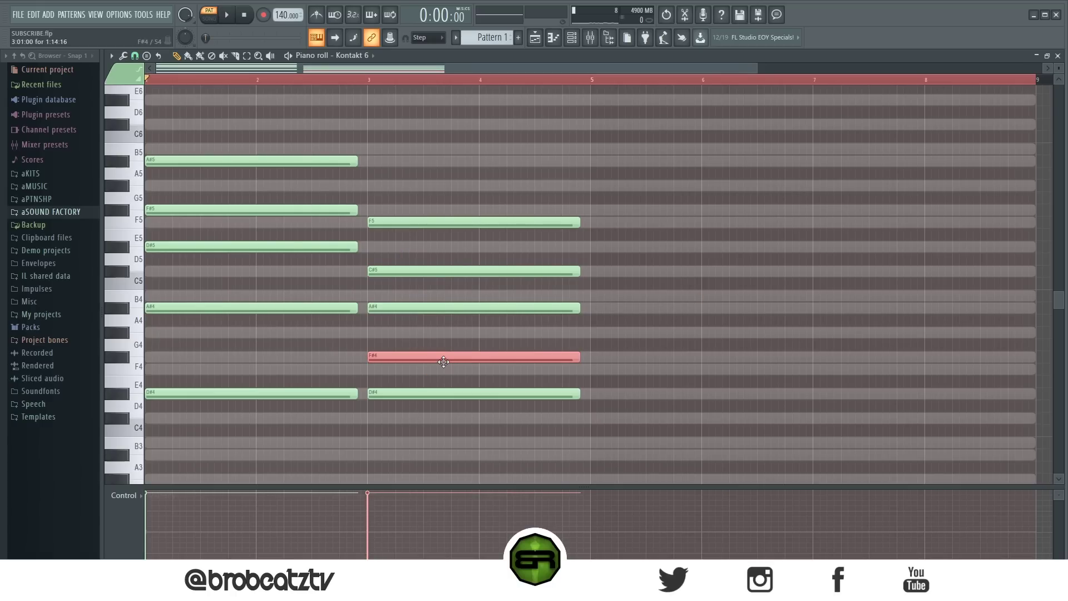
{"action": "key", "text": "ctrl+Up"}
{"action": "left_click", "coordinate": [706, 312]}
{"action": "left_click", "coordinate": [480, 277]}
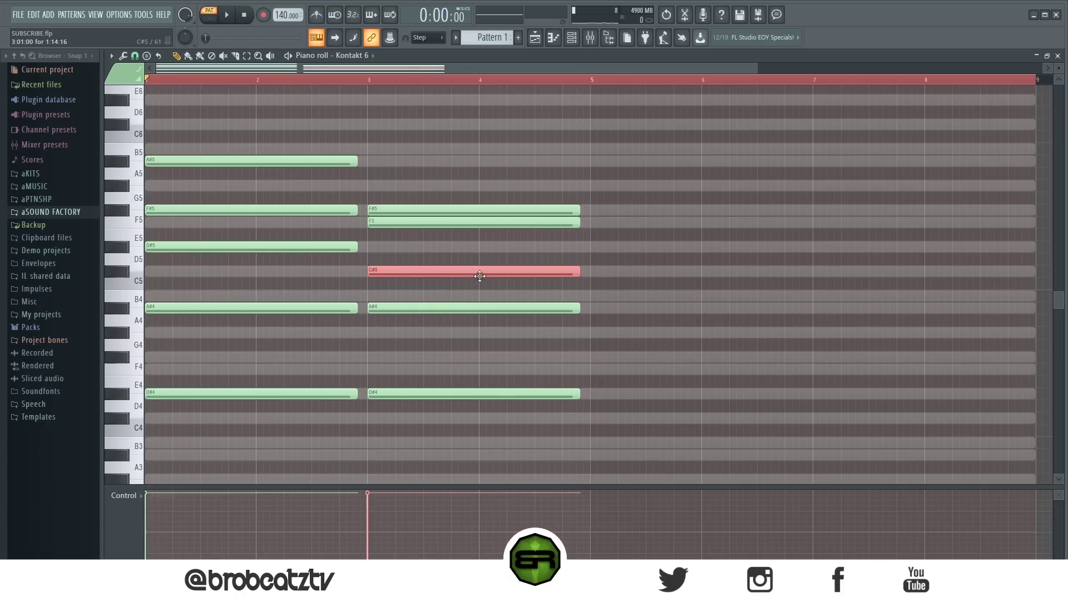
{"action": "key", "text": "ctrl+Down"}
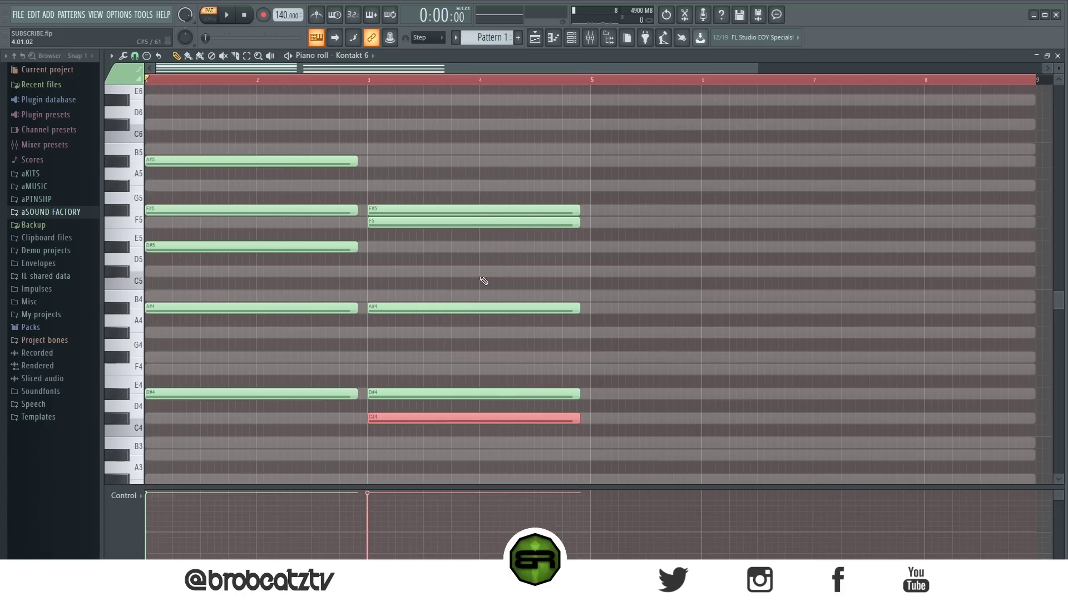
{"action": "left_click", "coordinate": [601, 302]}
- Play back the pattern from the start to hear both chords, and stop it in the second chord
{"action": "left_click_drag", "start_coordinate": [458, 145], "coordinate": [414, 189]}
{"action": "left_click", "coordinate": [446, 172], "text": "ctrl"}
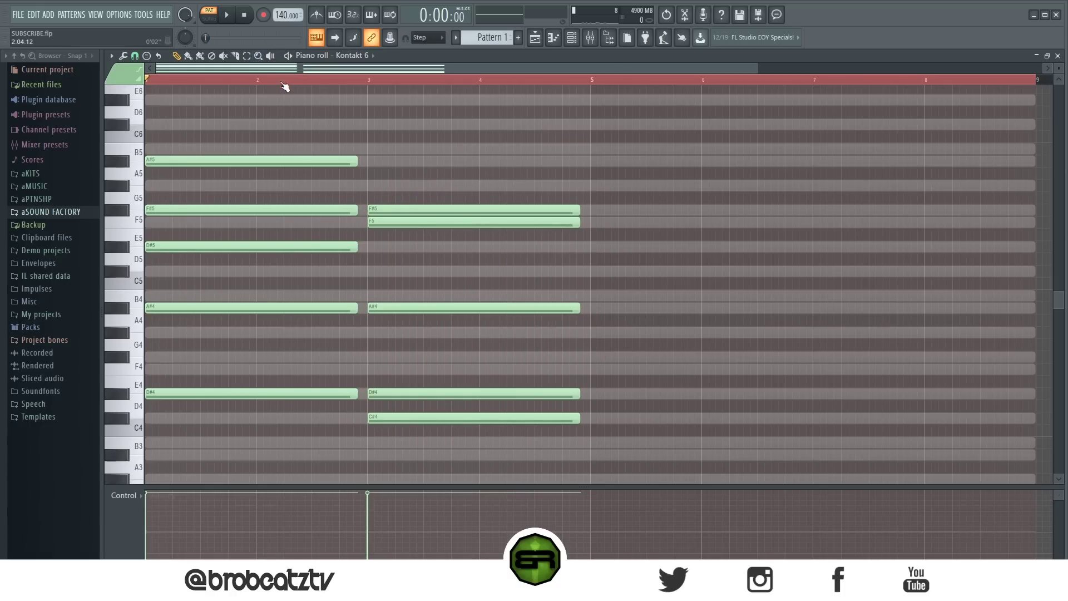
{"action": "key", "text": "space"}
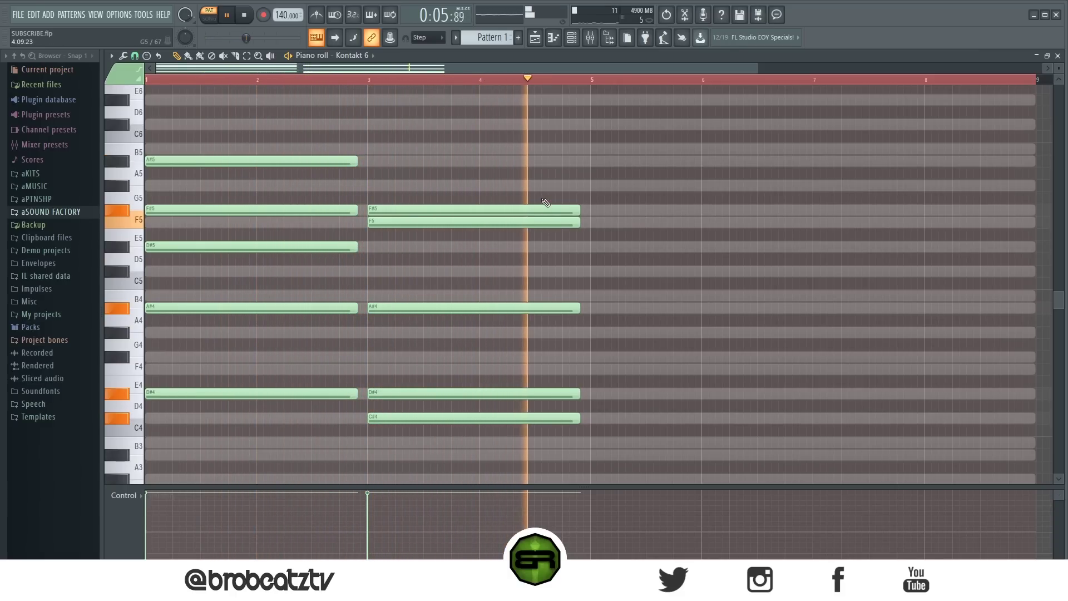
{"action": "key", "text": "space"}
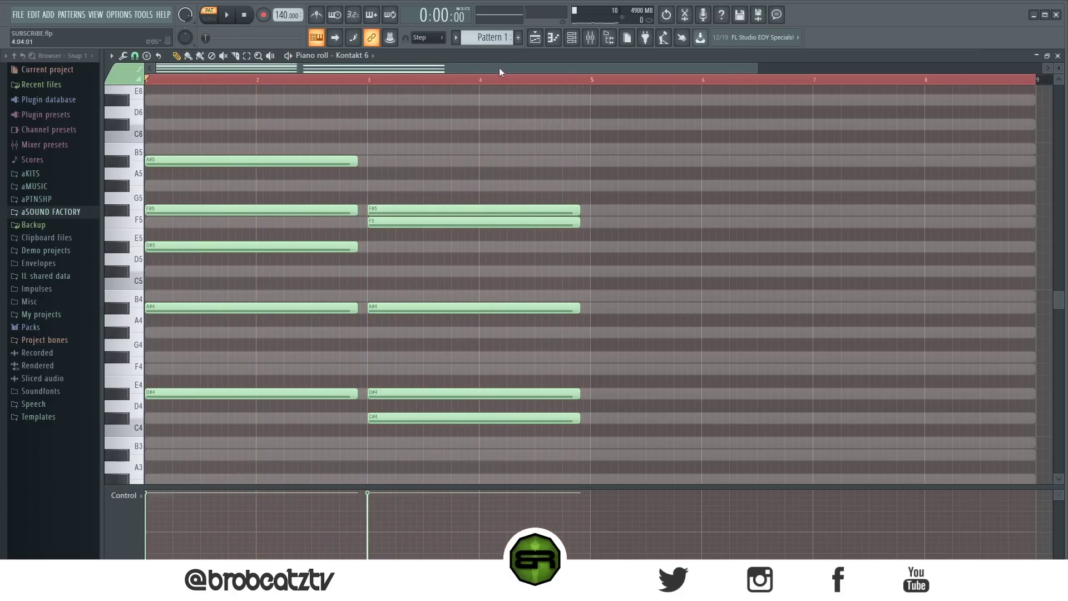
- Stack a third chord of G#4, B4 and D#5 at bar 5 while playing back the preceding chords
{"action": "left_click_drag", "start_coordinate": [499, 68], "coordinate": [560, 71]}
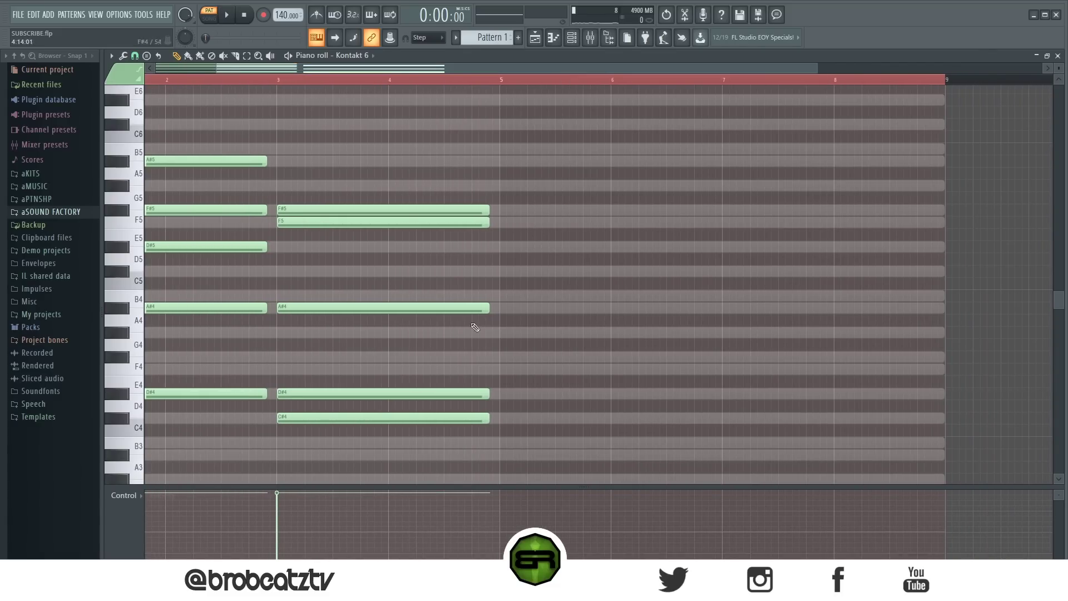
{"action": "left_click_drag", "start_coordinate": [490, 136], "coordinate": [140, 428]}
{"action": "left_click", "coordinate": [538, 307], "text": "ctrl"}
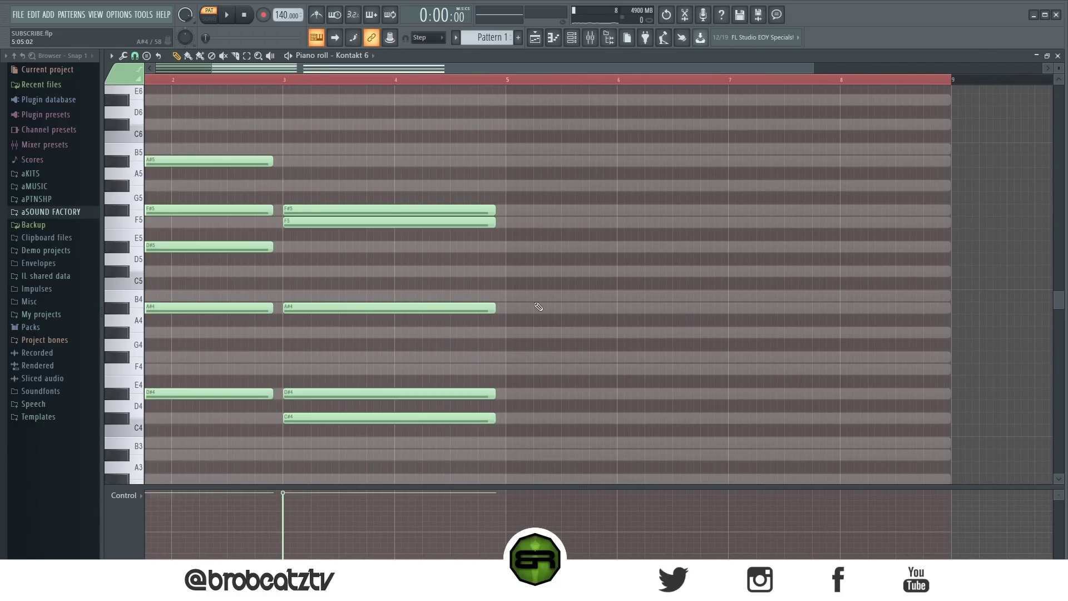
{"action": "key", "text": "space"}
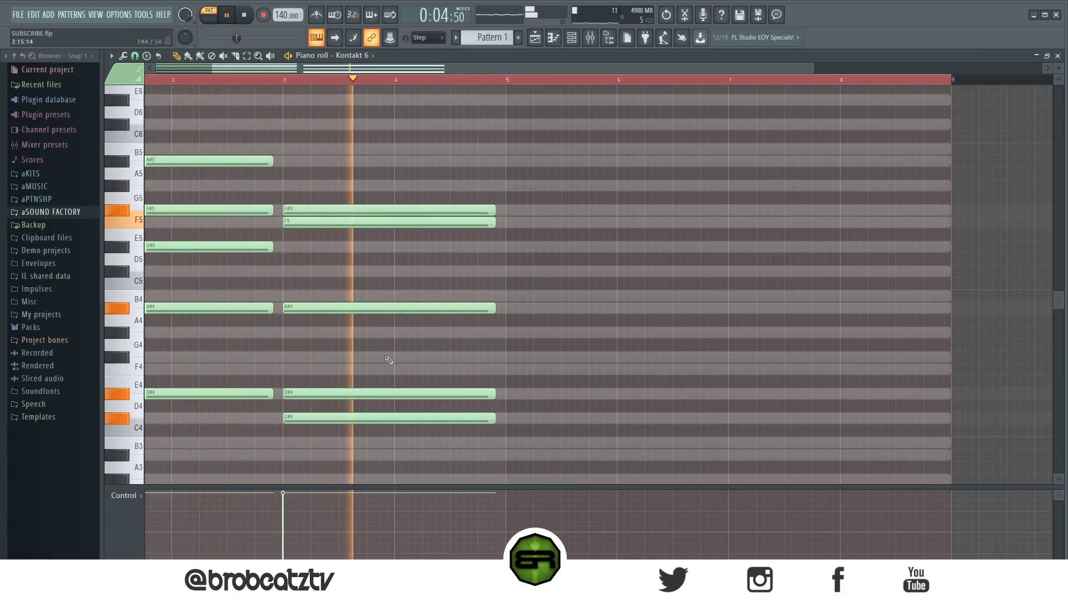
{"action": "left_click", "coordinate": [507, 333]}
{"action": "left_click", "coordinate": [509, 295]}
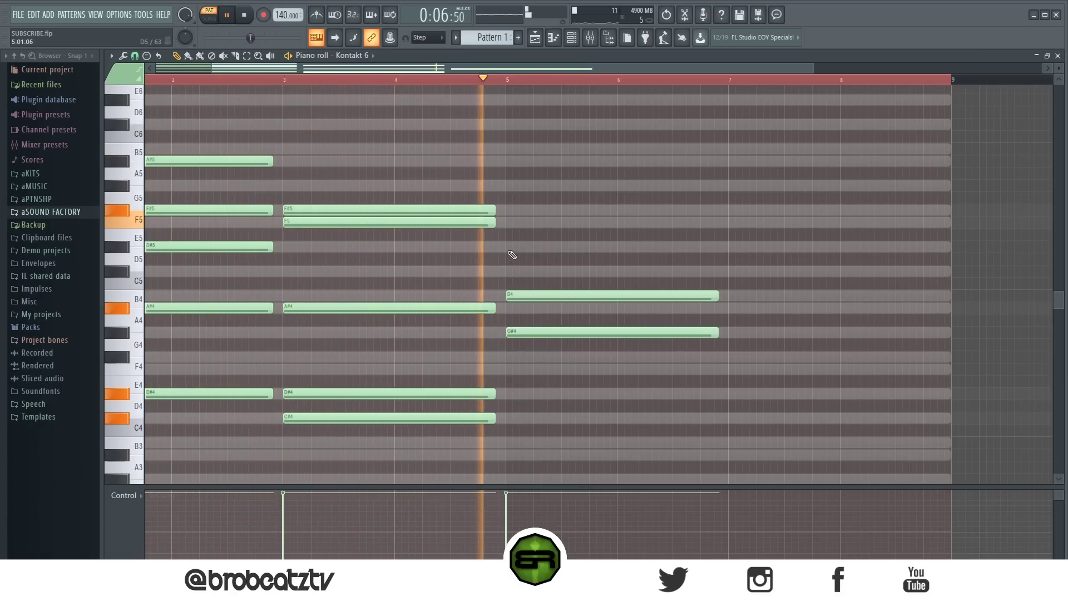
{"action": "left_click", "coordinate": [511, 247]}
{"action": "key", "text": "space"}
- Widen the bar 5 chord by duplicating its G#4 one octave higher and its B4 one octave lower
{"action": "left_click_drag", "start_coordinate": [517, 333], "coordinate": [520, 180]}
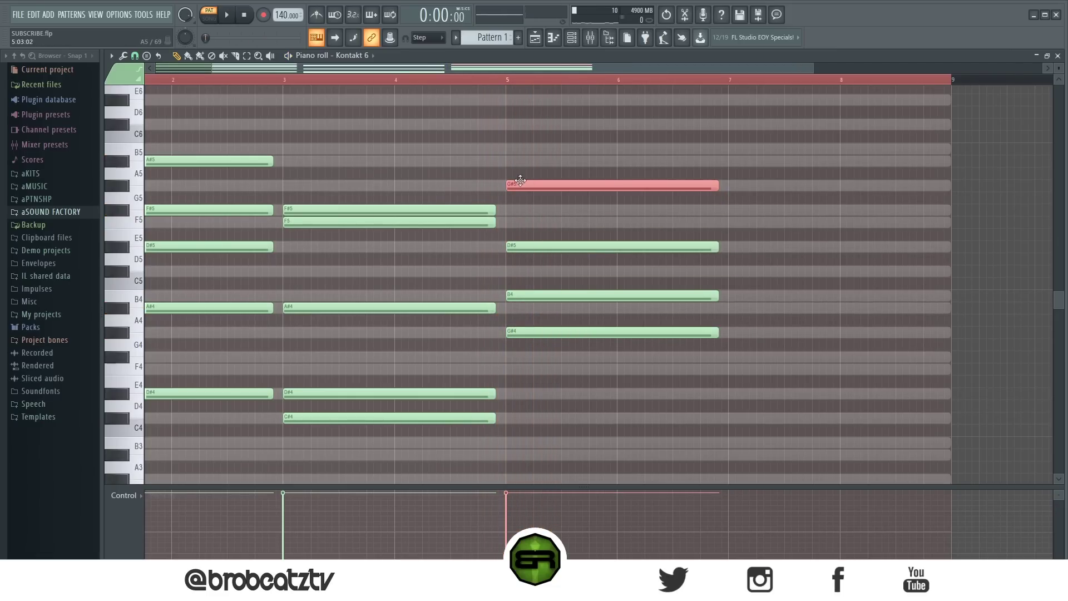
{"action": "key", "text": "space"}
{"action": "left_click", "coordinate": [531, 394], "text": "ctrl"}
{"action": "left_click_drag", "start_coordinate": [529, 295], "coordinate": [534, 448], "text": "ctrl"}
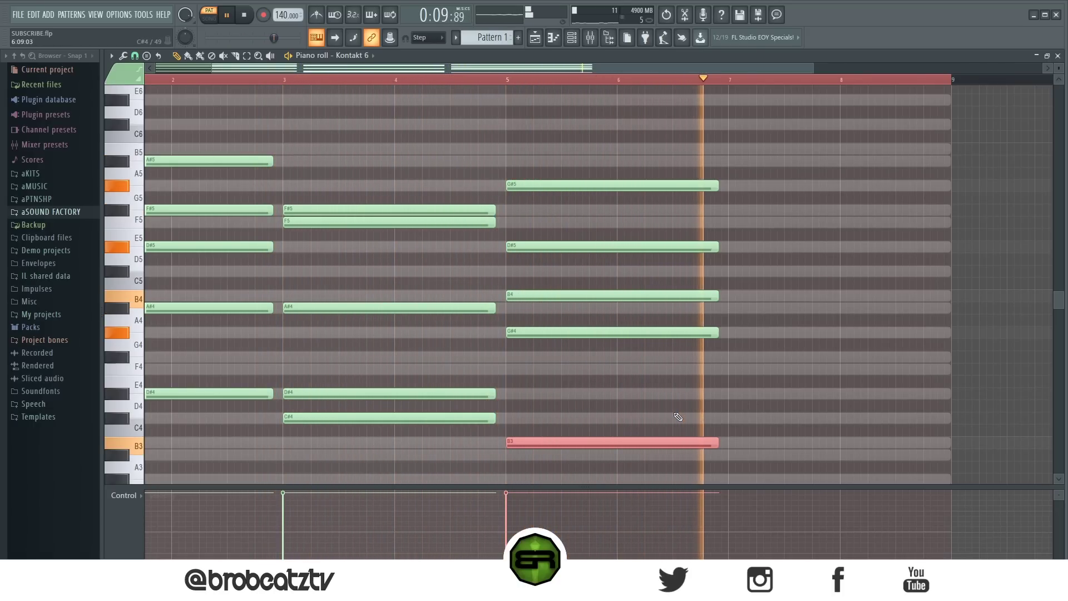
- Replay the pattern, and set the playback position to bar 5 to hear the third chord on its own
{"action": "key", "text": "space"}
{"action": "key", "text": "space"}
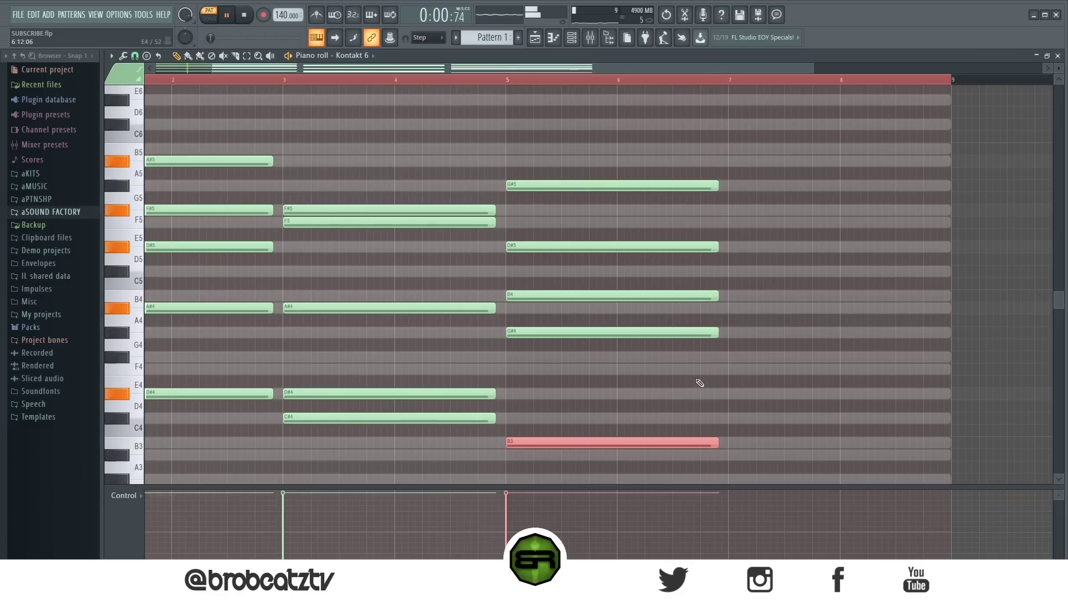
{"action": "left_click", "coordinate": [509, 82]}
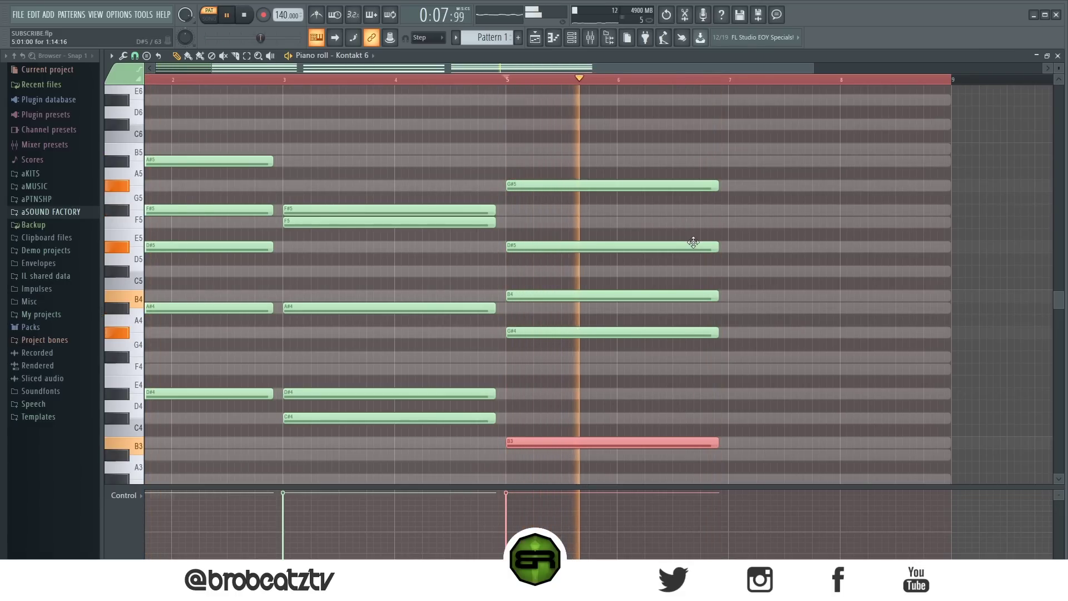
{"action": "key", "text": "space"}
- Stack a fourth chord of B3, F#4, A#4, B4, D#5 and F#5 at bar 7, and play back the progression from bar 1
{"action": "left_click", "coordinate": [729, 357]}
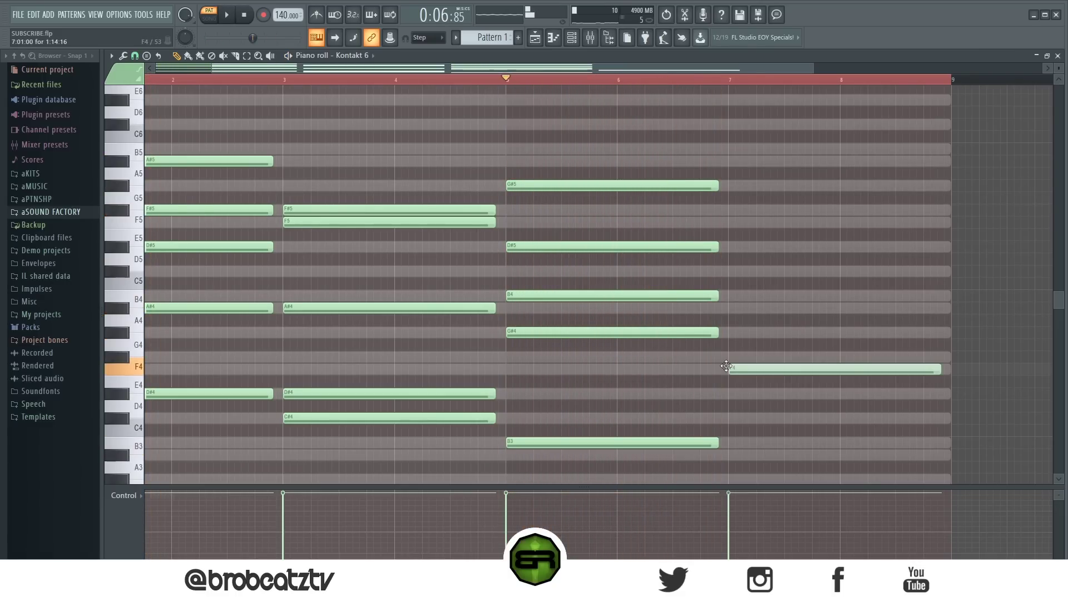
{"action": "left_click", "coordinate": [728, 308]}
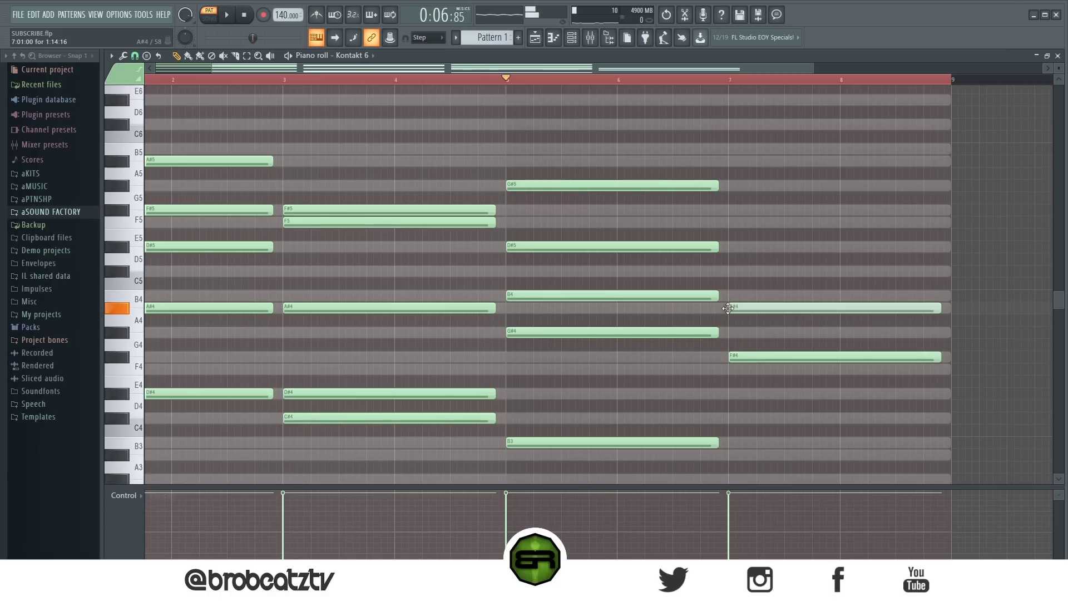
{"action": "key", "text": "space"}
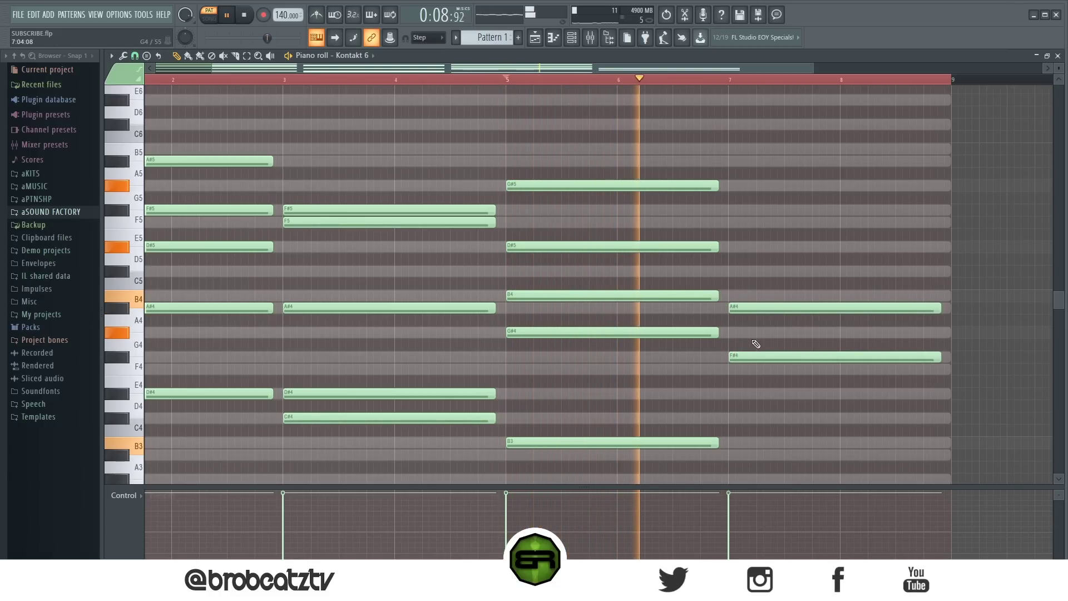
{"action": "left_click", "coordinate": [731, 297]}
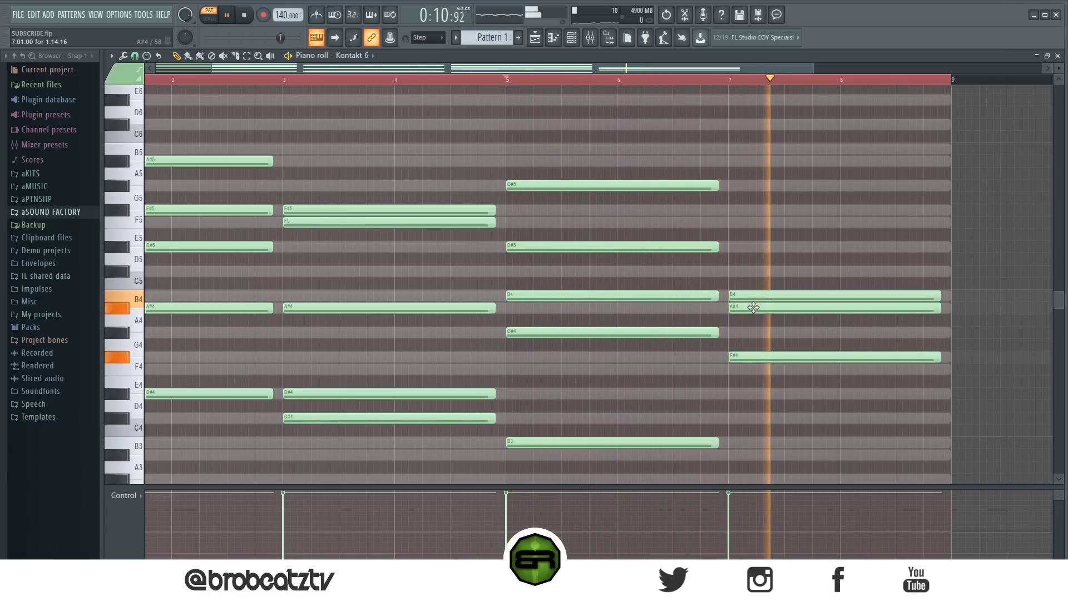
{"action": "key", "text": "space"}
{"action": "key", "text": "space"}
{"action": "left_click", "coordinate": [732, 247]}
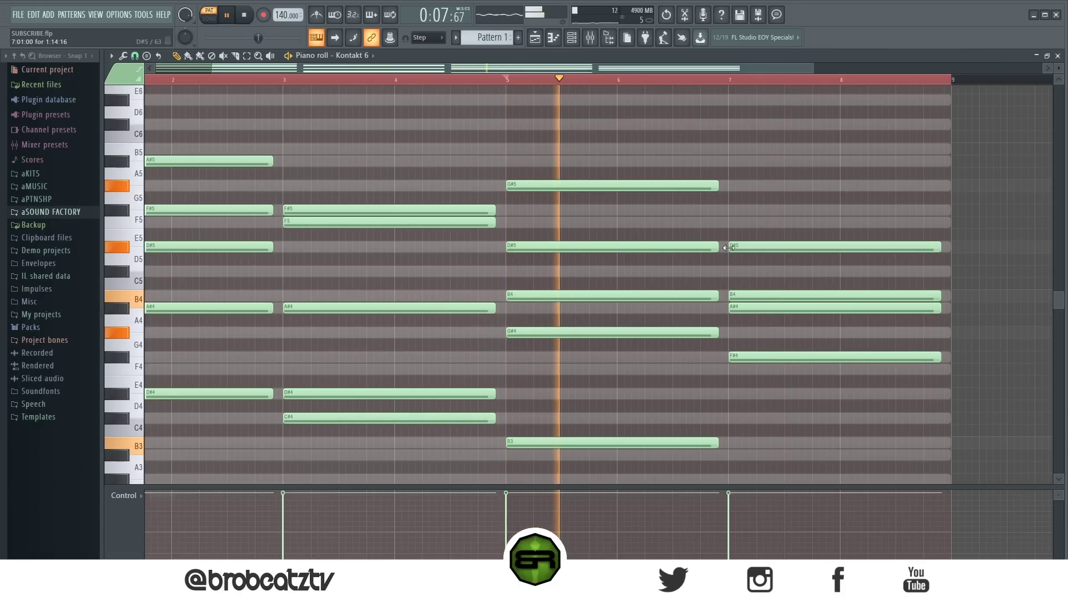
{"action": "key", "text": "space"}
{"action": "left_click", "coordinate": [731, 211]}
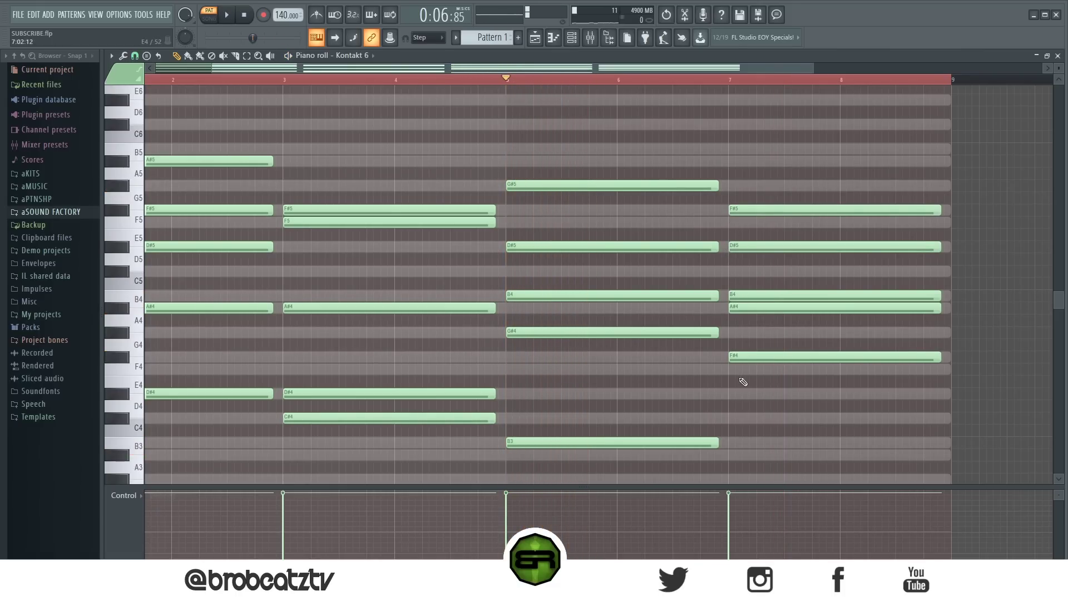
{"action": "left_click", "coordinate": [737, 444]}
{"action": "key", "text": "space"}
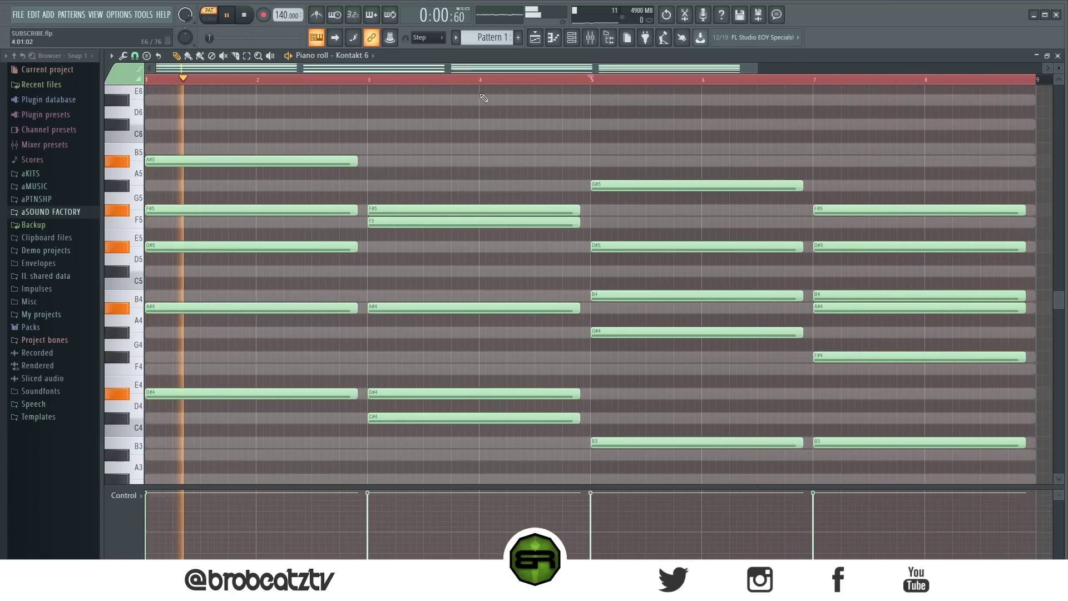
{"action": "key", "text": "space"}
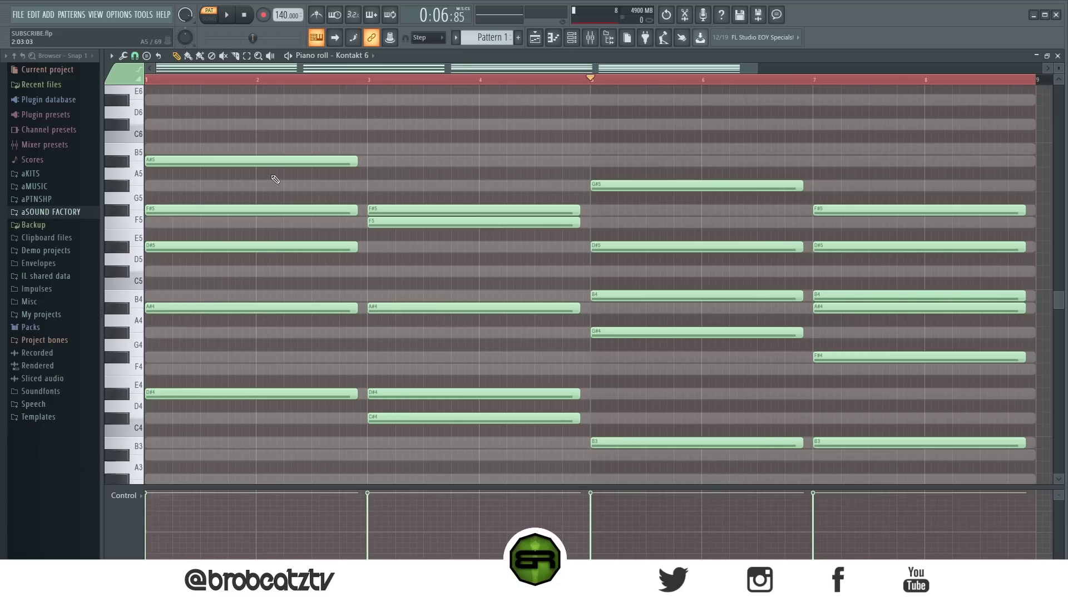
- Trim the starts of the first chord's D#5, F#5 and A#5 together so they enter about halfway through bar 1
{"action": "left_click_drag", "start_coordinate": [301, 125], "coordinate": [258, 404]}
{"action": "left_click", "coordinate": [415, 185], "text": "ctrl"}
{"action": "left_click_drag", "start_coordinate": [269, 124], "coordinate": [262, 458]}
{"action": "left_click_drag", "start_coordinate": [720, 484], "coordinate": [720, 484]}
{"action": "left_click_drag", "start_coordinate": [279, 100], "coordinate": [154, 245]}
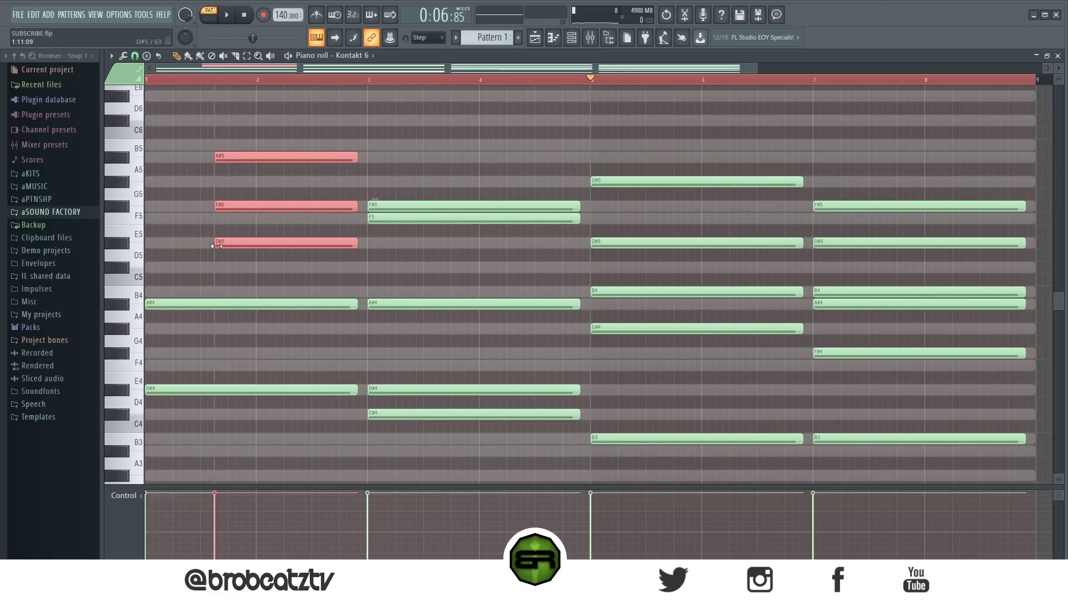
{"action": "left_click_drag", "start_coordinate": [627, 155], "coordinate": [626, 160]}
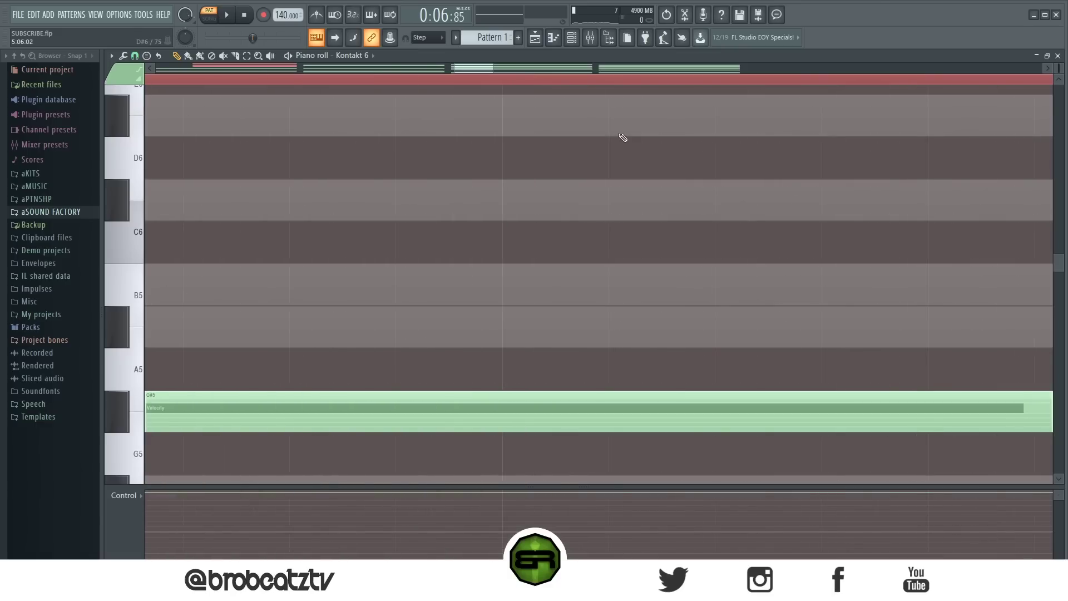
{"action": "right_click", "coordinate": [617, 140], "text": "ctrl"}
{"action": "left_click_drag", "start_coordinate": [601, 115], "coordinate": [598, 273]}
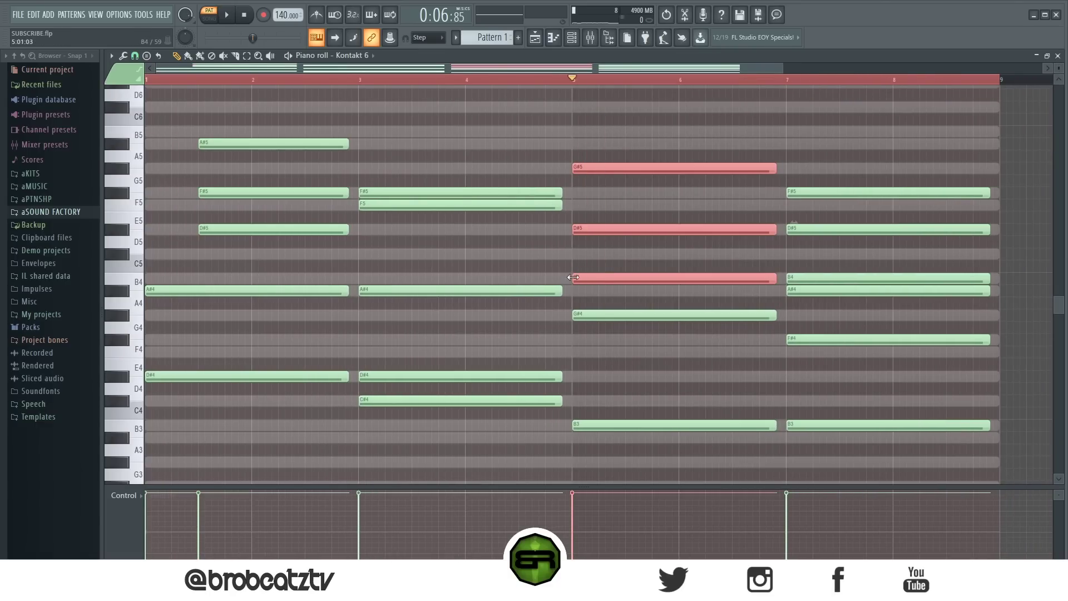
{"action": "left_click", "coordinate": [610, 291], "text": "ctrl"}
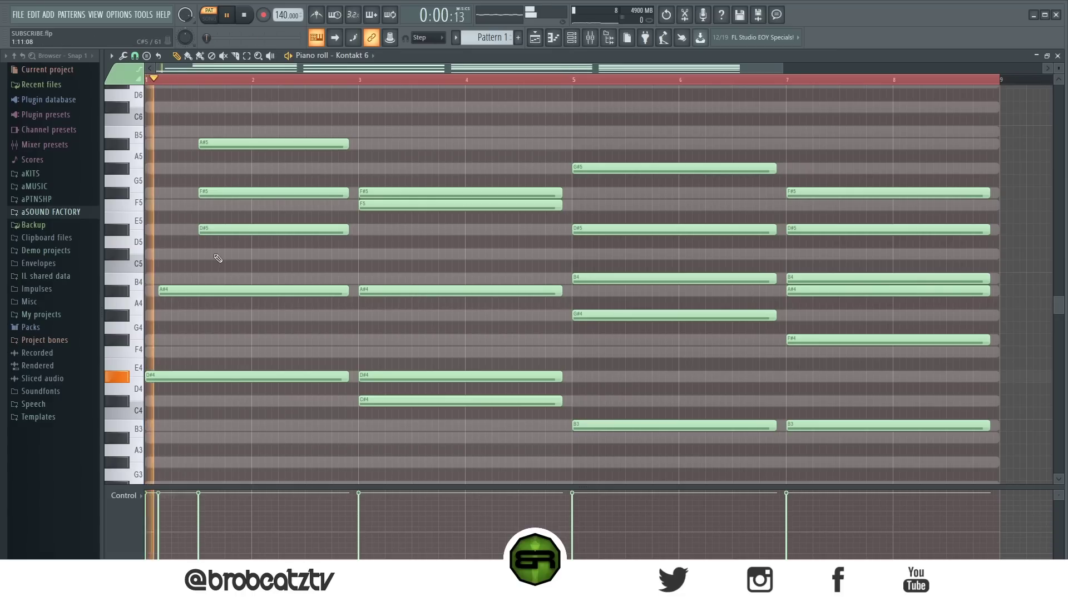
- Stagger the first chord's starts: A#4 at step 3, D#5 at step 5, A#5 at step 13, and F#5 at bar 2 step 3
{"action": "key", "text": "space"}
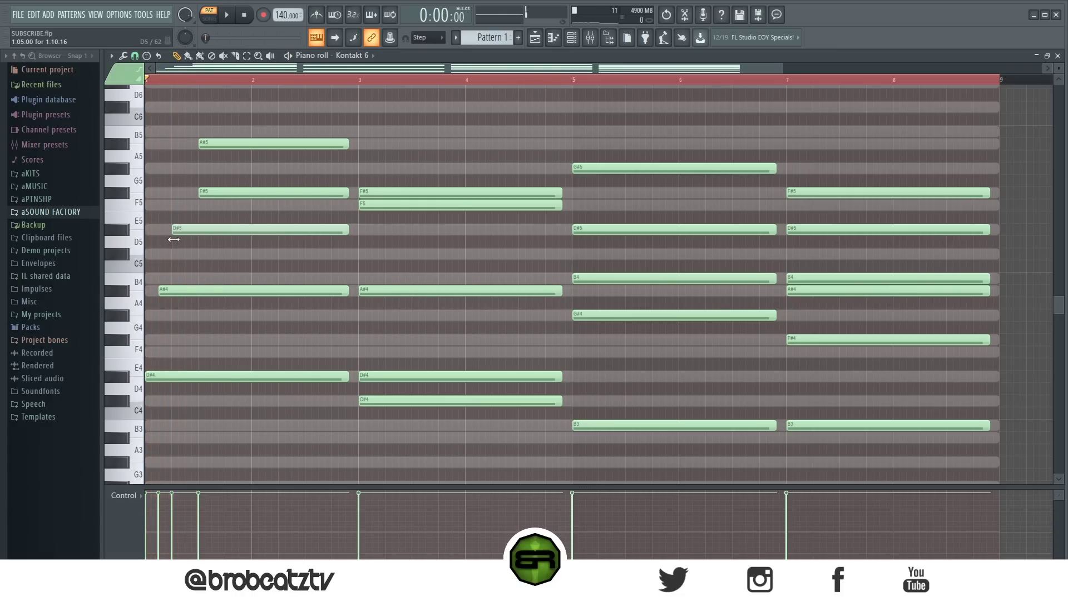
{"action": "key", "text": "space"}
{"action": "left_click_drag", "start_coordinate": [199, 193], "coordinate": [264, 207]}
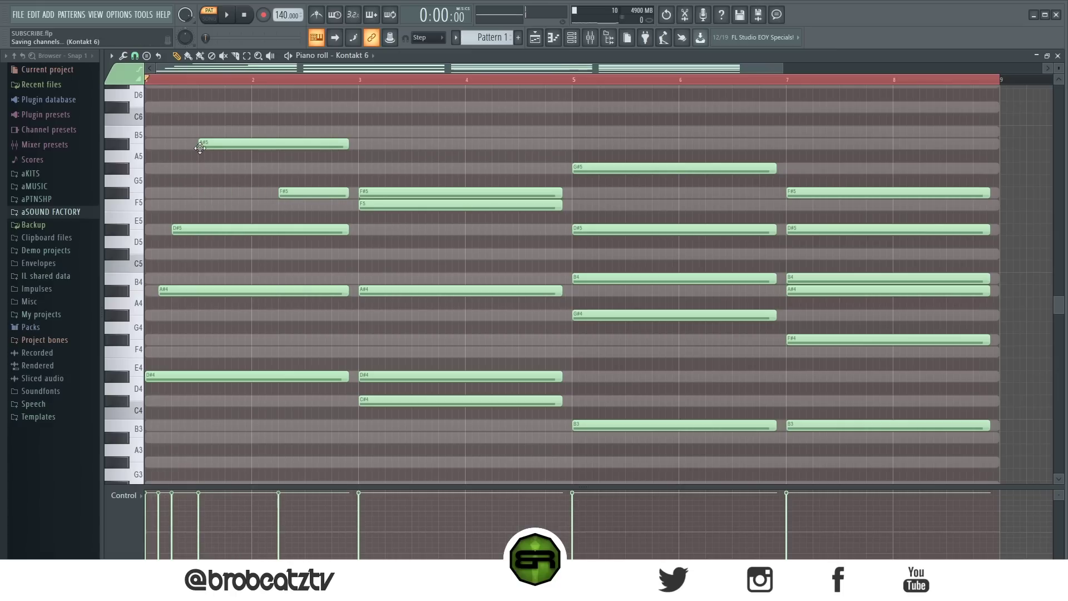
{"action": "left_click_drag", "start_coordinate": [210, 149], "coordinate": [225, 146]}
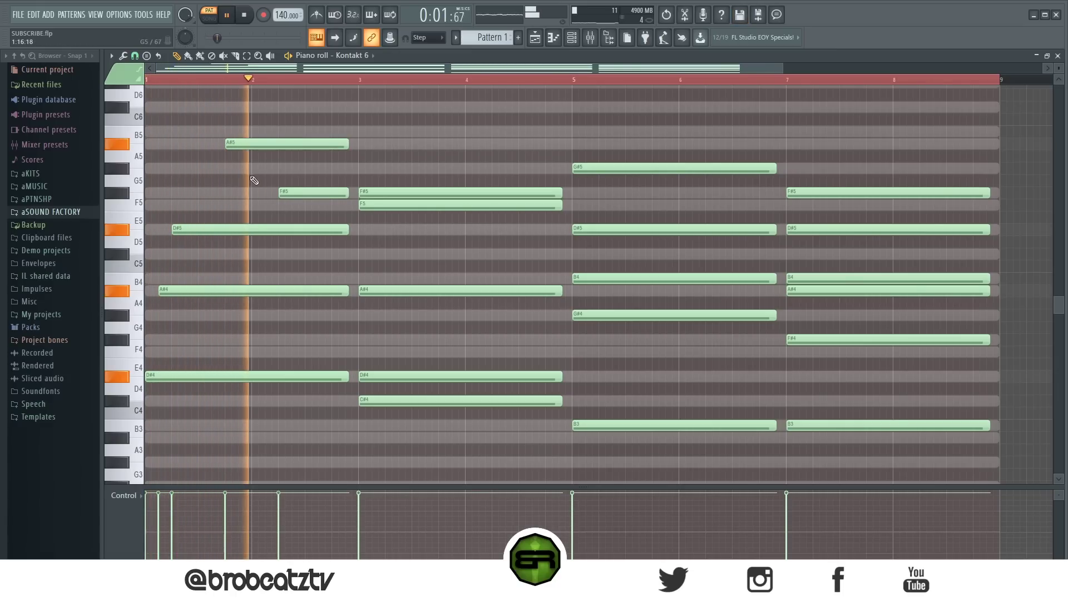
{"action": "left_click_drag", "start_coordinate": [278, 193], "coordinate": [266, 192]}
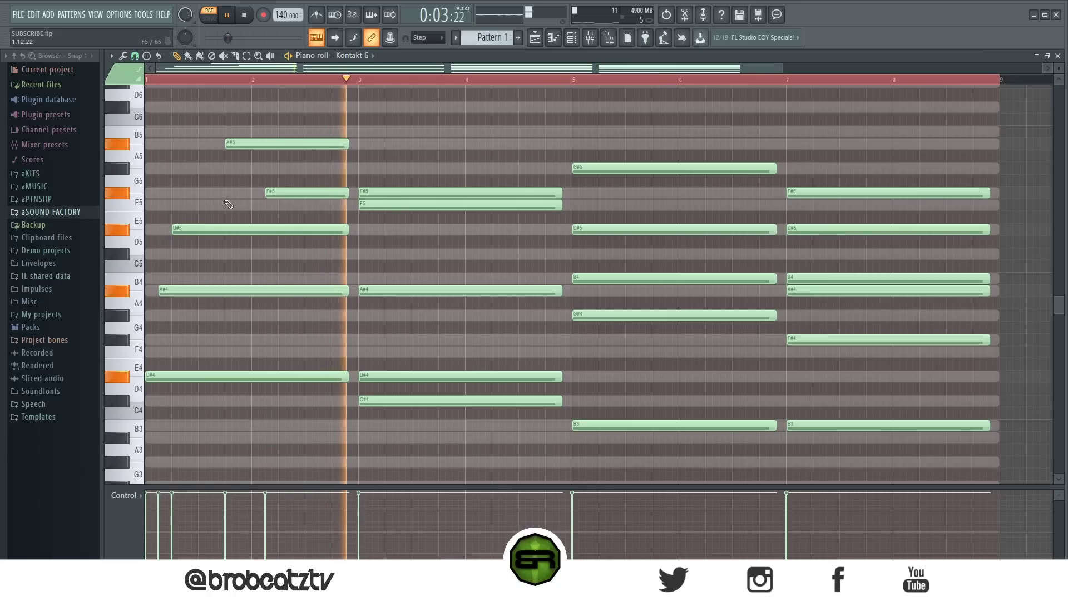
{"action": "key", "text": "space"}
- Lengthen all notes of the first chord slightly so they end just before bar 3, and restart playback
{"action": "left_click_drag", "start_coordinate": [322, 103], "coordinate": [348, 380]}
{"action": "left_click", "coordinate": [384, 350]}
{"action": "key", "text": "space"}
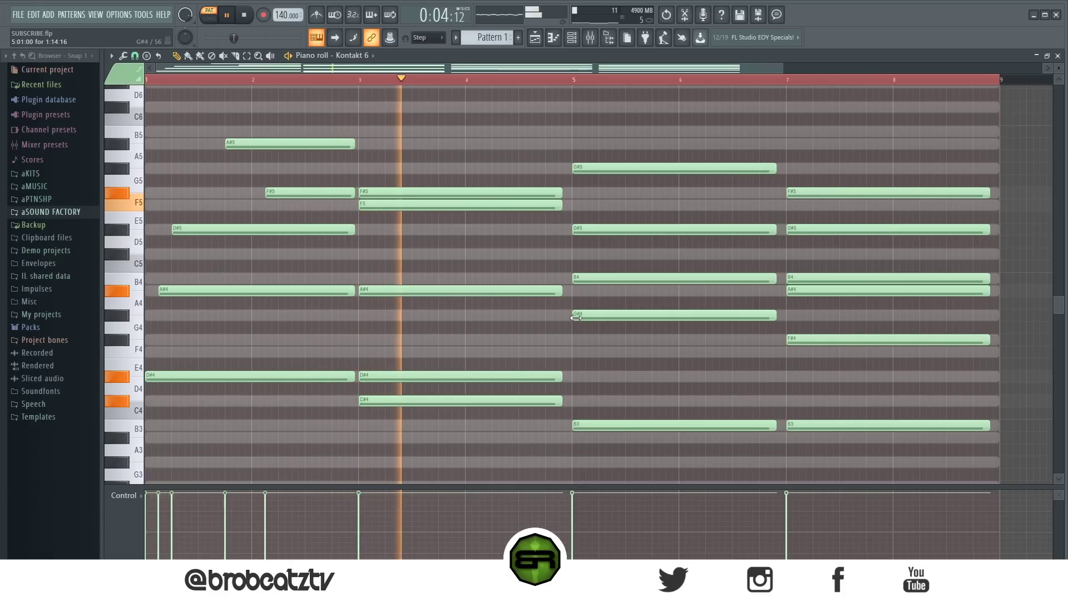
- Stagger the bar 5 chord's starts: G#4 at step 3, B4 at step 5, G#5 at step 13, and D#5 at bar 6 step 3
{"action": "left_click_drag", "start_coordinate": [576, 317], "coordinate": [588, 319]}
{"action": "left_click_drag", "start_coordinate": [574, 278], "coordinate": [599, 278]}
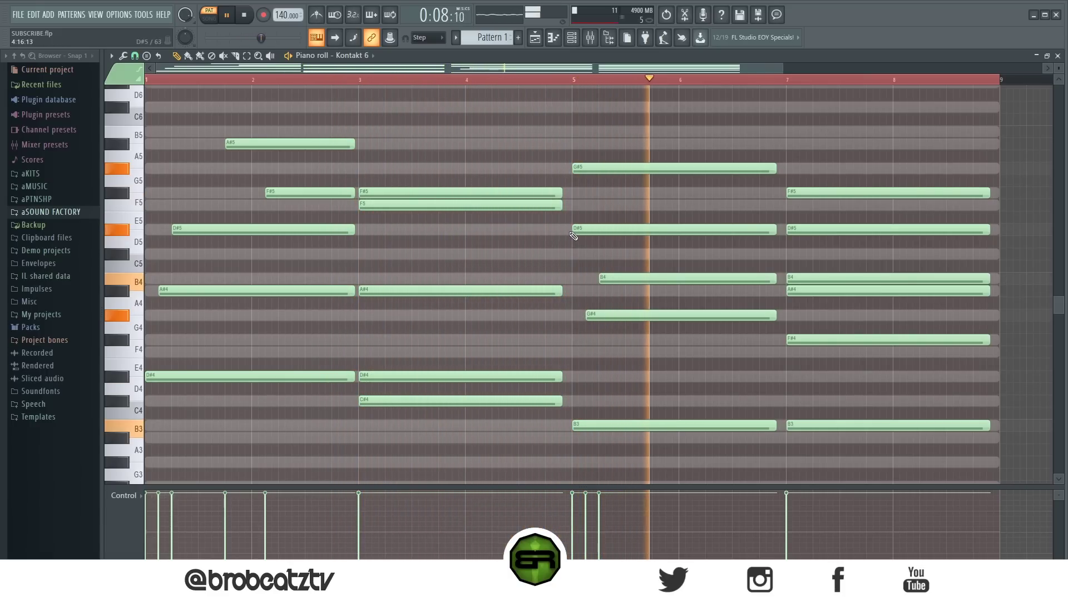
{"action": "key", "text": "space"}
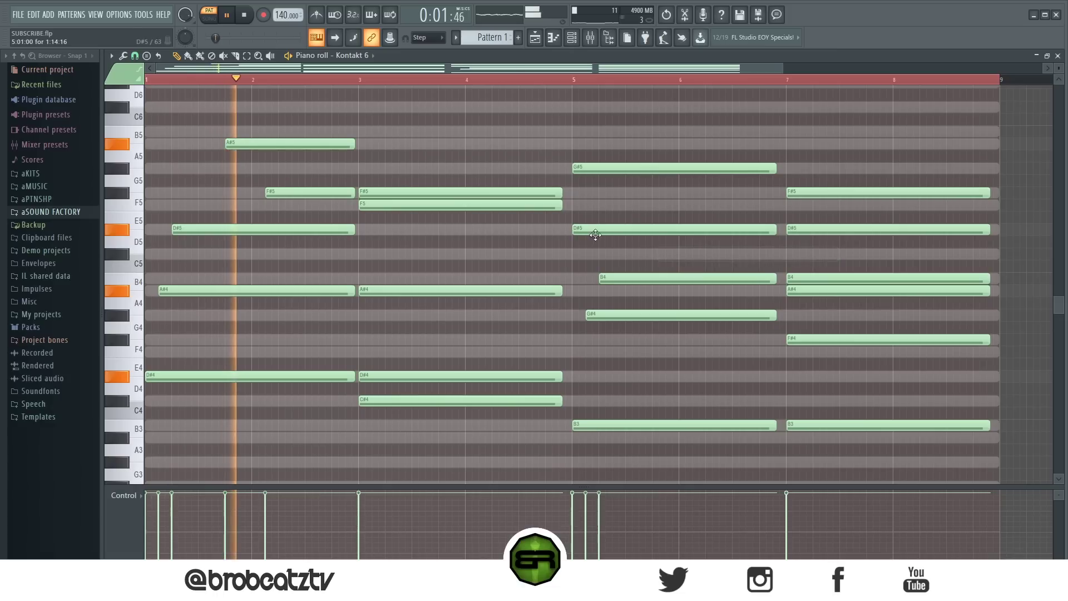
{"action": "left_click_drag", "start_coordinate": [574, 233], "coordinate": [693, 232]}
{"action": "left_click_drag", "start_coordinate": [574, 168], "coordinate": [659, 181]}
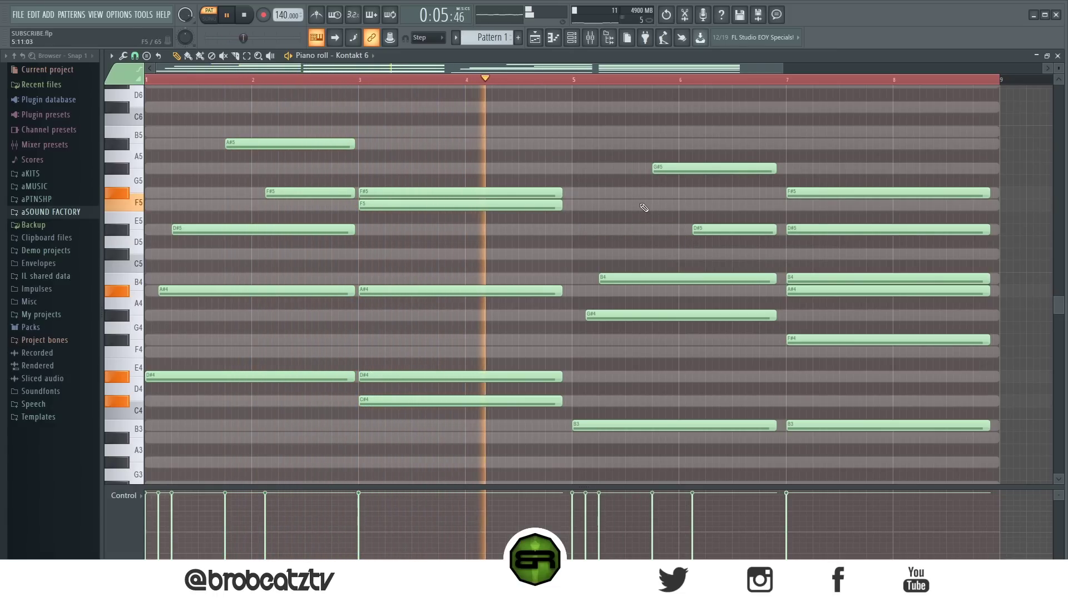
- Lengthen all notes of the bar 5 chord slightly so they end just before bar 7
{"action": "left_click_drag", "start_coordinate": [749, 139], "coordinate": [763, 460]}
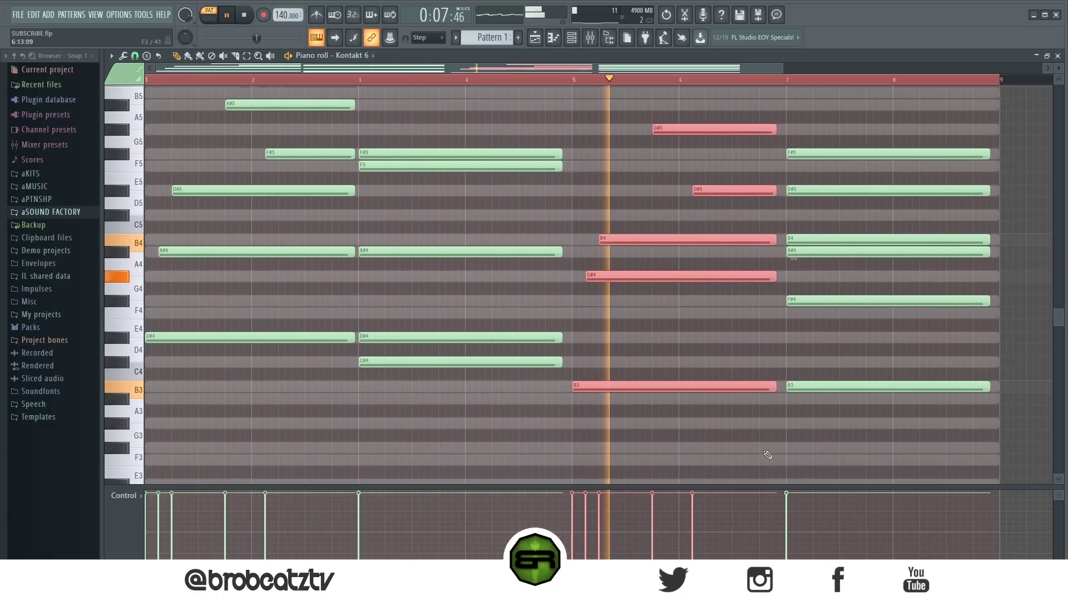
{"action": "left_click_drag", "start_coordinate": [773, 388], "coordinate": [778, 388]}
{"action": "left_click", "coordinate": [773, 348]}
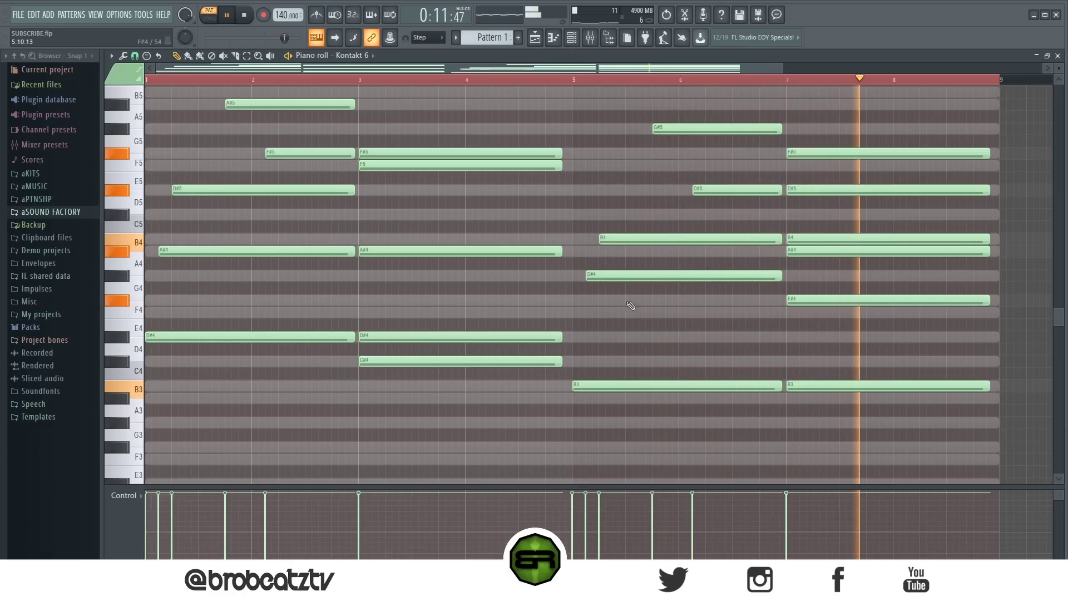
- Lower the velocity of all notes in the bar 3 and bar 7 chords, and stop playback
{"action": "left_click_drag", "start_coordinate": [476, 124], "coordinate": [459, 437]}
{"action": "left_click_drag", "start_coordinate": [877, 121], "coordinate": [851, 440]}
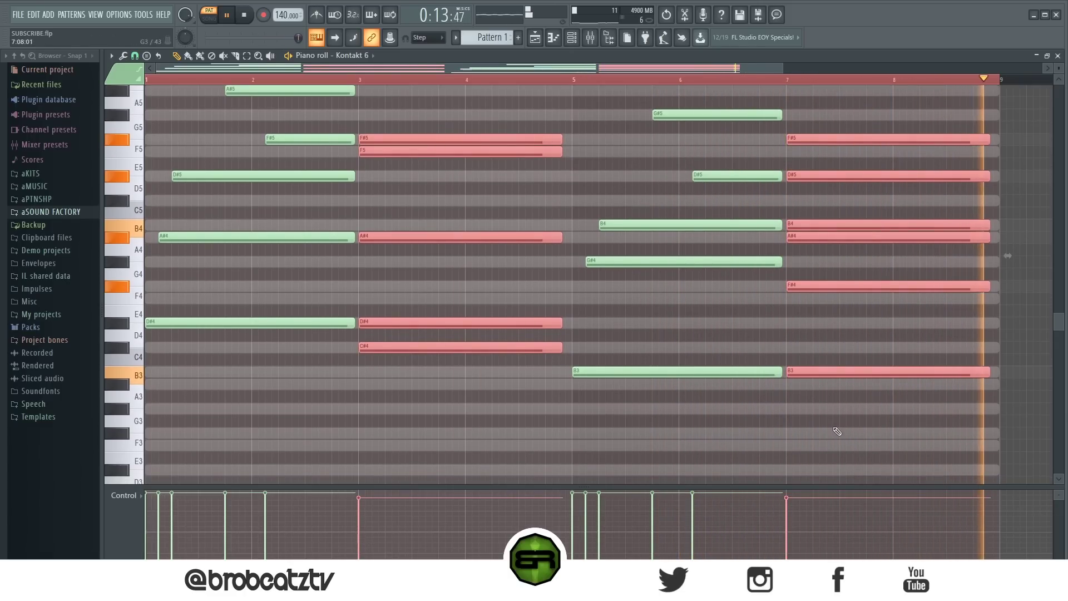
{"action": "scroll", "coordinate": [653, 369], "scroll_direction": "up", "scroll_amount": 3}
{"action": "left_click", "coordinate": [431, 179]}
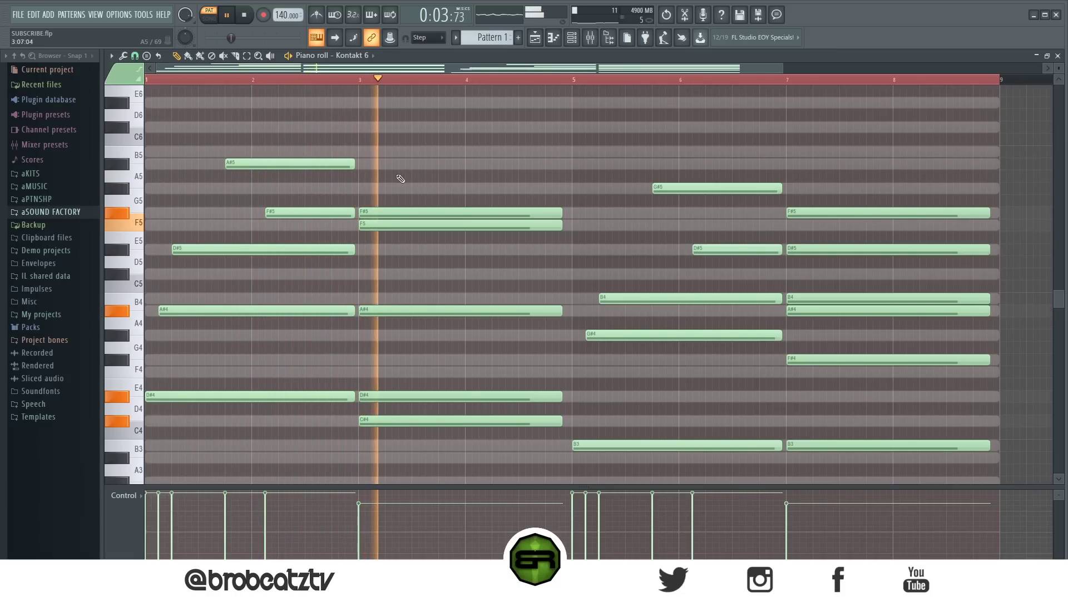
{"action": "scroll", "coordinate": [358, 221], "scroll_direction": "up", "scroll_amount": 2}
{"action": "key", "text": "space"}
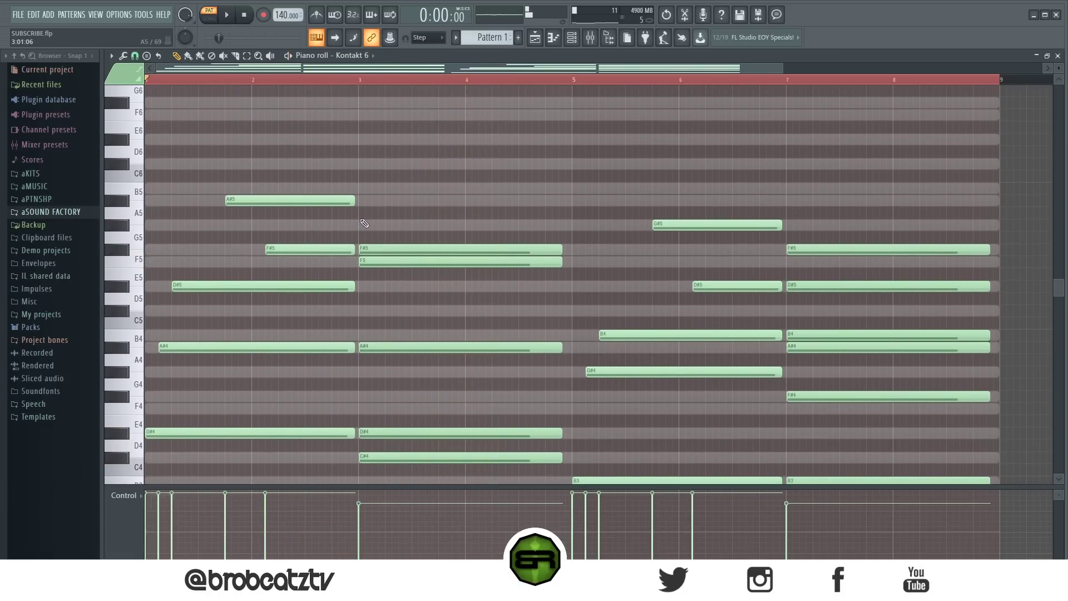
{"action": "scroll", "coordinate": [354, 222], "scroll_direction": "up", "scroll_amount": 4}
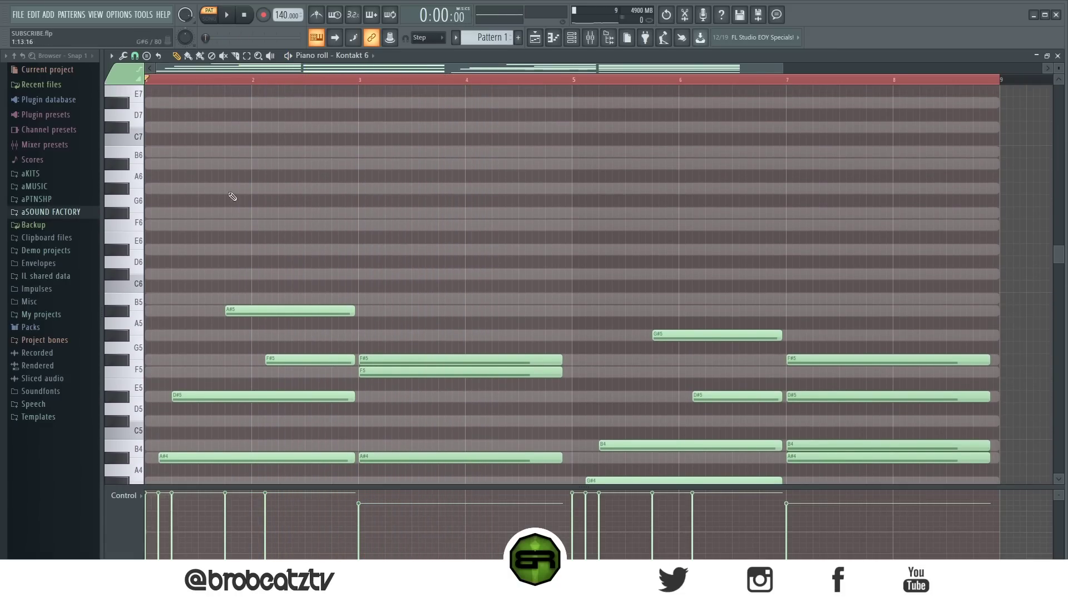
{"action": "left_click_drag", "start_coordinate": [189, 172], "coordinate": [948, 310]}
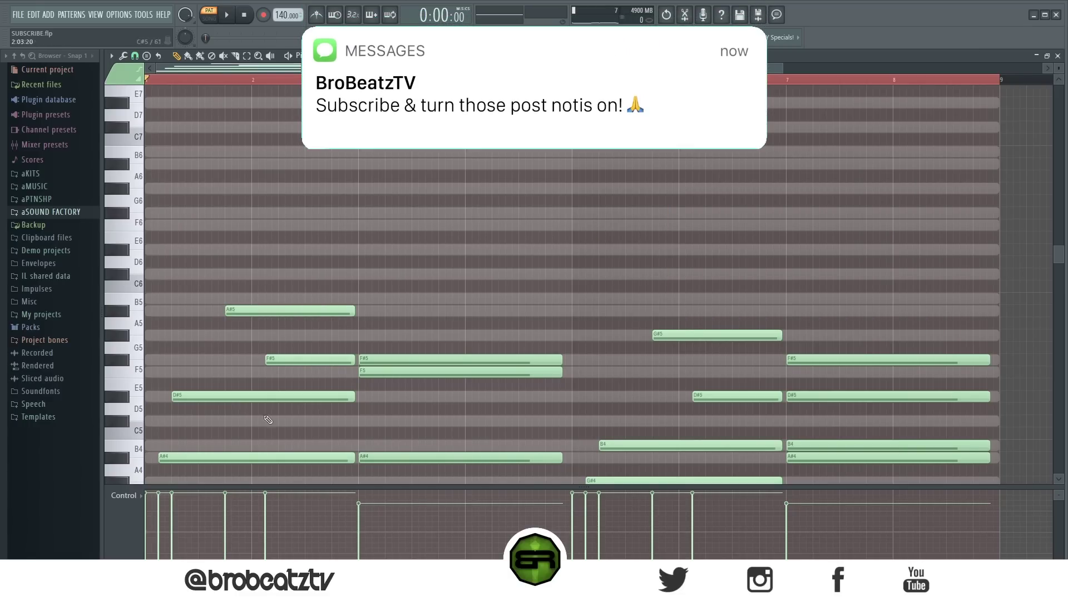
{"action": "scroll", "coordinate": [284, 362], "scroll_direction": "down", "scroll_amount": 6}
{"action": "left_click_drag", "start_coordinate": [658, 477], "coordinate": [192, 139]}
{"action": "left_click", "coordinate": [260, 270], "text": "ctrl"}
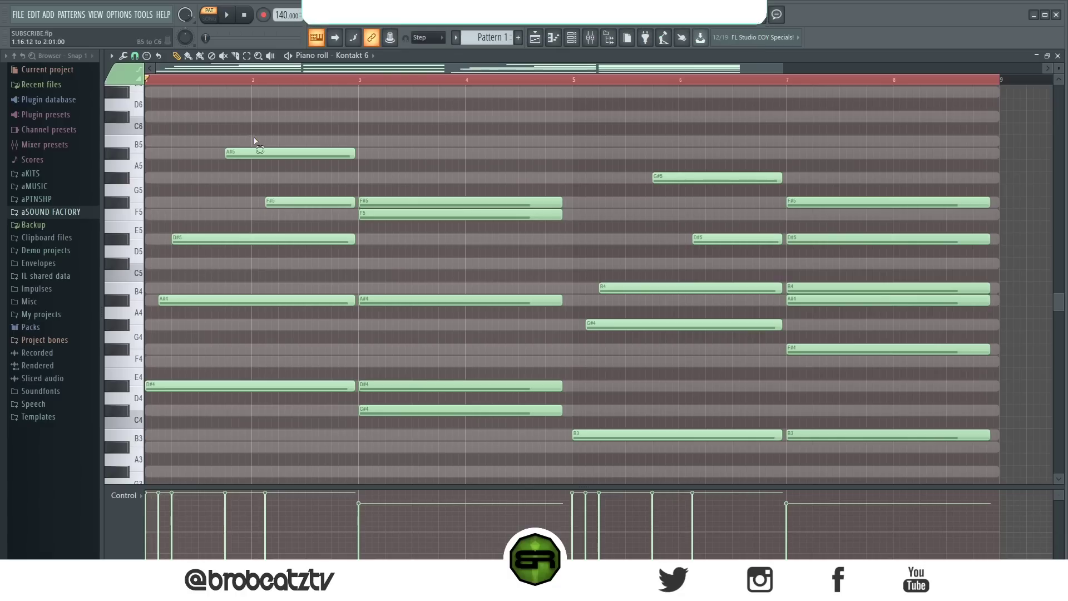
{"action": "left_click", "coordinate": [244, 153], "text": "ctrl"}
{"action": "left_click", "coordinate": [266, 326], "text": "ctrl"}
- Draw the opening melody above the chords: A#6 mid bar 1, short F#6 at bar 2, D#6 and F#6 before bar 3, and C#6 through bar 3
{"action": "scroll", "coordinate": [191, 322], "scroll_direction": "up", "scroll_amount": 7}
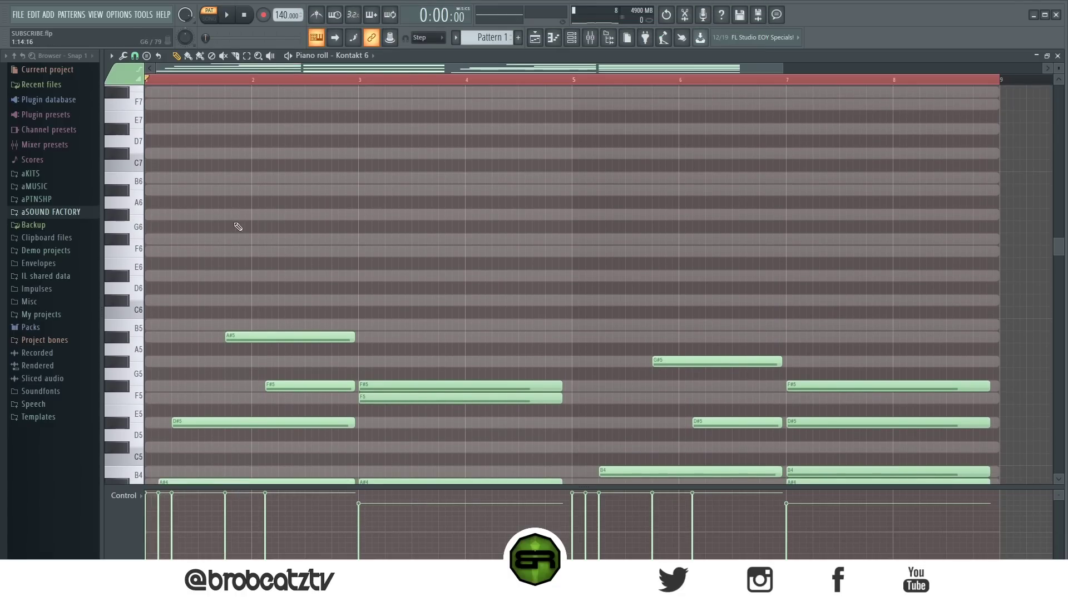
{"action": "left_click", "coordinate": [197, 214]}
{"action": "left_click_drag", "start_coordinate": [252, 214], "coordinate": [241, 184]}
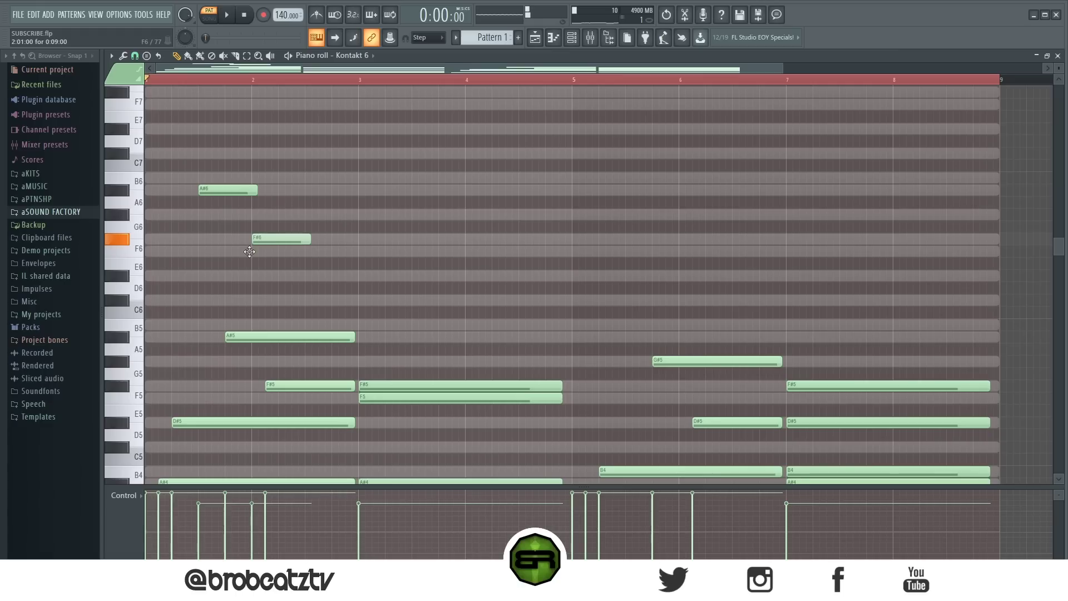
{"action": "left_click_drag", "start_coordinate": [310, 240], "coordinate": [265, 241]}
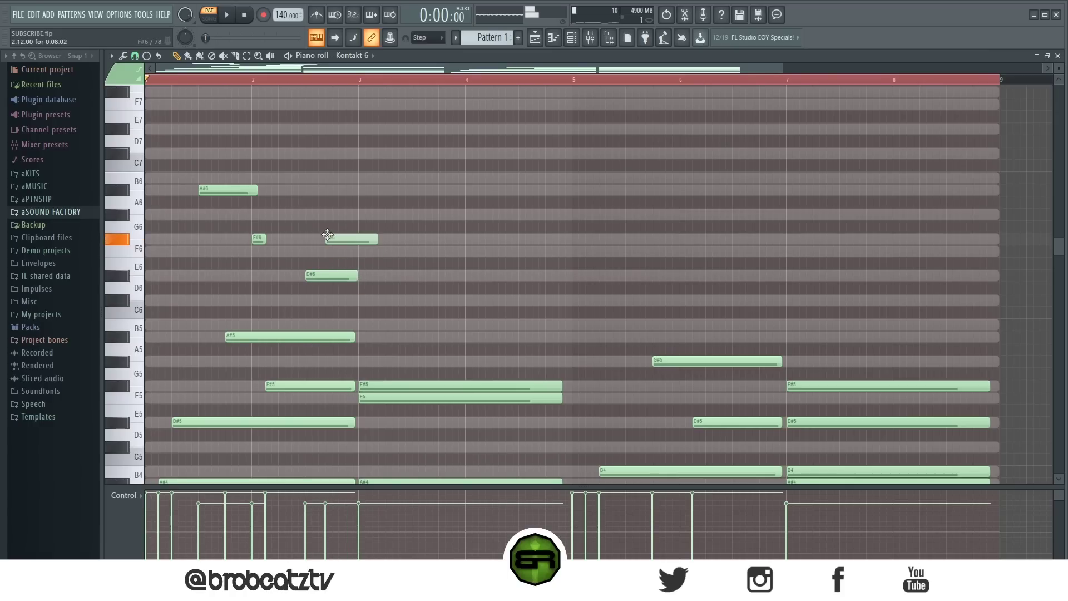
{"action": "left_click_drag", "start_coordinate": [383, 239], "coordinate": [355, 242]}
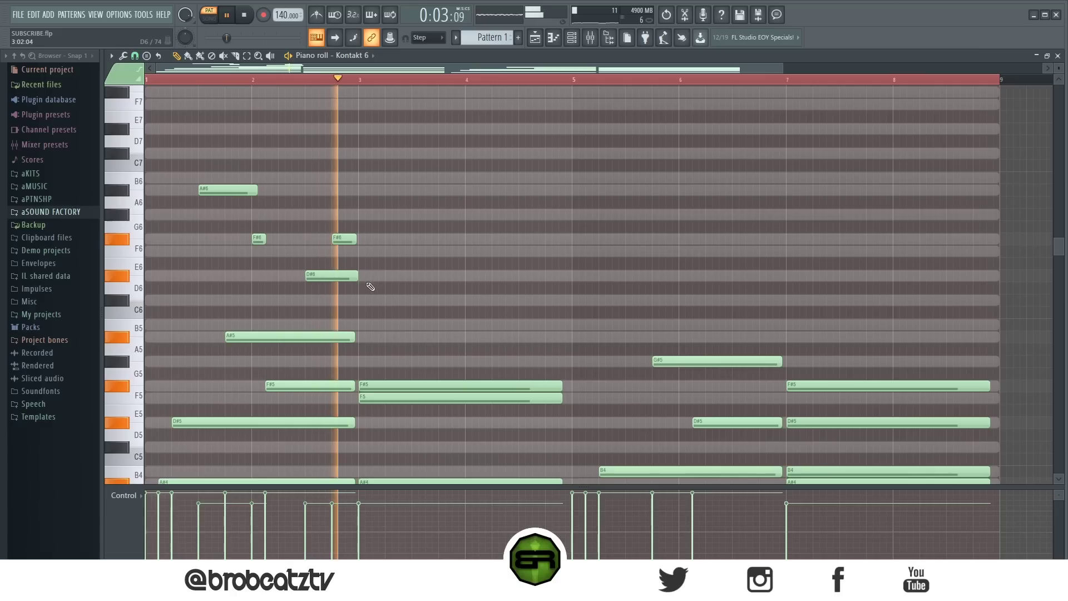
{"action": "key", "text": "space"}
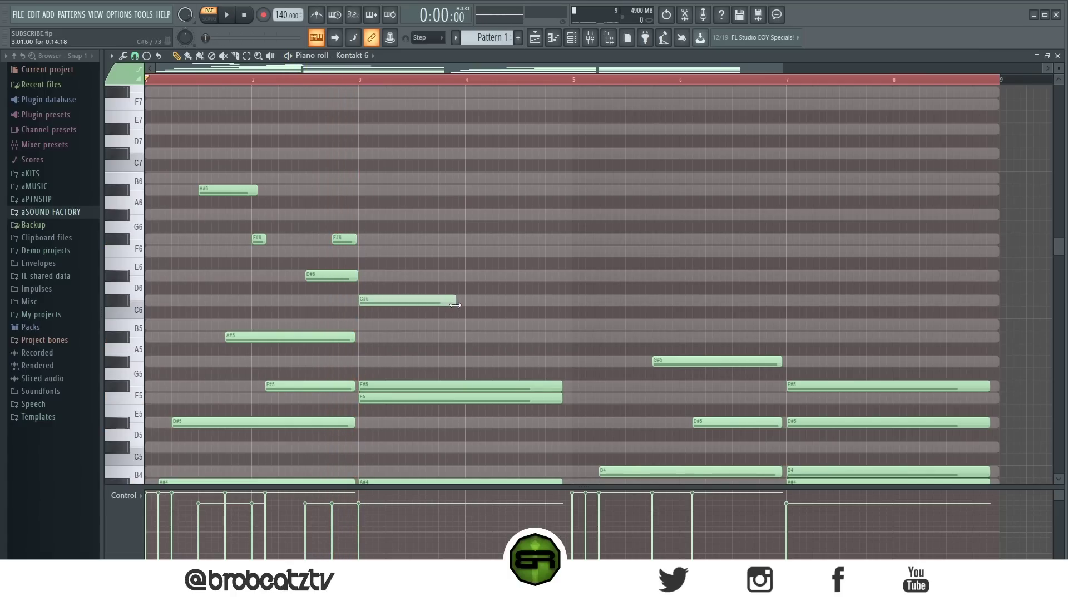
{"action": "key", "text": "space"}
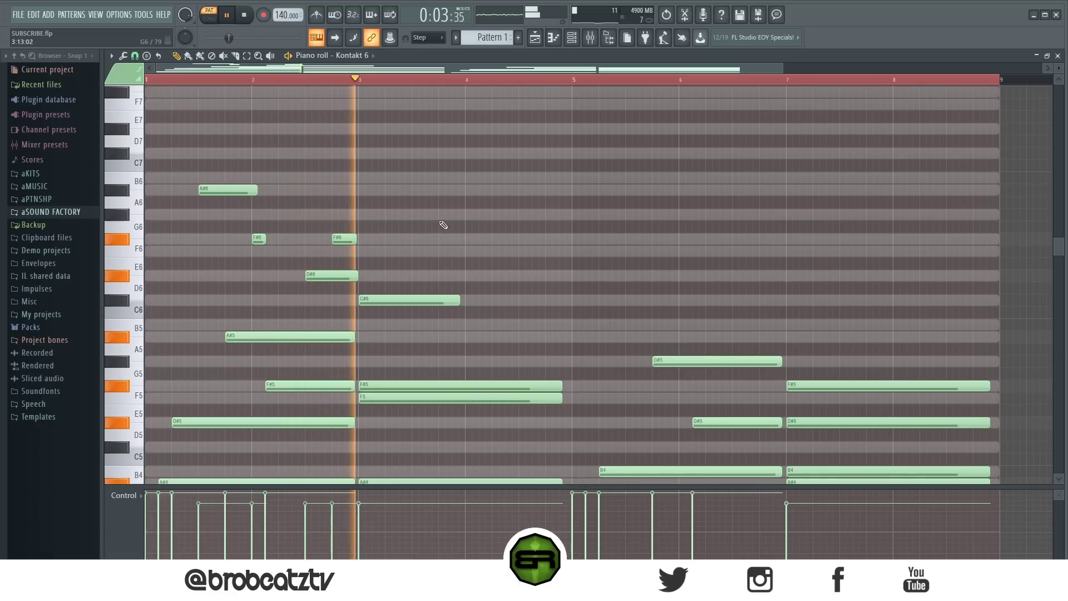
- Draw a melody run from late bar 3 to bar 5: short G#6, A#6, G#6, short A#6, short B6, C#7, and a final A#6
{"action": "left_click", "coordinate": [444, 215]}
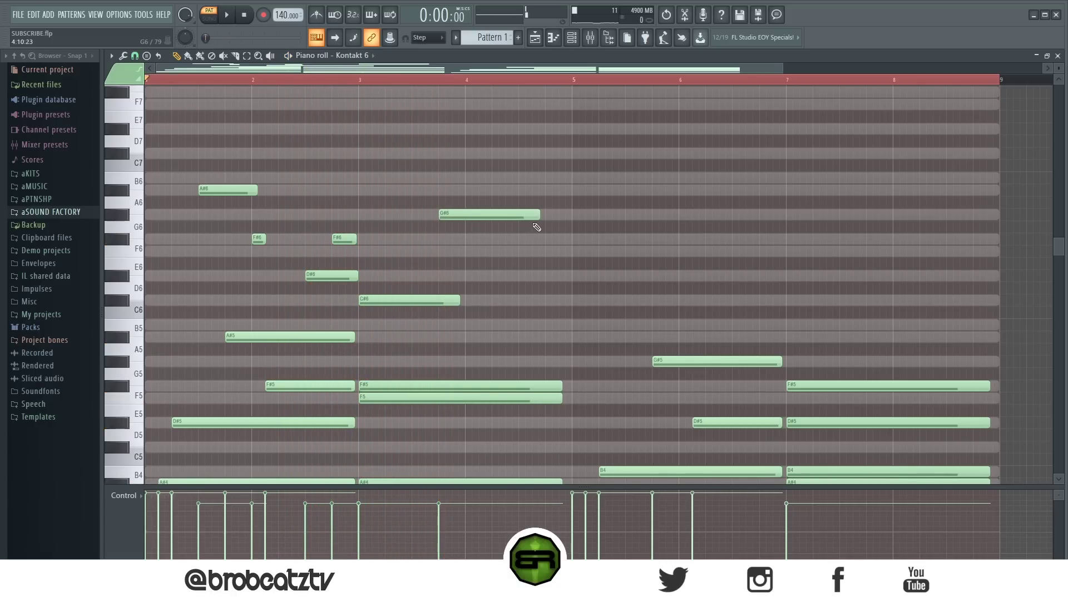
{"action": "left_click_drag", "start_coordinate": [537, 218], "coordinate": [468, 231]}
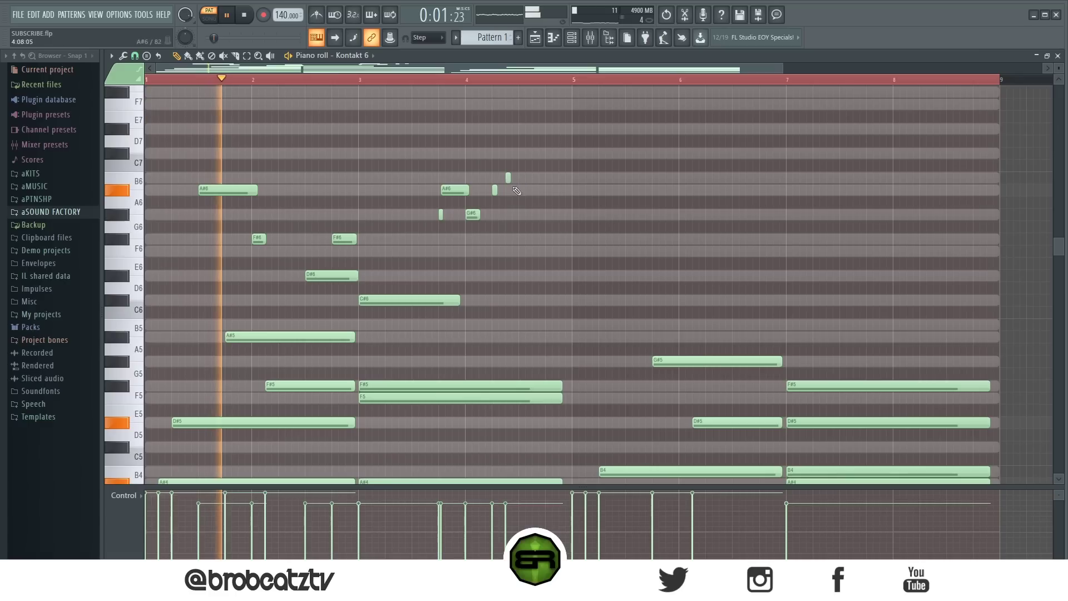
{"action": "scroll", "coordinate": [455, 192], "scroll_direction": "up", "scroll_amount": 2}
{"action": "left_click_drag", "start_coordinate": [434, 135], "coordinate": [531, 244]}
{"action": "scroll", "coordinate": [531, 244], "scroll_direction": "down", "scroll_amount": 1}
{"action": "left_click", "coordinate": [591, 238], "text": "ctrl"}
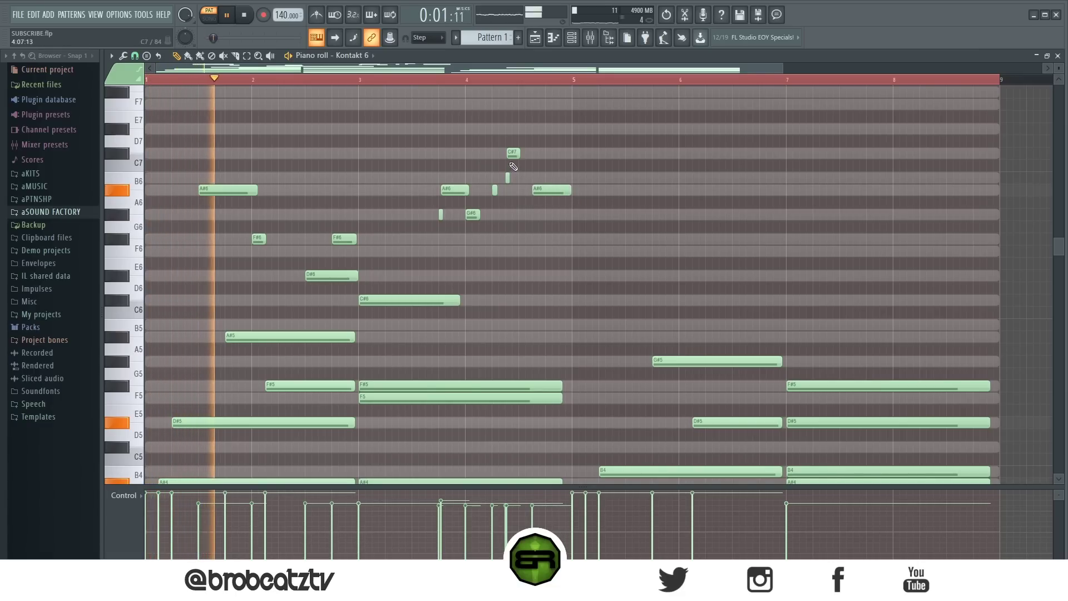
{"action": "left_click_drag", "start_coordinate": [517, 156], "coordinate": [530, 157]}
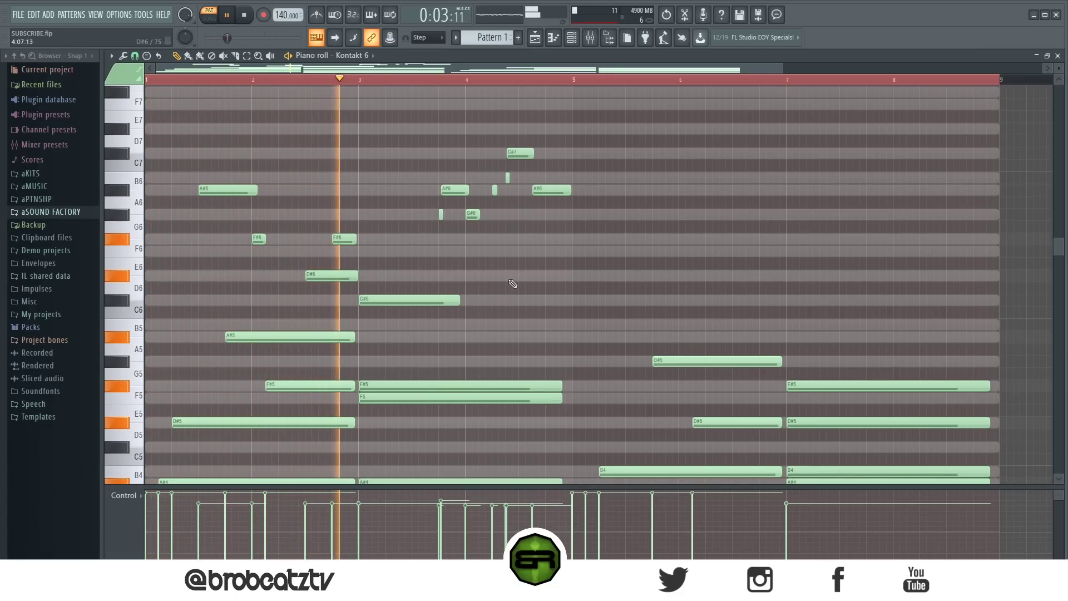
- Slightly lower the velocity of the short B6 note in bar 4, clear the selection, and replay the melody from the start
{"action": "left_click", "coordinate": [519, 158], "text": "ctrl"}
{"action": "scroll", "coordinate": [518, 156], "scroll_direction": "up", "scroll_amount": 1}
{"action": "left_click", "coordinate": [573, 176], "text": "ctrl"}
{"action": "left_click", "coordinate": [508, 177], "text": "ctrl"}
{"action": "key", "text": "space"}
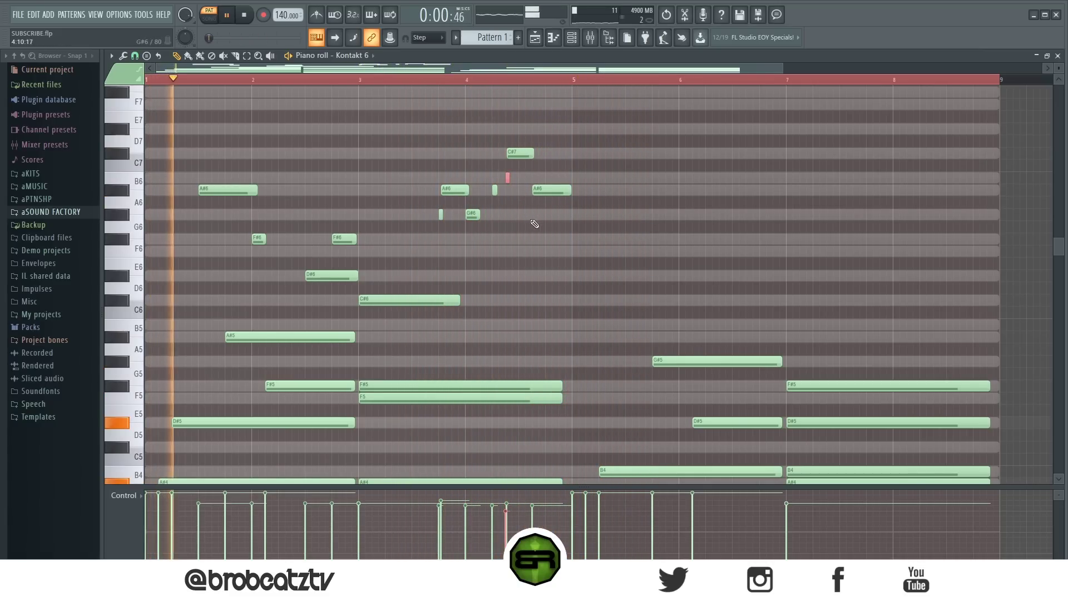
{"action": "left_click_drag", "start_coordinate": [584, 109], "coordinate": [275, 254]}
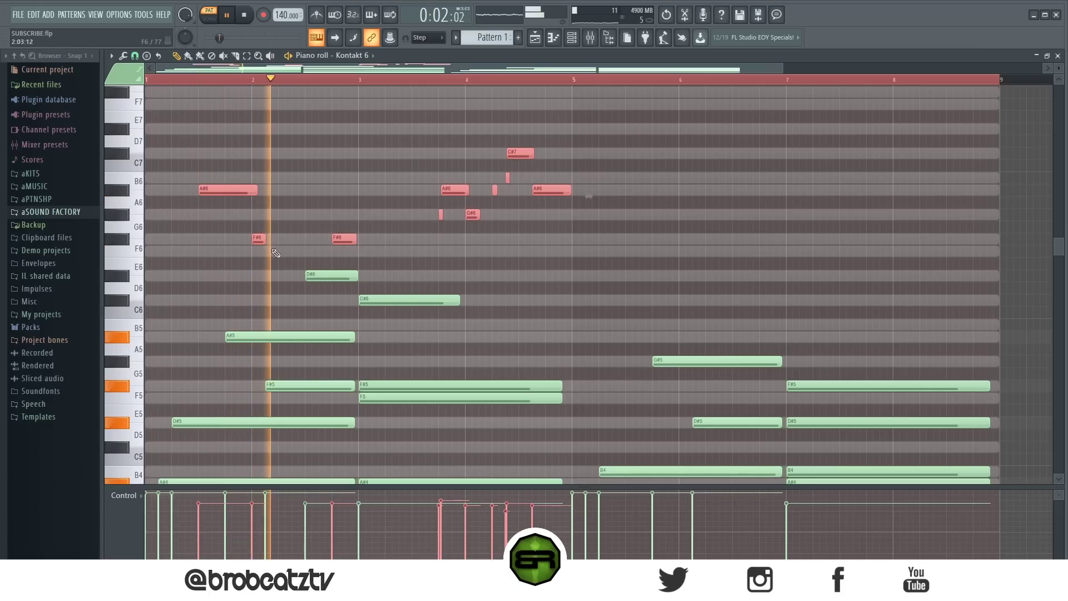
{"action": "left_click", "coordinate": [561, 255]}
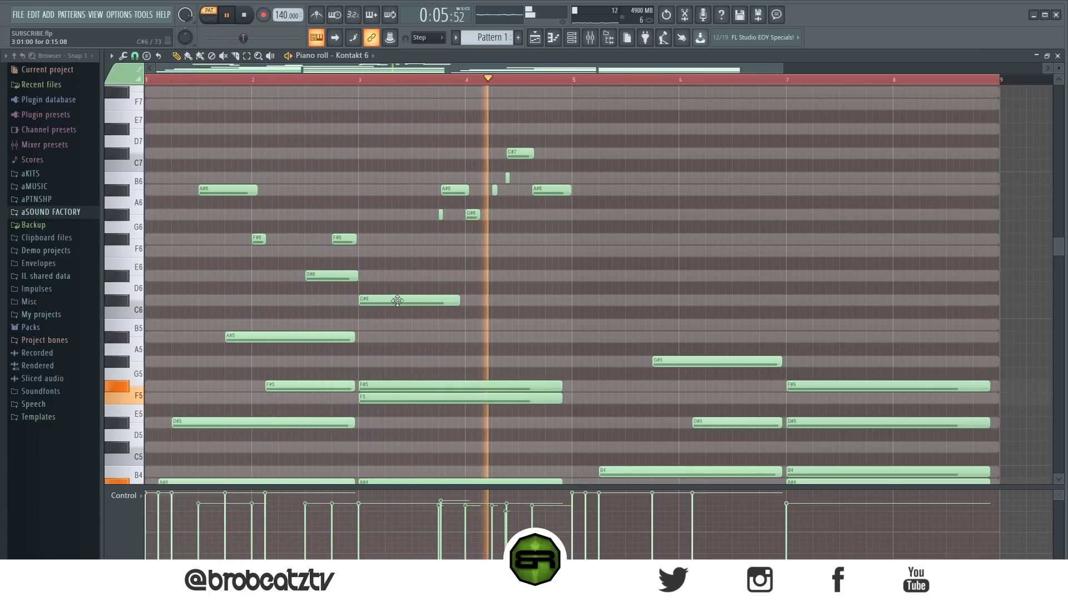
{"action": "key", "text": "space"}
{"action": "key", "text": "space"}
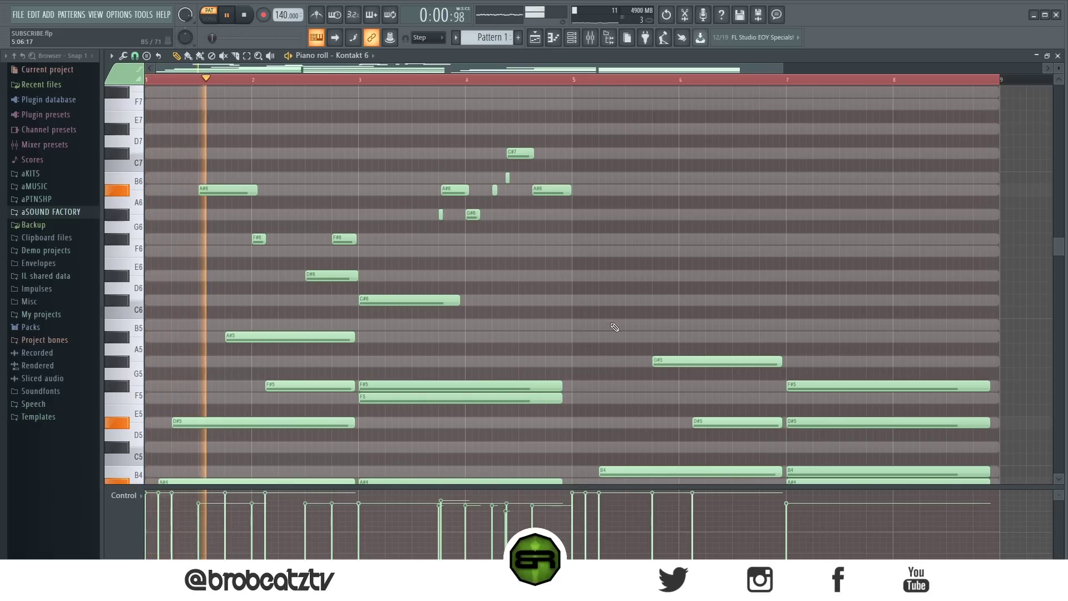
- Draw a D#6 melody note in bar 5 and a short B5 late in bar 6, with playback starting just before bar 5
{"action": "scroll", "coordinate": [611, 334], "scroll_direction": "down", "scroll_amount": 2}
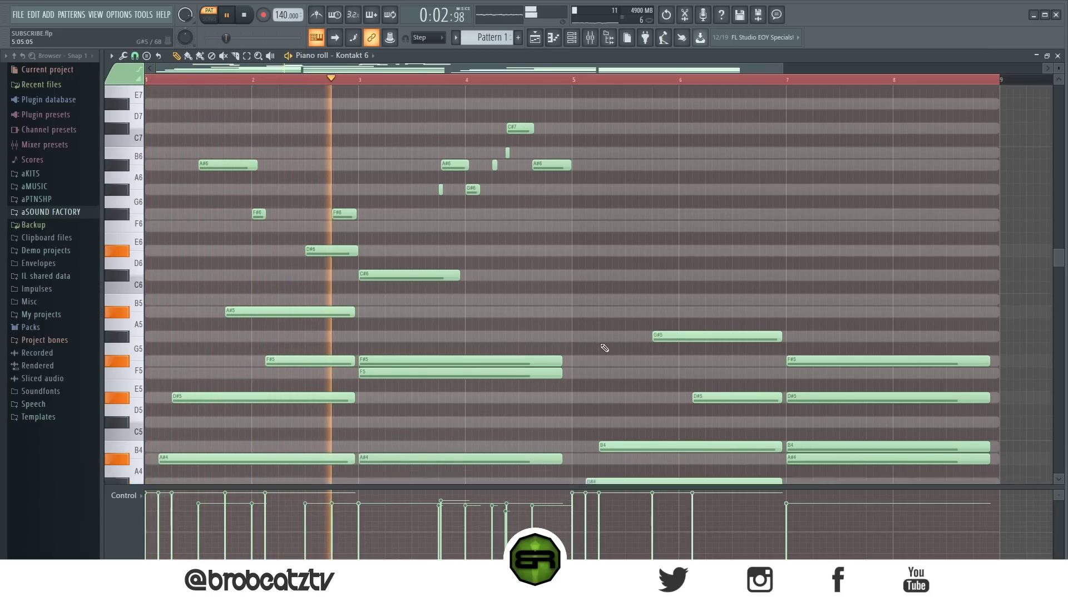
{"action": "scroll", "coordinate": [606, 342], "scroll_direction": "down", "scroll_amount": 2}
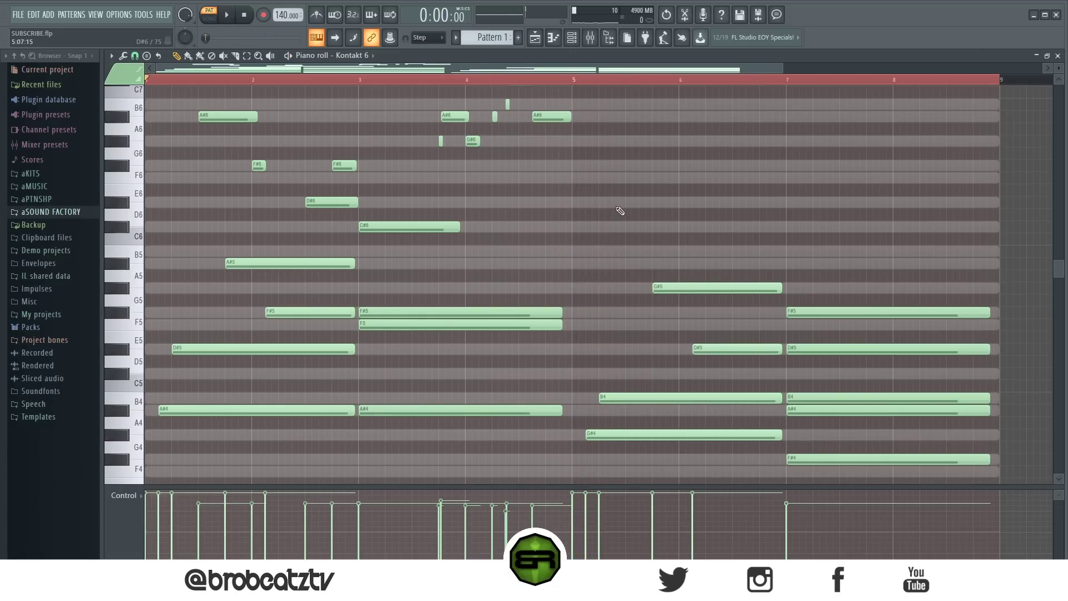
{"action": "left_click", "coordinate": [571, 82]}
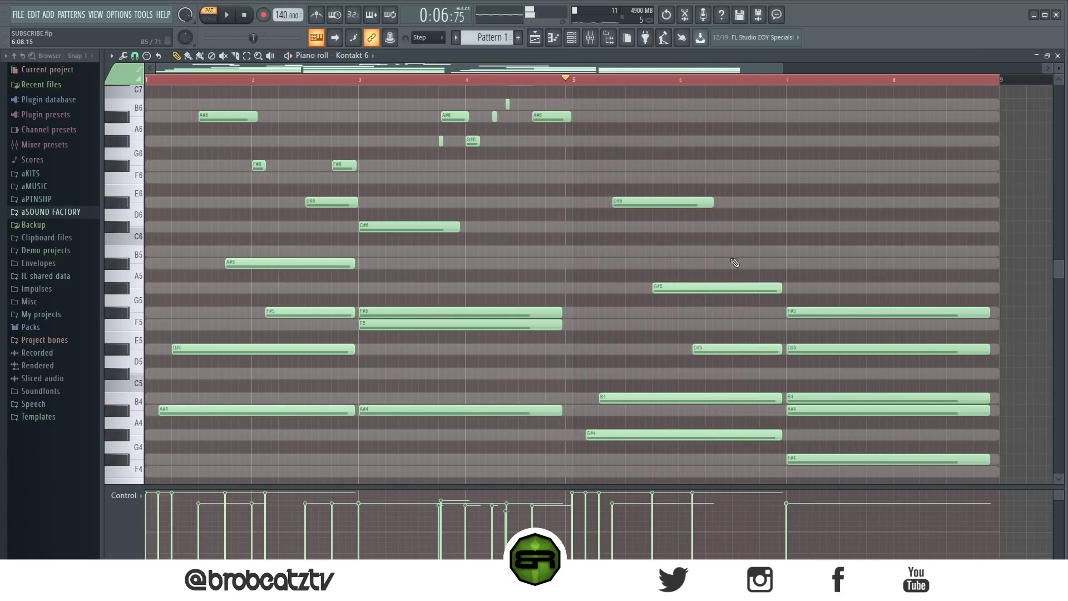
{"action": "left_click", "coordinate": [749, 250]}
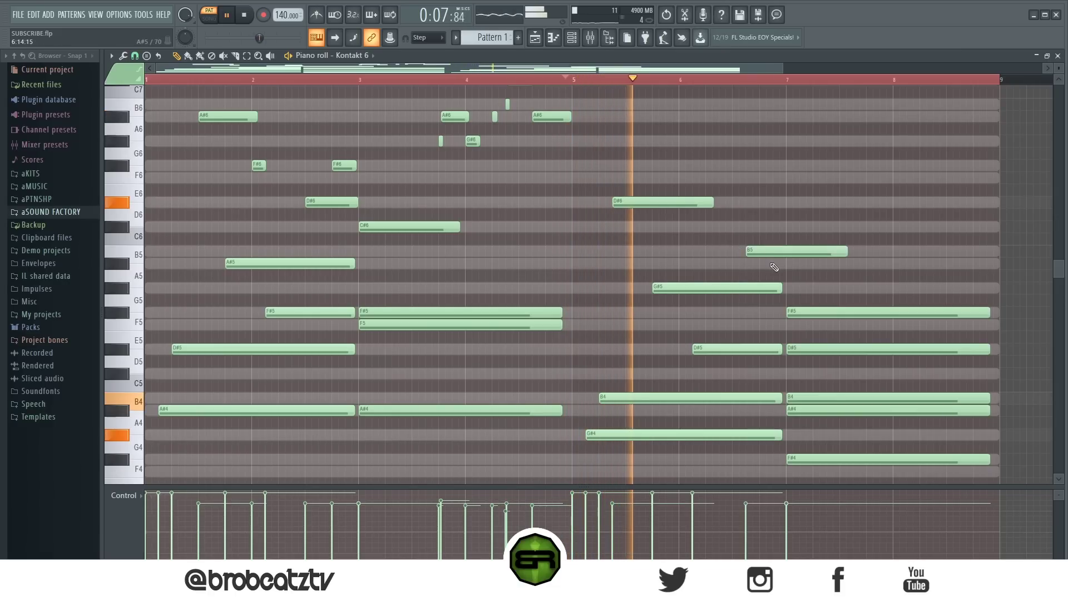
{"action": "left_click_drag", "start_coordinate": [840, 250], "coordinate": [771, 252]}
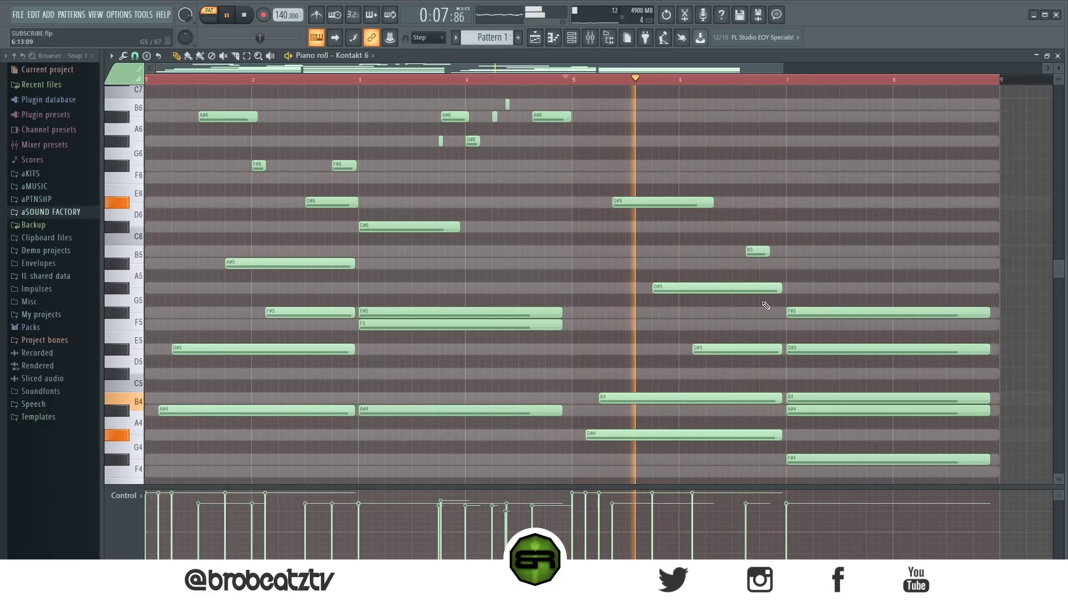
- Shift the B5 to start midway through bar 6 and add a short A#5 after it, ending just before bar 7
{"action": "left_click", "coordinate": [777, 265]}
{"action": "key", "text": "space"}
{"action": "key", "text": "space"}
{"action": "mouse_move", "coordinate": [778, 266]}
{"action": "left_mouse_down"}
{"action": "mouse_move", "coordinate": [746, 250]}
{"action": "mouse_move", "coordinate": [779, 267]}
{"action": "left_mouse_up"}
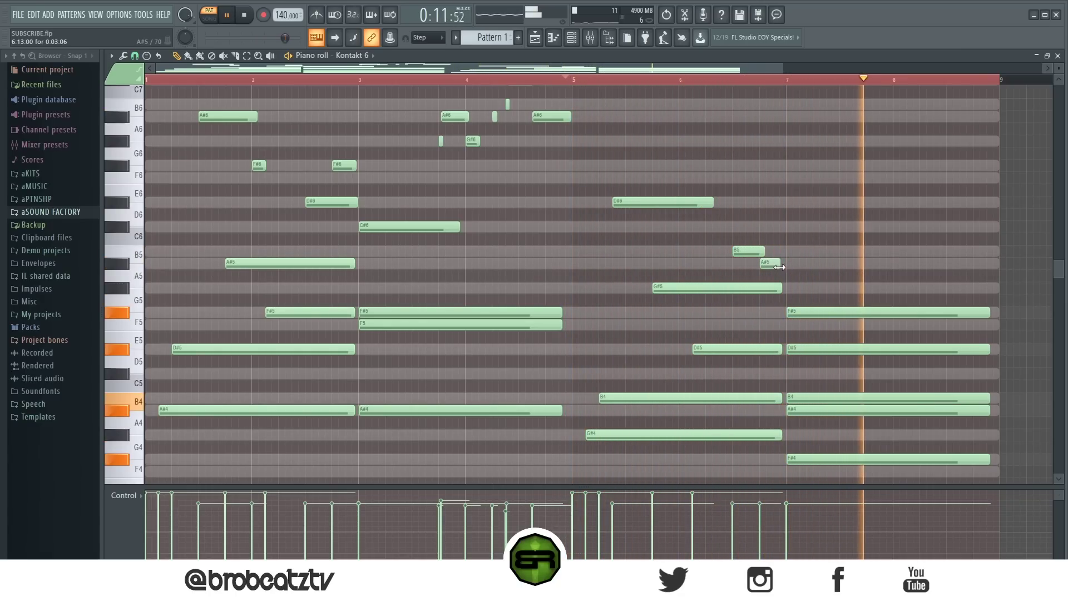
{"action": "key", "text": "space"}
- Copy the melody run from the end of bar 3 through bar 4 to bars 7 and 8, one octave lower
{"action": "left_click_drag", "start_coordinate": [620, 71], "coordinate": [697, 74]}
{"action": "mouse_move", "coordinate": [464, 158]}
{"action": "left_mouse_down"}
{"action": "mouse_move", "coordinate": [349, 88]}
{"action": "mouse_move", "coordinate": [328, 105]}
{"action": "mouse_move", "coordinate": [329, 88]}
{"action": "left_mouse_up"}
{"action": "key", "text": "space"}
{"action": "left_click_drag", "start_coordinate": [350, 158], "coordinate": [778, 307]}
{"action": "key", "text": "space"}
{"action": "left_click", "coordinate": [778, 288], "text": "ctrl"}
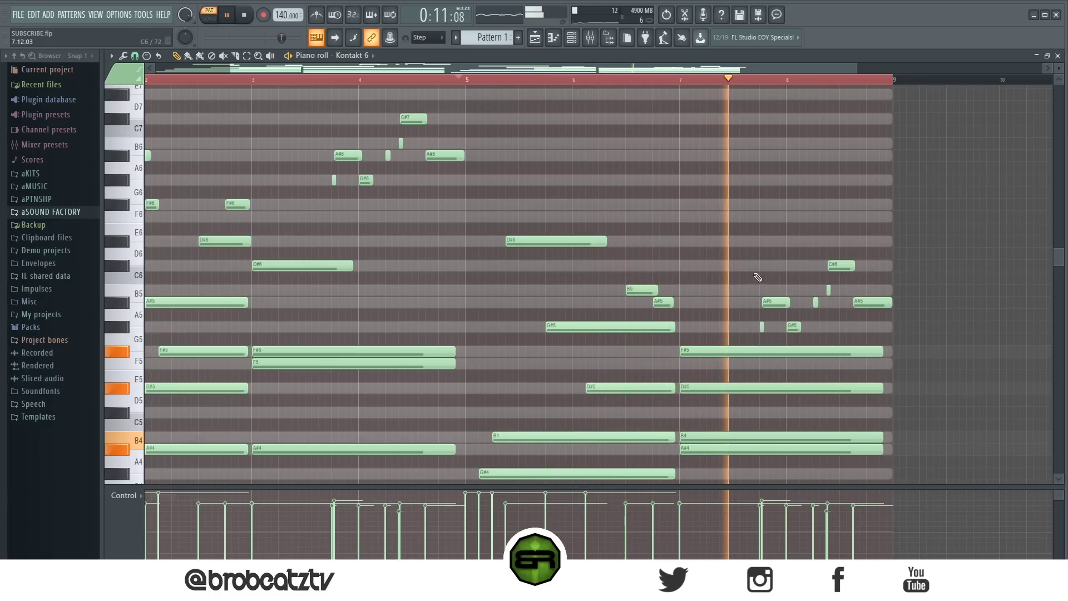
- Raise the copied bar 7–8 run to A#5, B5, A#5, B5, C#6, D#6, C#6, then lengthen the short C#6 and slightly delay the D#6
{"action": "key", "text": "space"}
{"action": "left_click_drag", "start_coordinate": [736, 235], "coordinate": [918, 349]}
{"action": "key", "text": "space"}
{"action": "left_click_drag", "start_coordinate": [793, 326], "coordinate": [846, 242]}
{"action": "left_click", "coordinate": [820, 325], "text": "ctrl"}
{"action": "left_click_drag", "start_coordinate": [868, 290], "coordinate": [844, 243]}
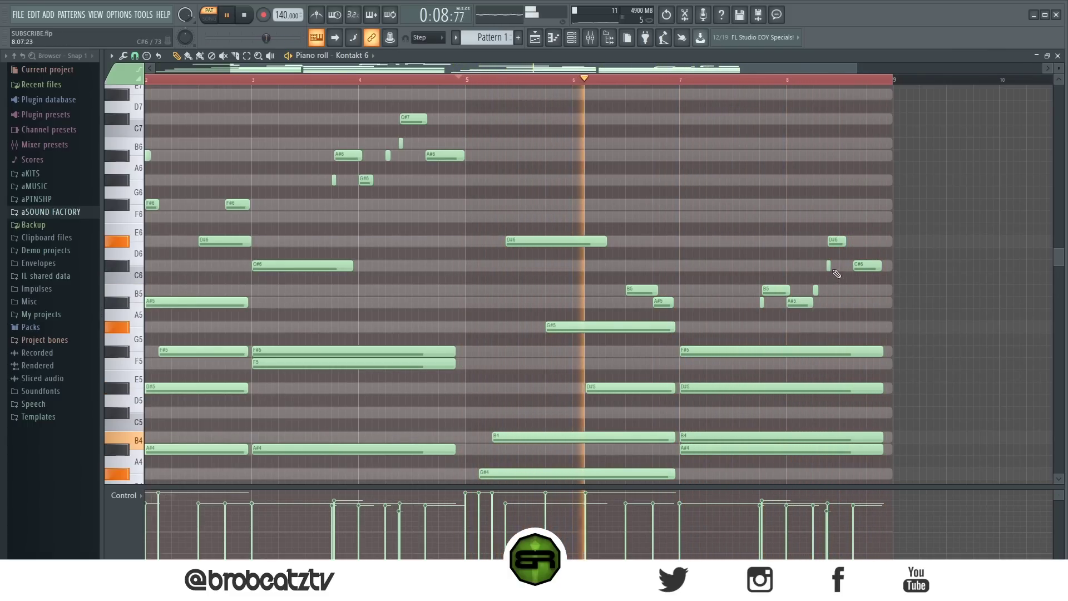
{"action": "left_click_drag", "start_coordinate": [835, 242], "coordinate": [835, 266]}
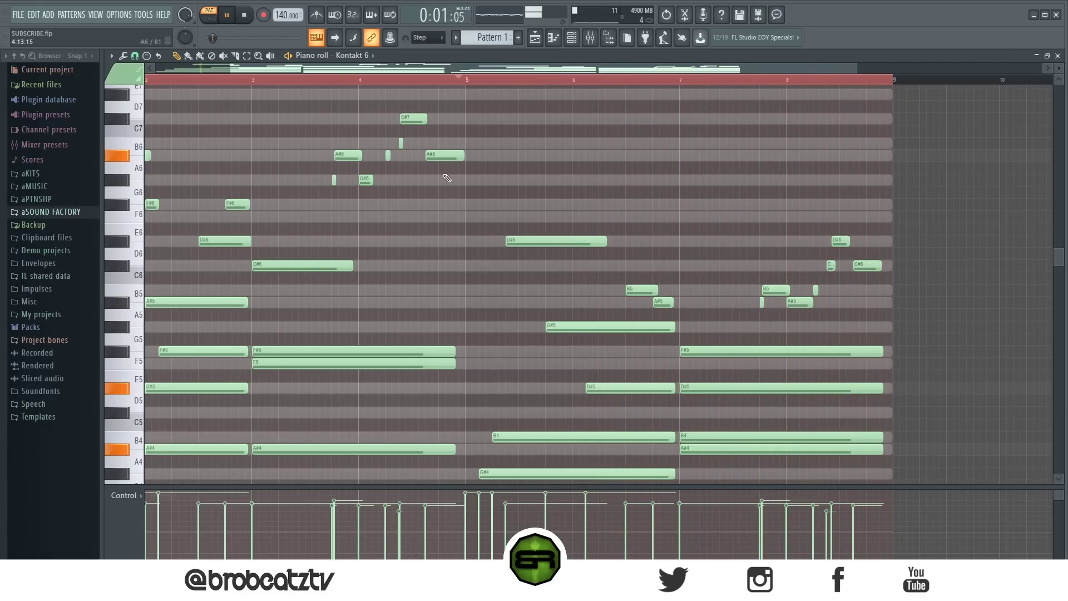
- Duplicate all Kontakt 6 chord and melody notes and align the copy to start at bar 9
{"action": "scroll", "coordinate": [281, 82], "scroll_direction": "down", "scroll_amount": 2}
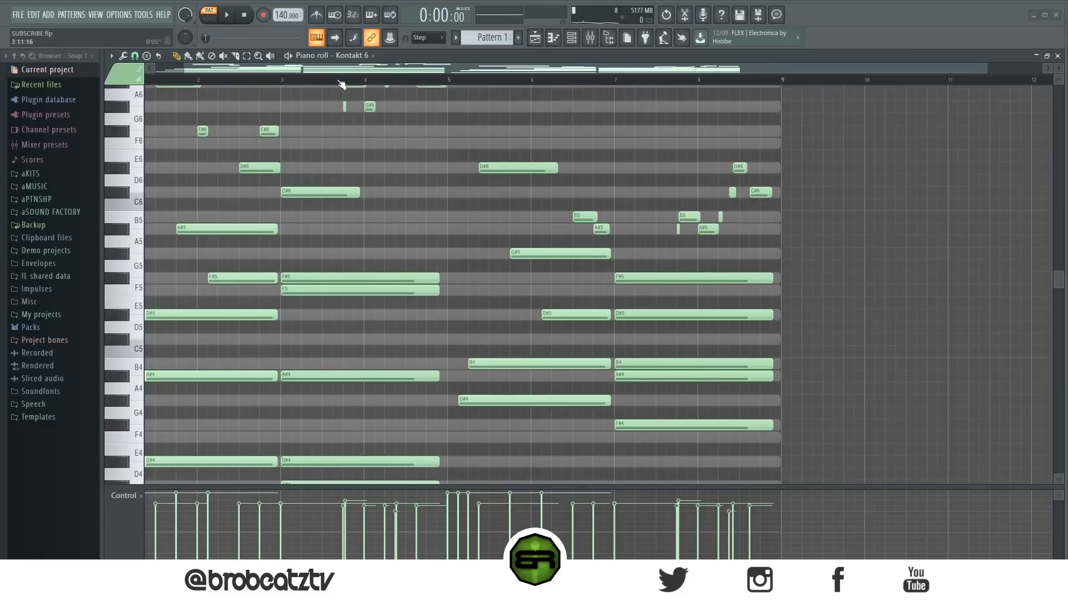
{"action": "scroll", "coordinate": [341, 84], "scroll_direction": "down", "scroll_amount": 1}
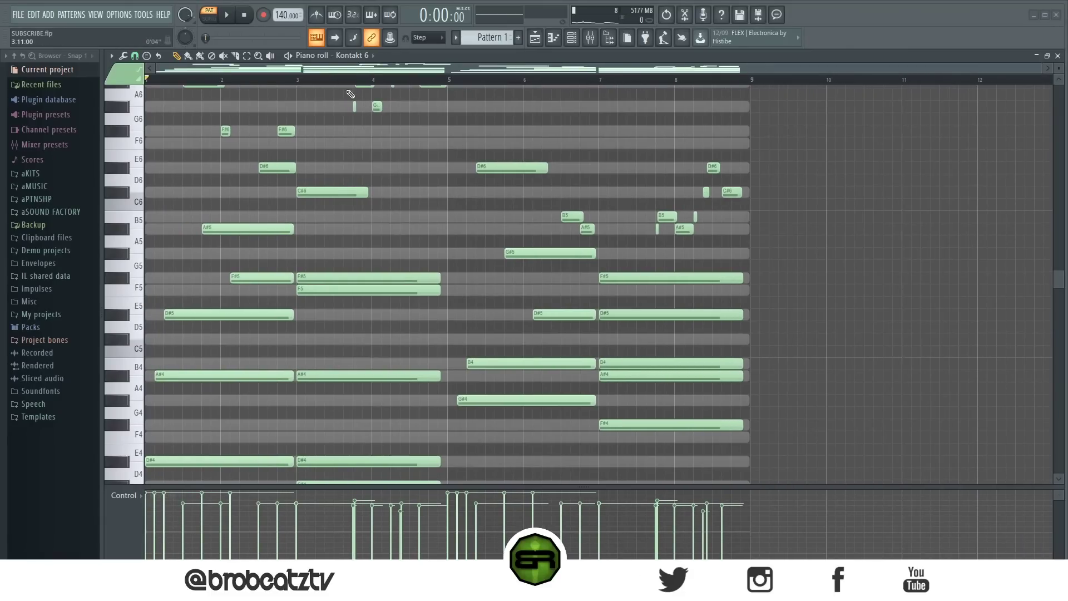
{"action": "scroll", "coordinate": [237, 318], "scroll_direction": "down", "scroll_amount": 4}
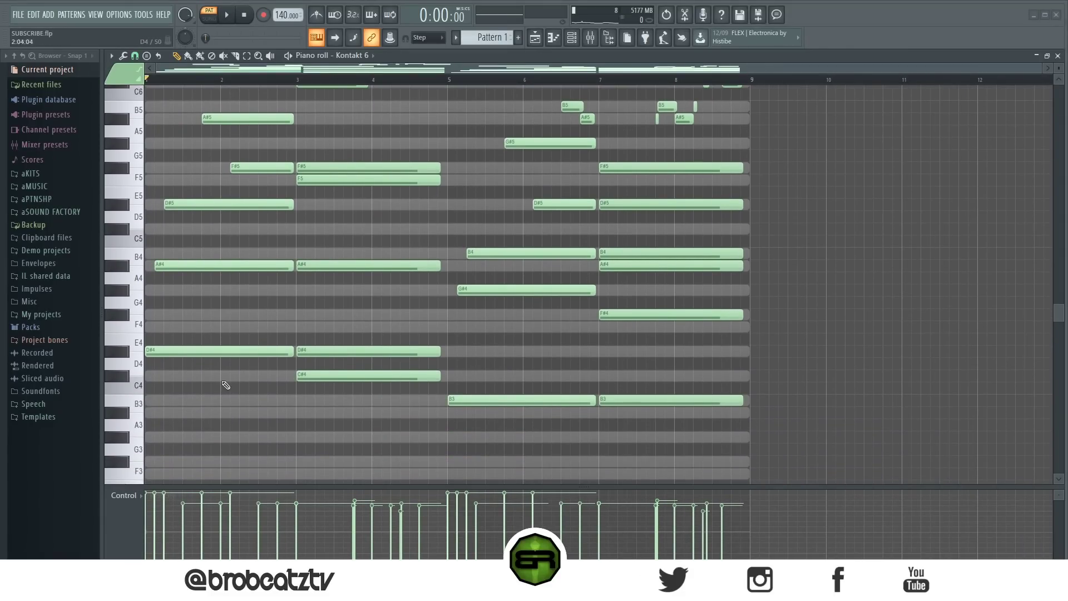
{"action": "key", "text": "ctrl+a"}
{"action": "key", "text": "ctrl+b"}
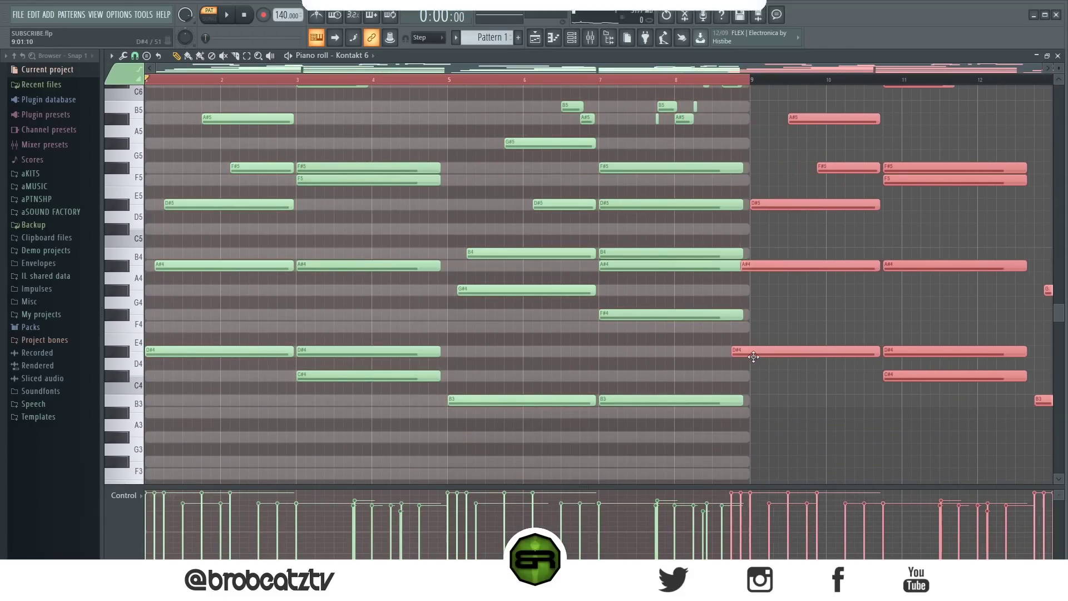
- Switch the piano roll to the D#MIN channel and duplicate all its scale guide notes from bar 9
{"action": "right_click", "coordinate": [693, 352]}
{"action": "right_click", "coordinate": [692, 351]}
{"action": "key", "text": "ctrl+a"}
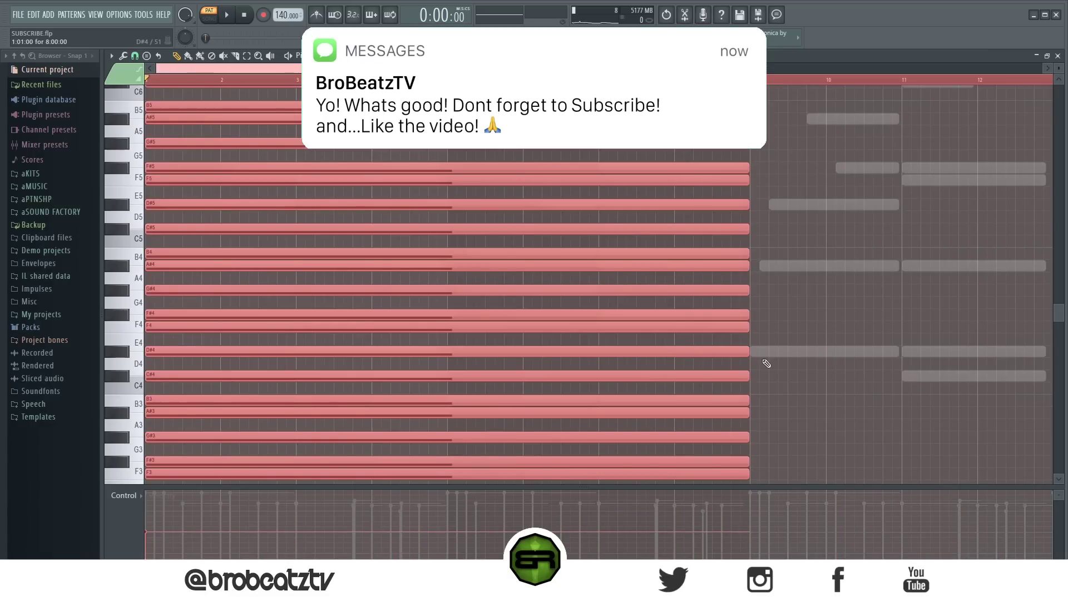
{"action": "key", "text": "ctrl+b"}
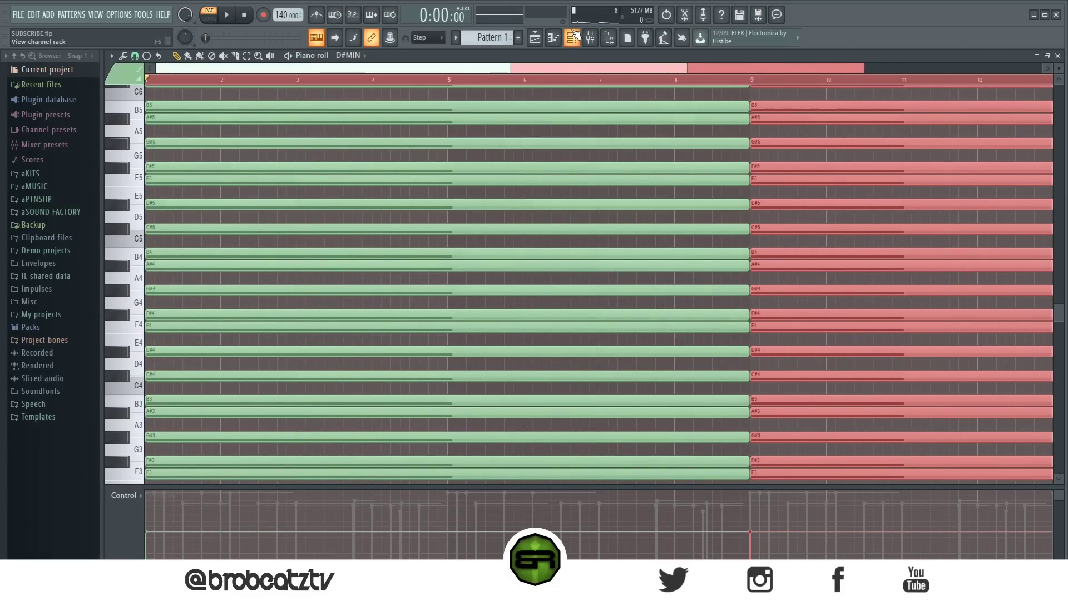
- Copy the Kontakt 6 channel's notes and paste them into the EightyEight 2 and Kontakt 6 #2 channels
{"action": "key", "text": "F6"}
{"action": "right_click", "coordinate": [313, 141]}
{"action": "left_click", "coordinate": [449, 158]}
{"action": "right_click", "coordinate": [314, 140]}
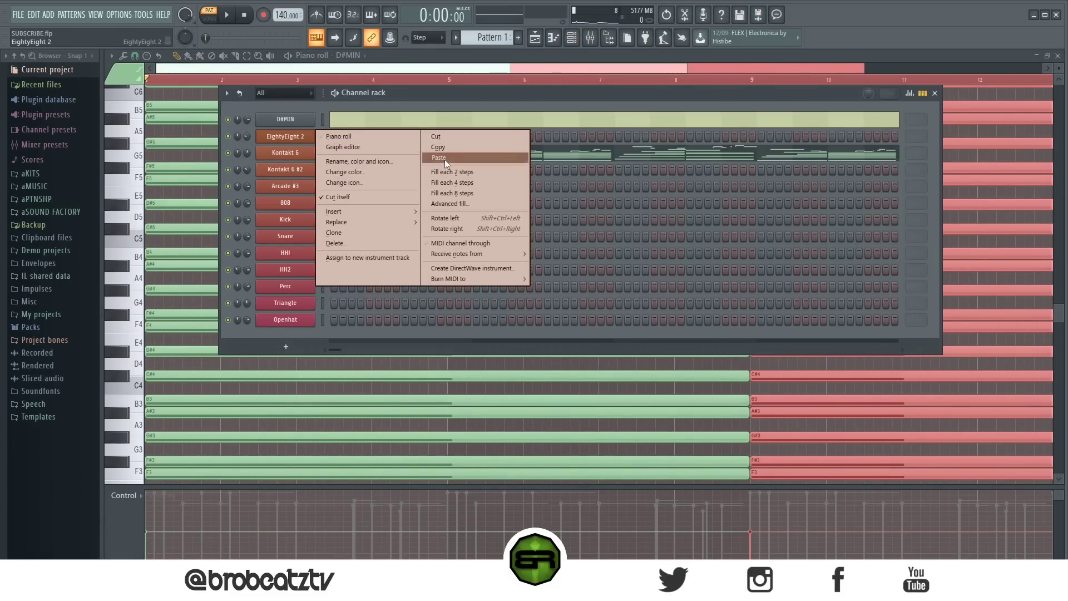
{"action": "left_click", "coordinate": [445, 159]}
{"action": "right_click", "coordinate": [301, 169]}
{"action": "left_click", "coordinate": [439, 191]}
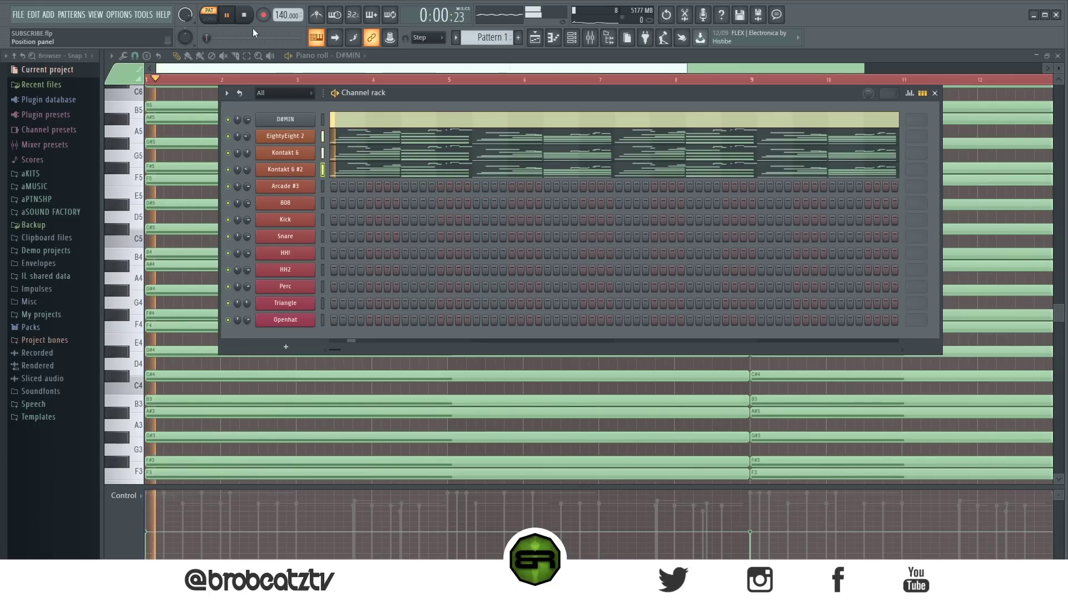
- Open the Arcade #3 channel's piano roll, stop playback, and fit the full 16-bar pattern in view
{"action": "right_click", "coordinate": [312, 186]}
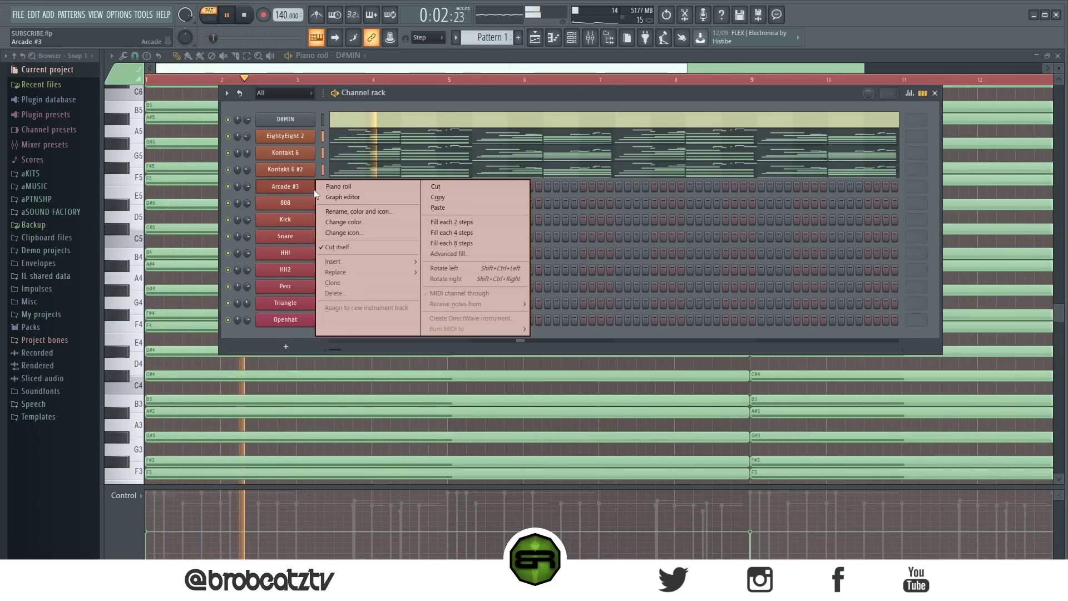
{"action": "left_click", "coordinate": [332, 186]}
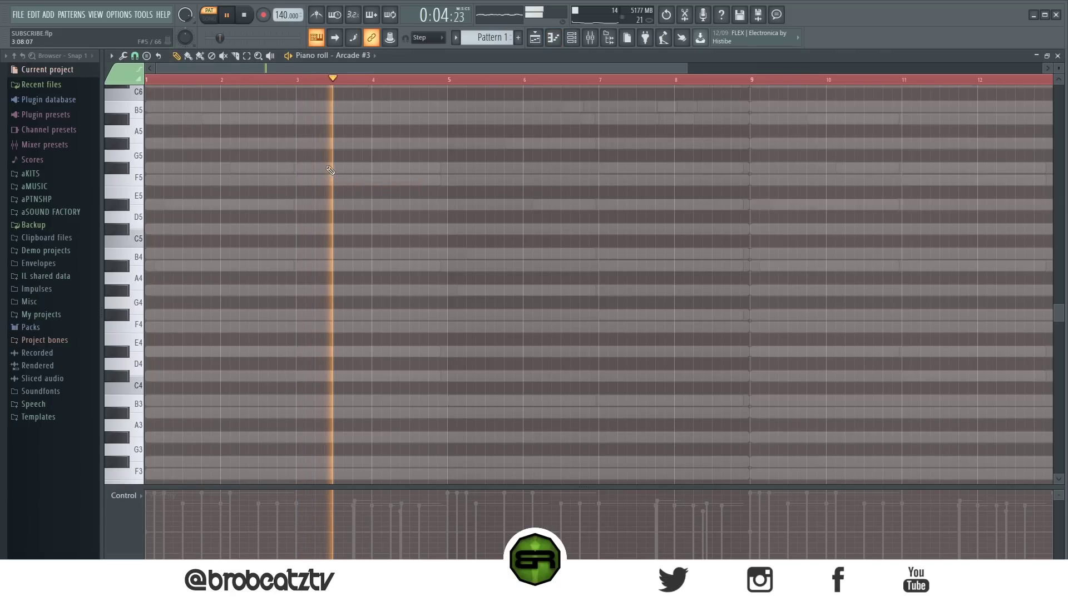
{"action": "key", "text": "space"}
{"action": "scroll", "coordinate": [310, 89], "scroll_direction": "down", "scroll_amount": 2}
{"action": "scroll", "coordinate": [245, 162], "scroll_direction": "up", "scroll_amount": 1}
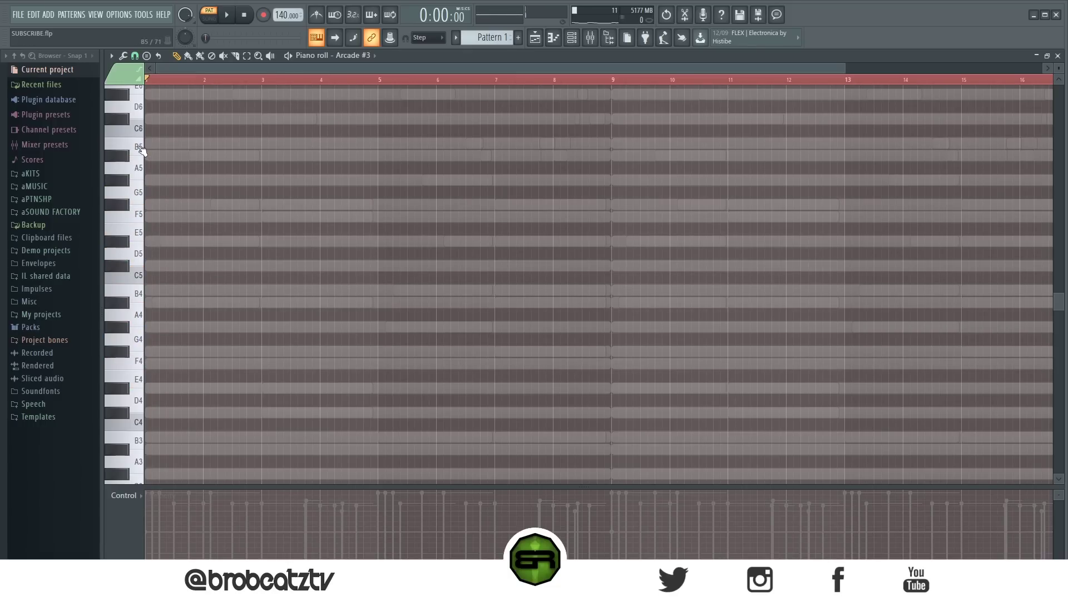
- Audition Arcade #3 against the pattern and place a long B5 note from bar 1 to just past bar 5
{"action": "key", "text": "space"}
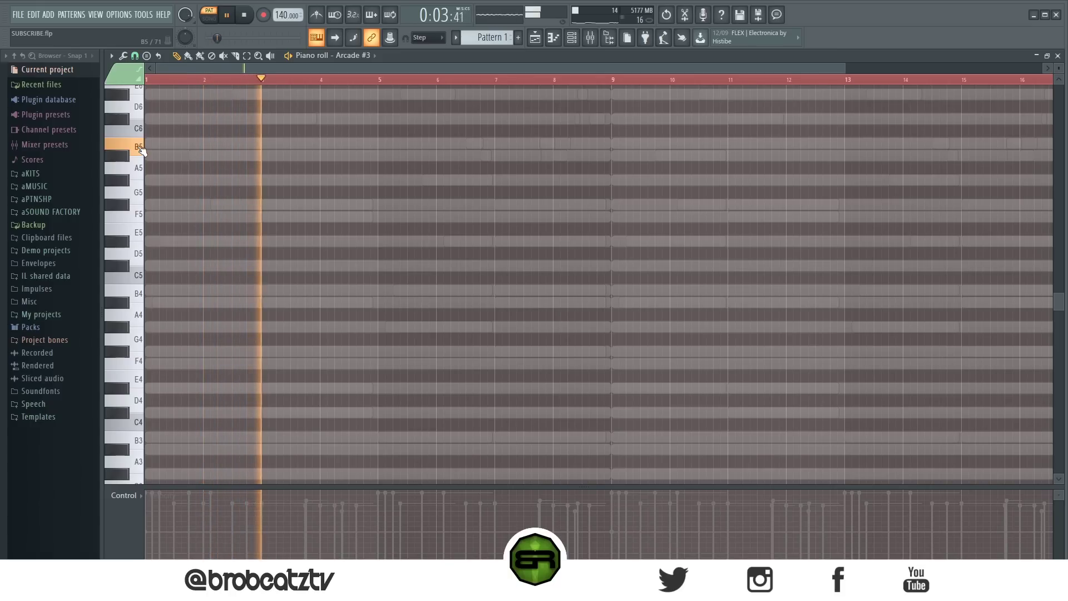
{"action": "key", "text": "space"}
{"action": "left_click", "coordinate": [163, 144]}
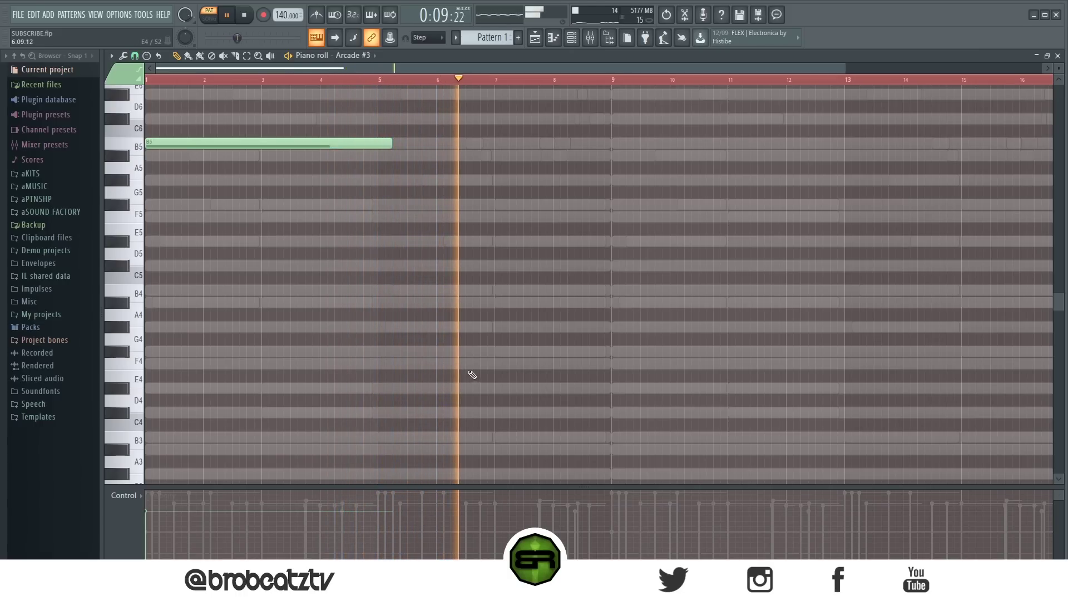
{"action": "key", "text": "space"}
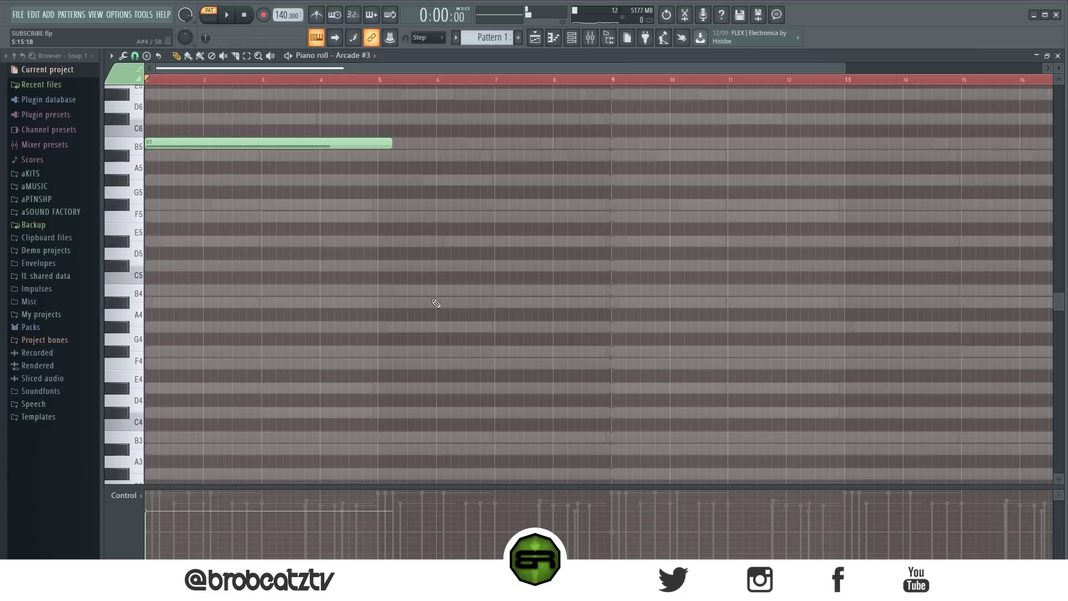
- Place a C5 note starting late in bar 6 and shorten it to end just after bar 8 begins
{"action": "scroll", "coordinate": [1061, 321], "scroll_direction": "up", "scroll_amount": 4}
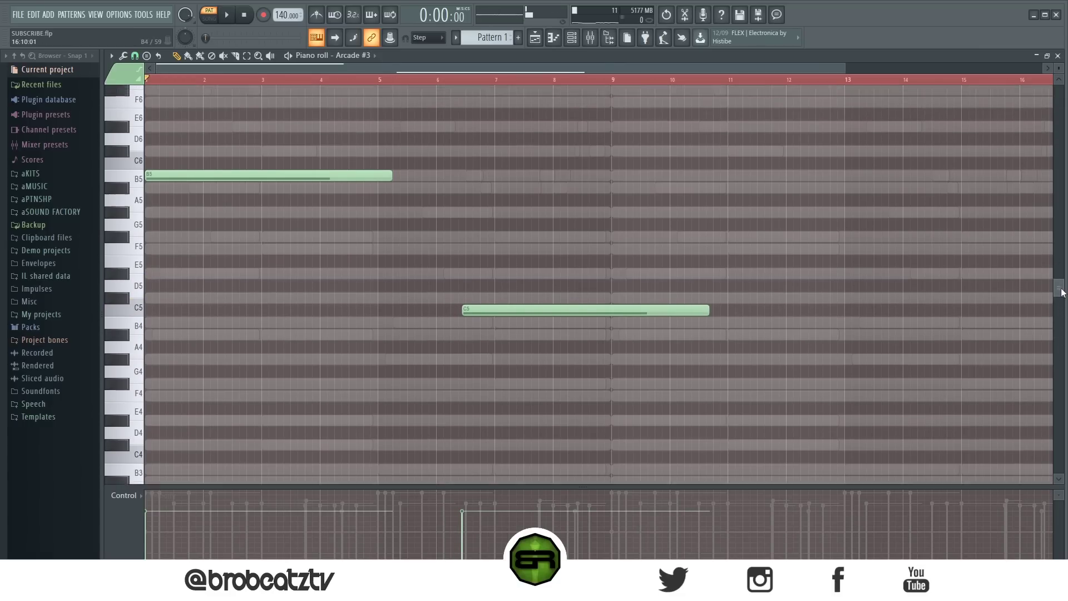
{"action": "scroll", "coordinate": [679, 305], "scroll_direction": "down", "scroll_amount": 2}
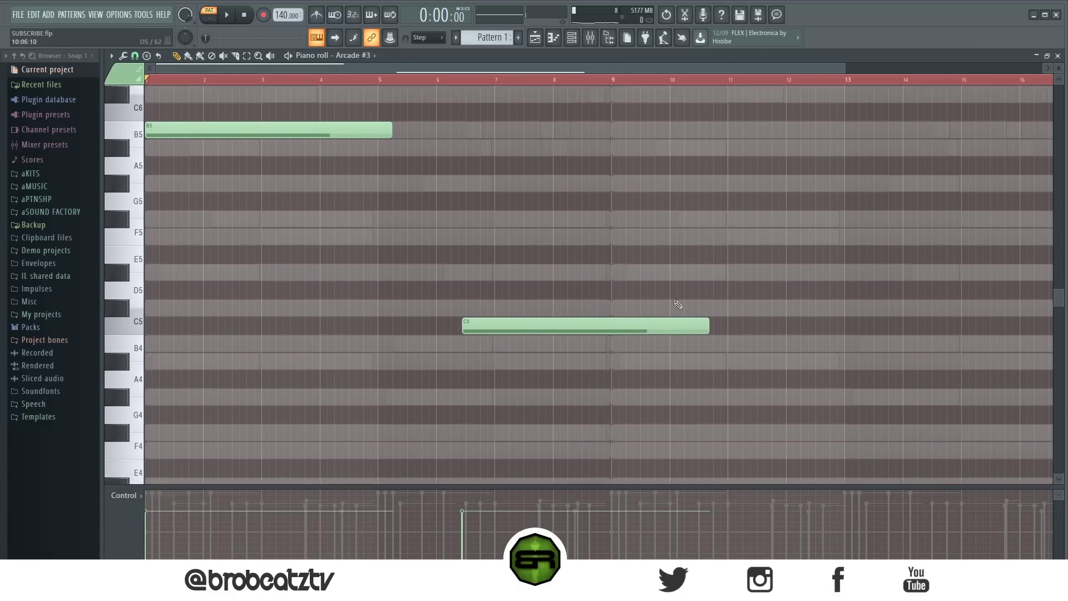
{"action": "scroll", "coordinate": [511, 340], "scroll_direction": "up", "scroll_amount": 1}
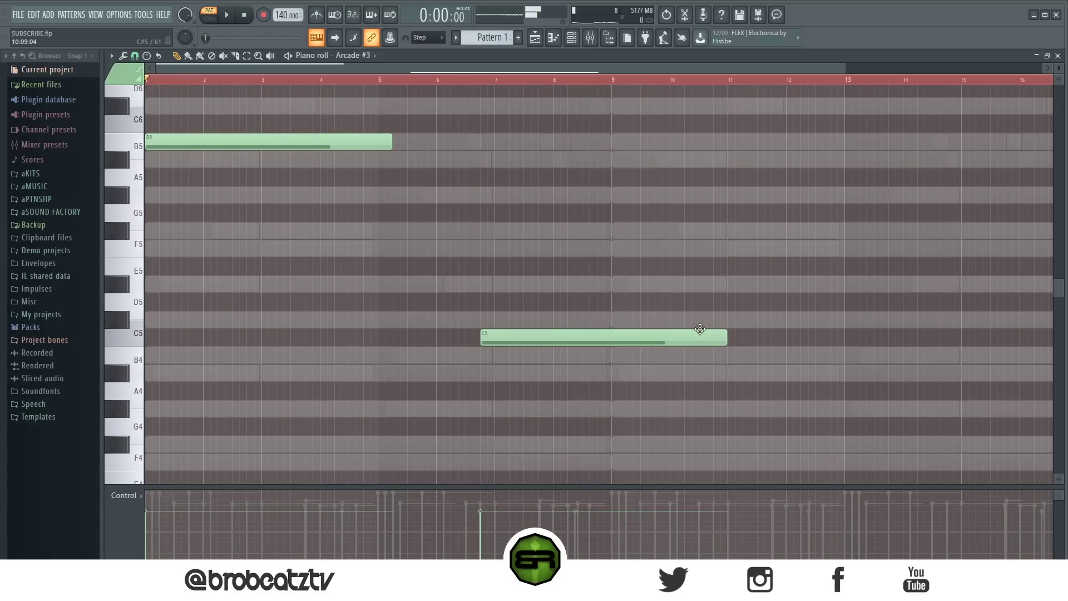
{"action": "left_click_drag", "start_coordinate": [567, 349], "coordinate": [563, 349]}
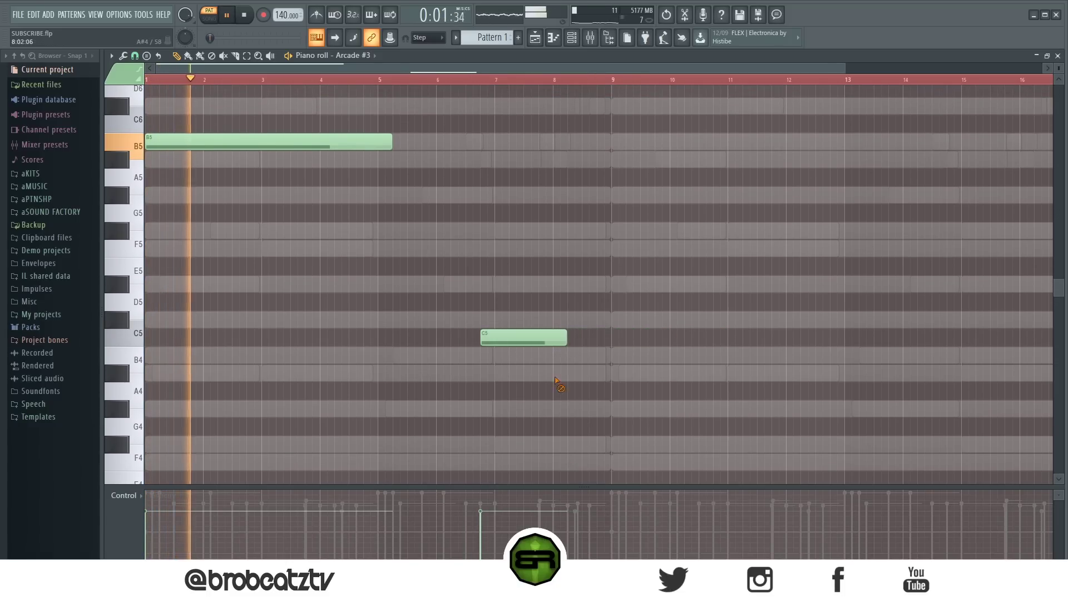
- Place a G5 note starting late in bar 7, trim it to end at bar 9, and play it back
{"action": "left_click_drag", "start_coordinate": [393, 80], "coordinate": [434, 79]}
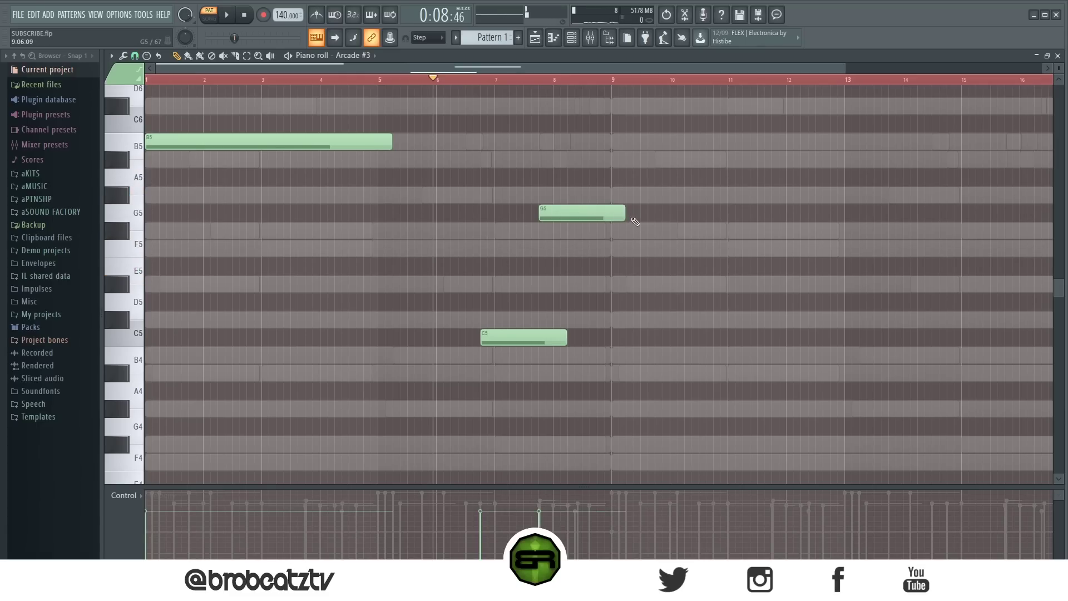
{"action": "key", "text": "space"}
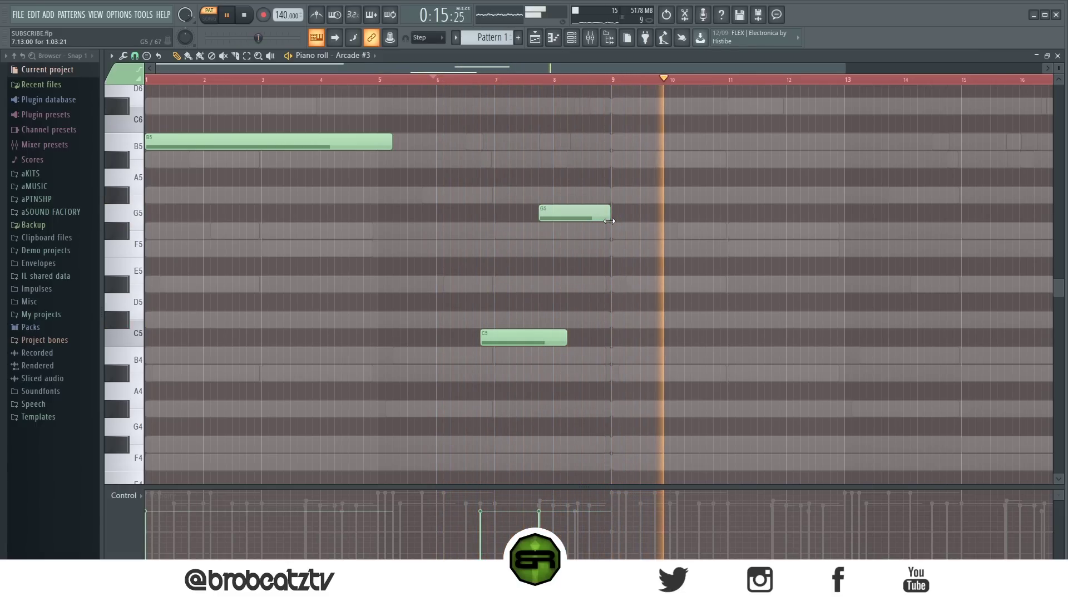
{"action": "key", "text": "space"}
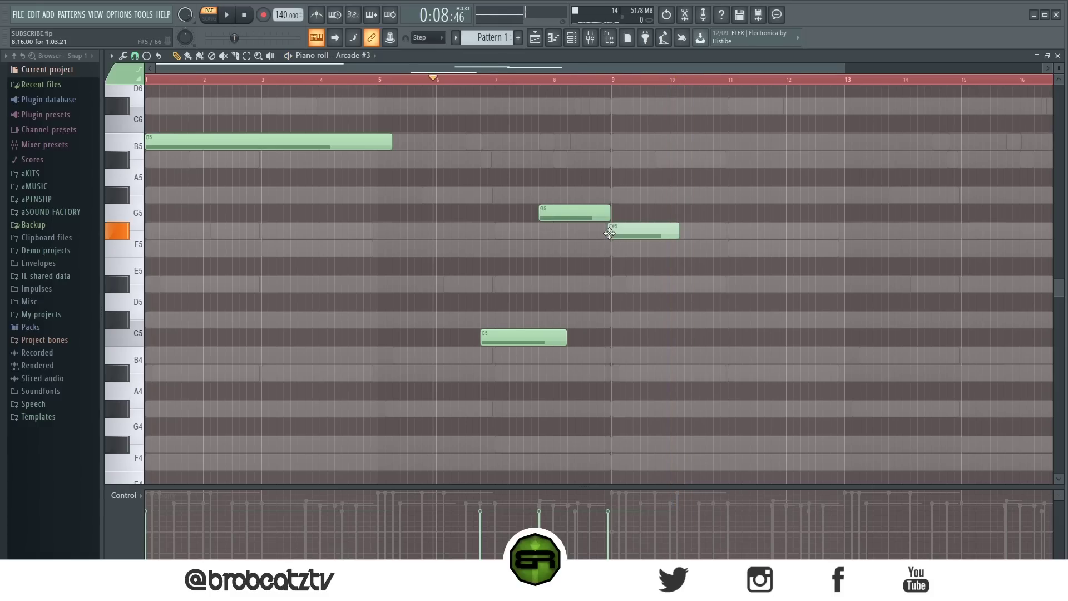
- Place an E5 note at bar 9, shorten it to end just before bar 10, and play it back
{"action": "left_click", "coordinate": [533, 79]}
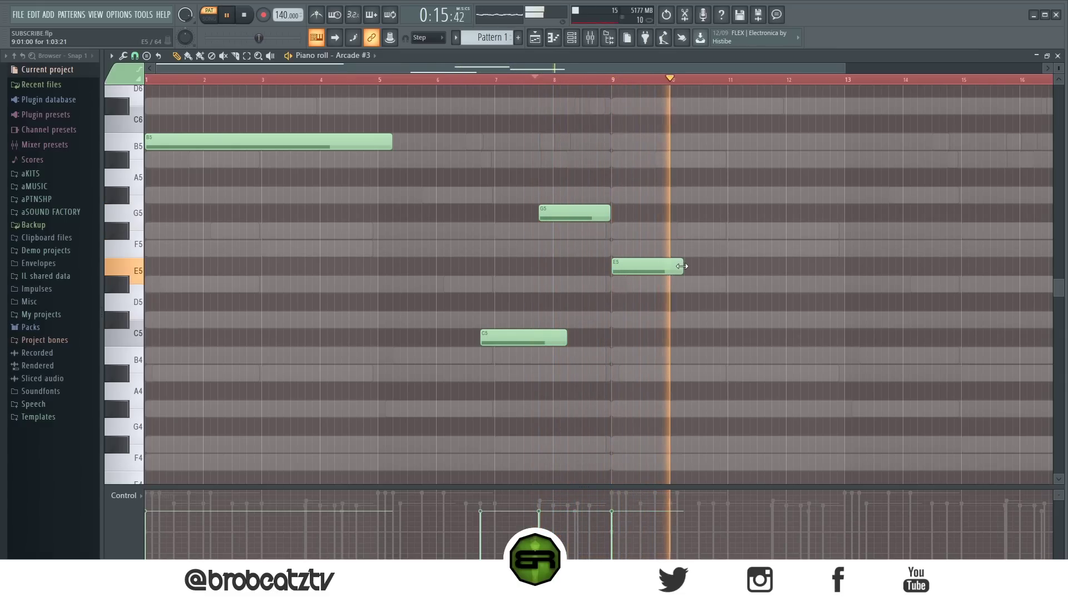
{"action": "left_click_drag", "start_coordinate": [682, 267], "coordinate": [665, 268]}
{"action": "key", "text": "space"}
{"action": "left_click", "coordinate": [613, 84]}
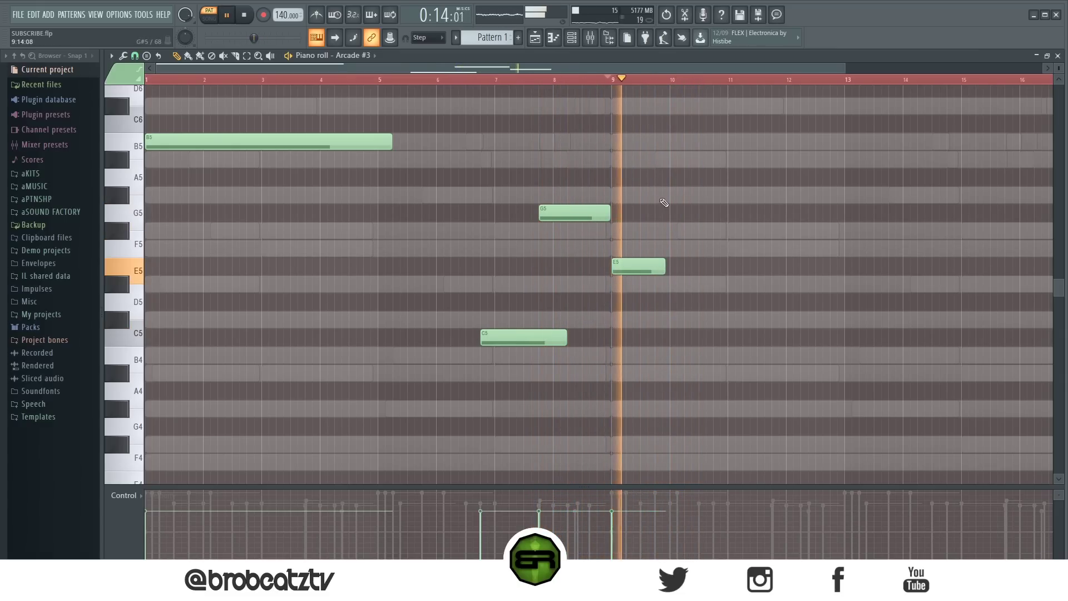
- Place a B4 note starting early in bar 10 and stretch it to bar 13
{"action": "key", "text": "space"}
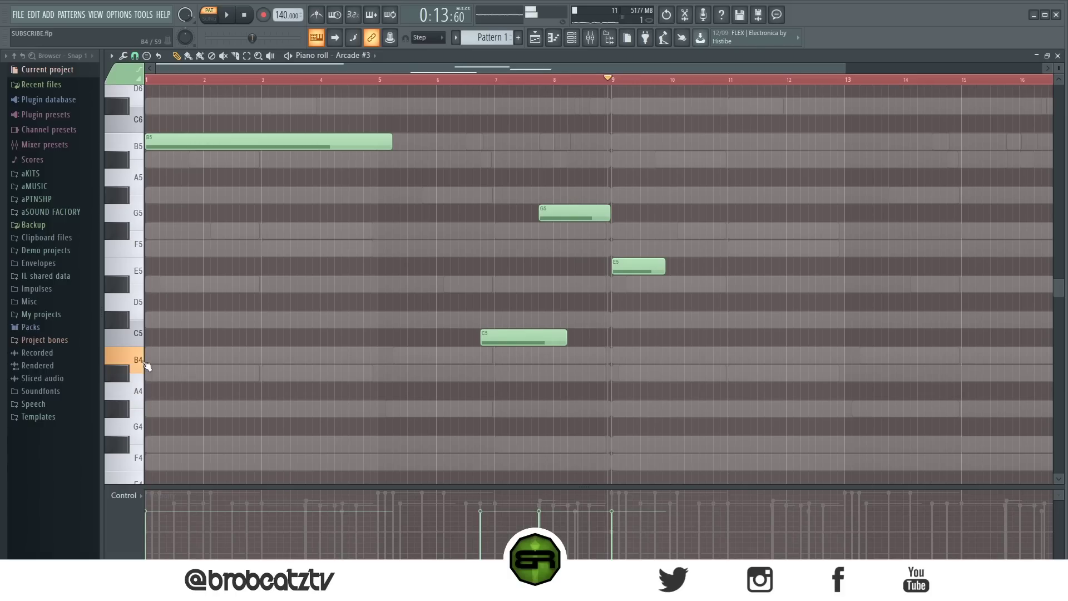
{"action": "key", "text": "space"}
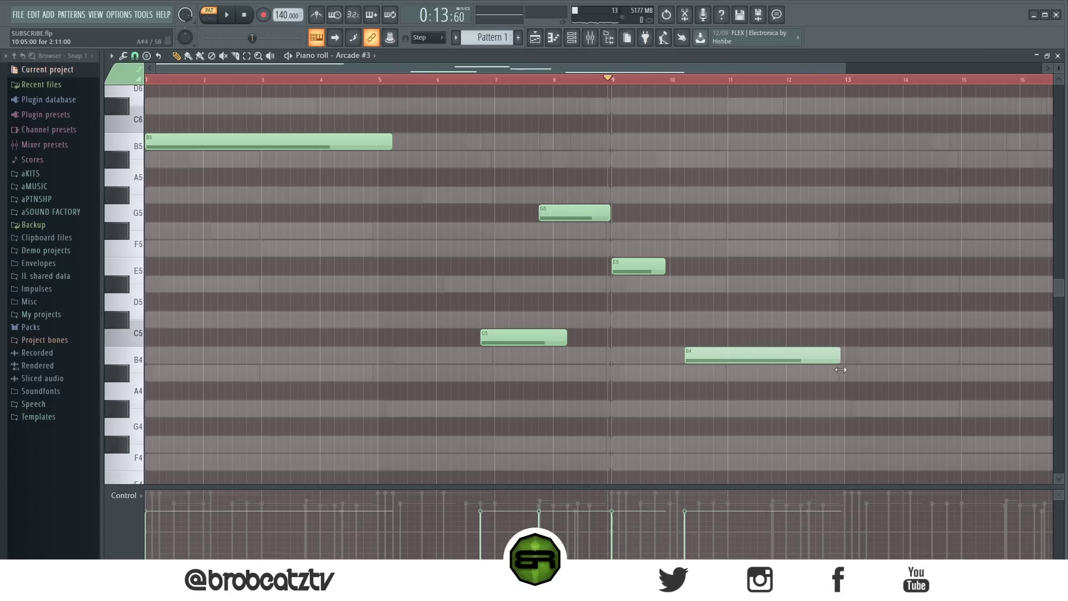
{"action": "key", "text": "space"}
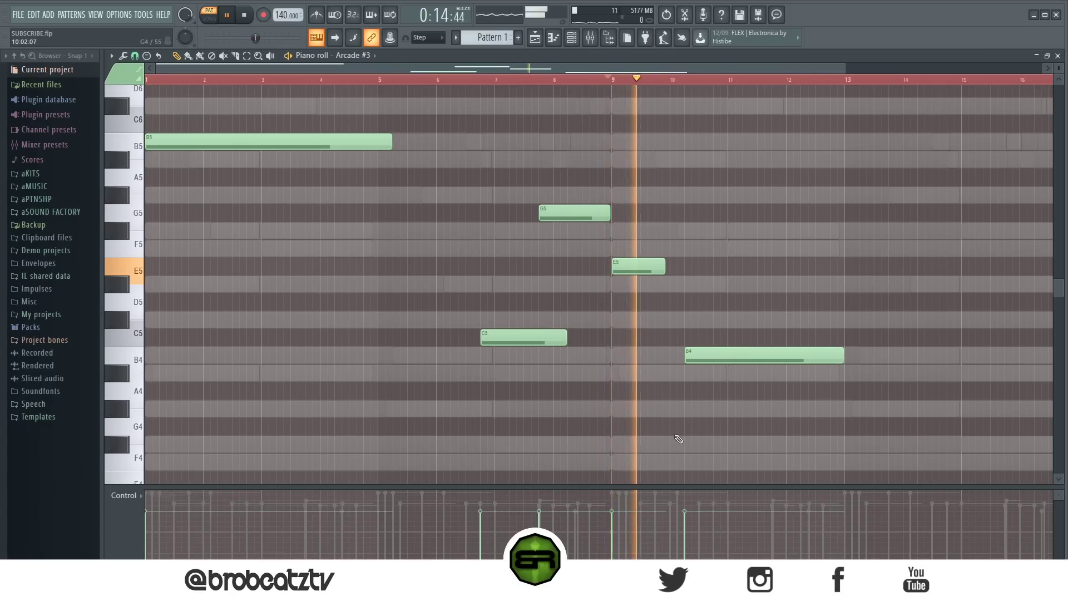
- Add an F4 note from bar 10 to just past bar 12 and a C5 note from late bar 14 through the end of bar 16
{"action": "left_click", "coordinate": [138, 467]}
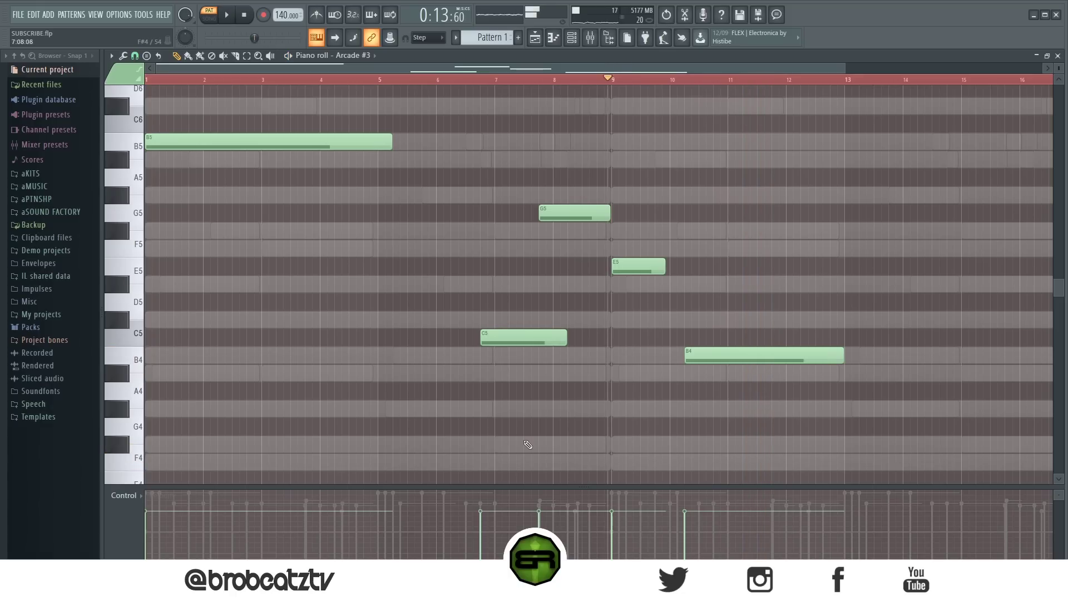
{"action": "key", "text": "space"}
{"action": "key", "text": "space"}
{"action": "left_click", "coordinate": [665, 461]}
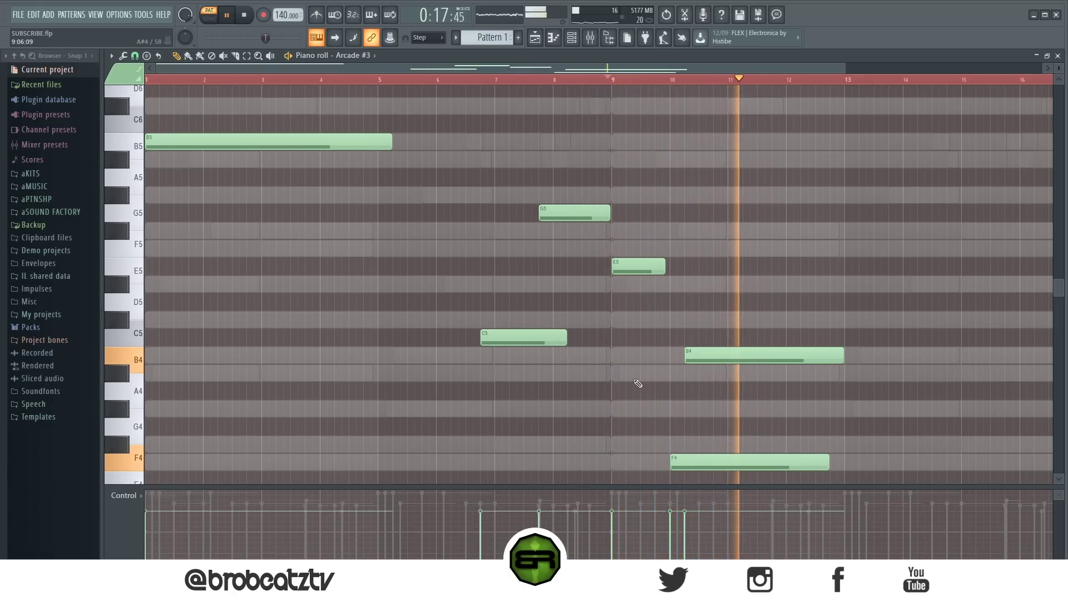
{"action": "left_click_drag", "start_coordinate": [829, 467], "coordinate": [794, 467]}
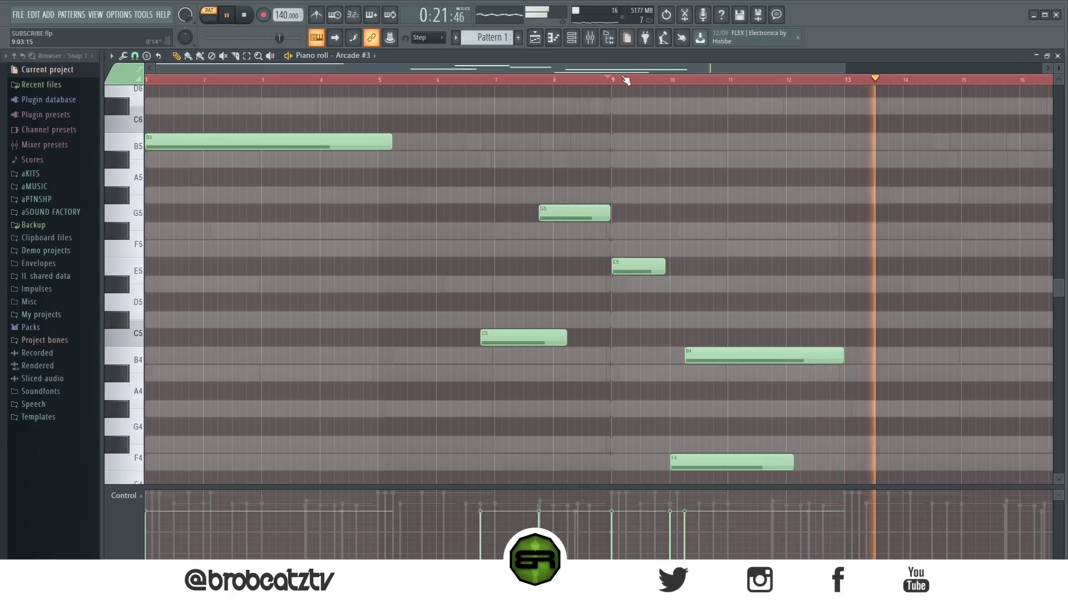
{"action": "scroll", "coordinate": [627, 79], "scroll_direction": "down", "scroll_amount": 2}
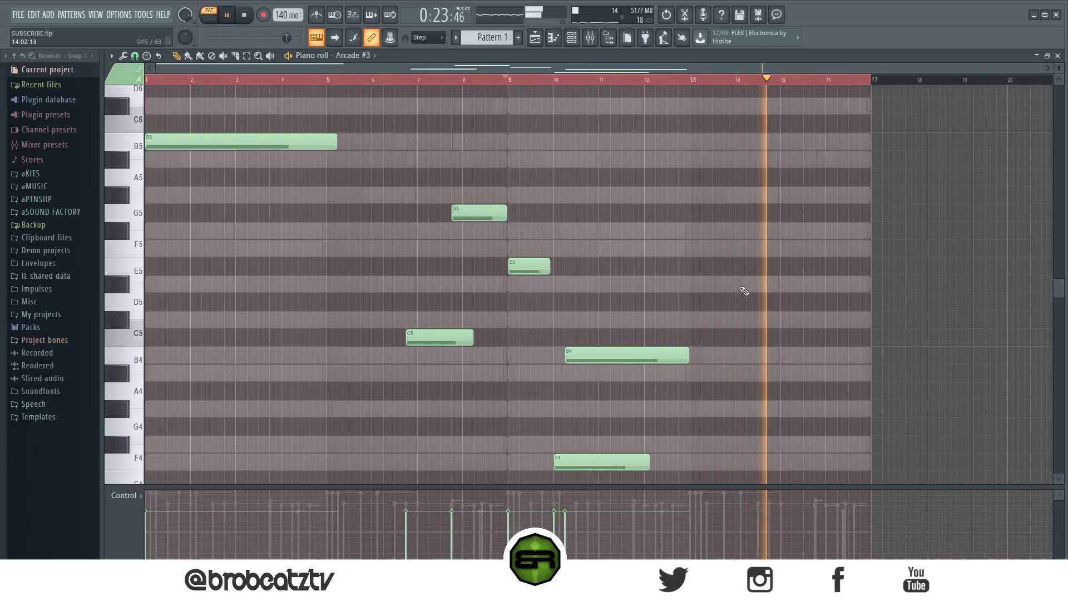
{"action": "key", "text": "space"}
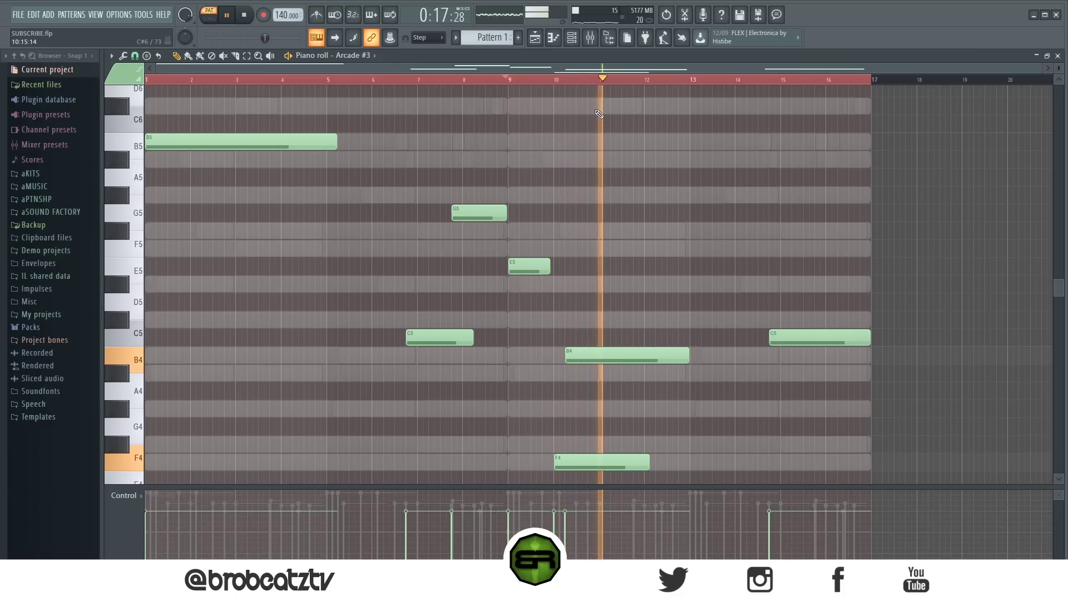
- Review the EQ curves on mixer inserts 1 to 4 and the grain controls of Portal's Chatterbox preset on insert 4
{"action": "left_click", "coordinate": [591, 42]}
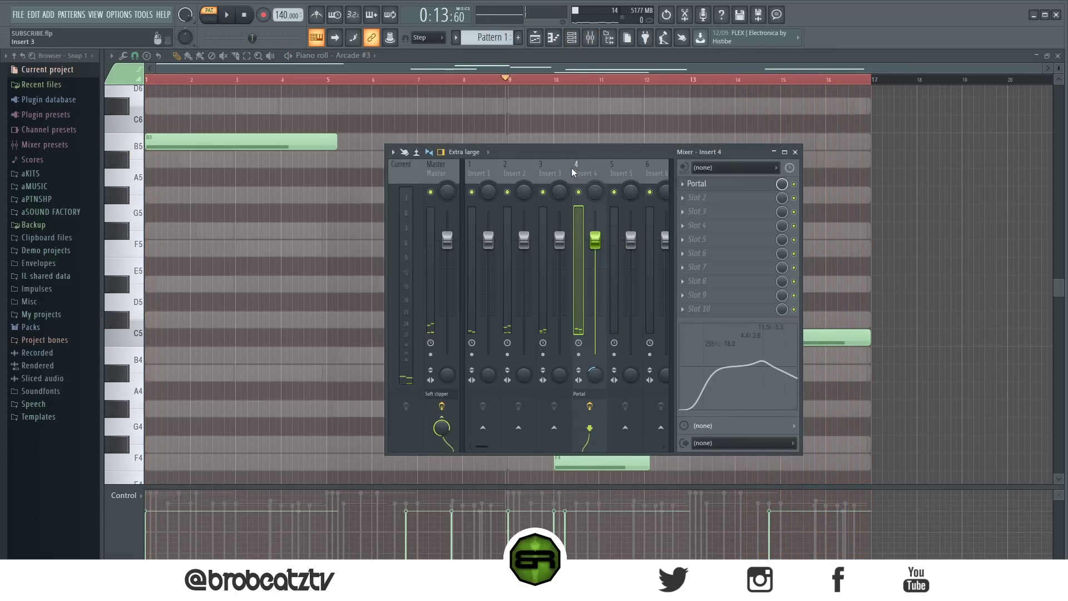
{"action": "left_click", "coordinate": [468, 167]}
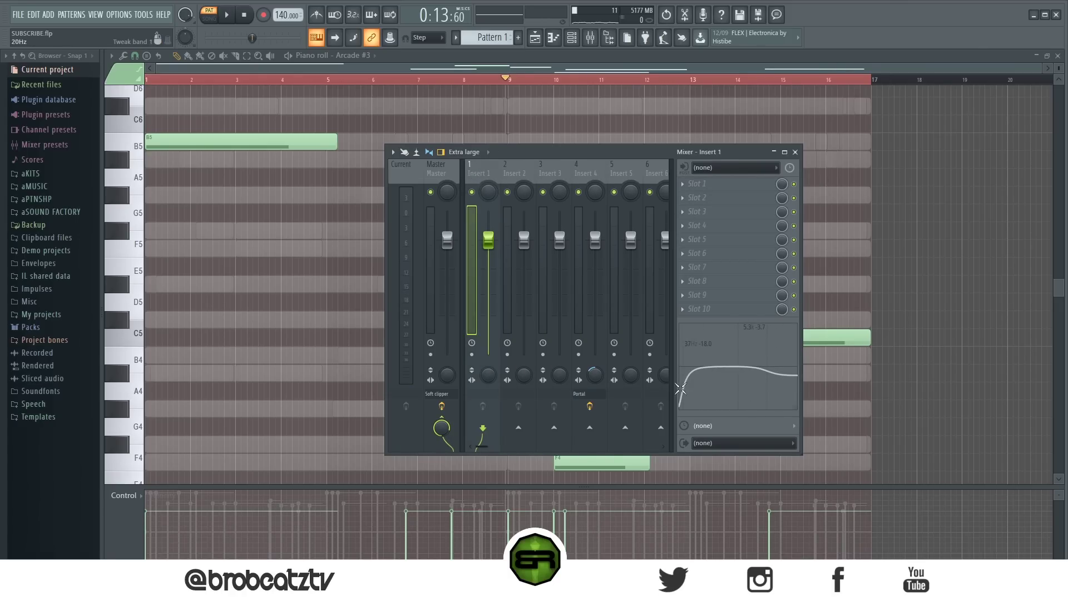
{"action": "left_click", "coordinate": [532, 199]}
{"action": "left_click", "coordinate": [560, 178]}
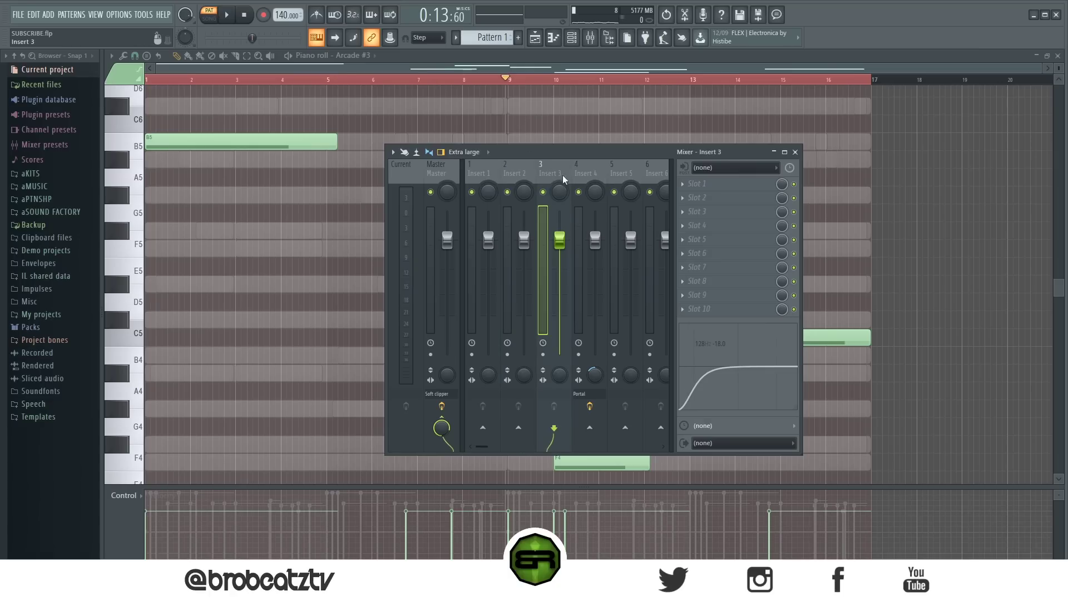
{"action": "left_click", "coordinate": [515, 176]}
{"action": "left_click_drag", "start_coordinate": [500, 175], "coordinate": [577, 176]}
{"action": "left_click", "coordinate": [700, 184]}
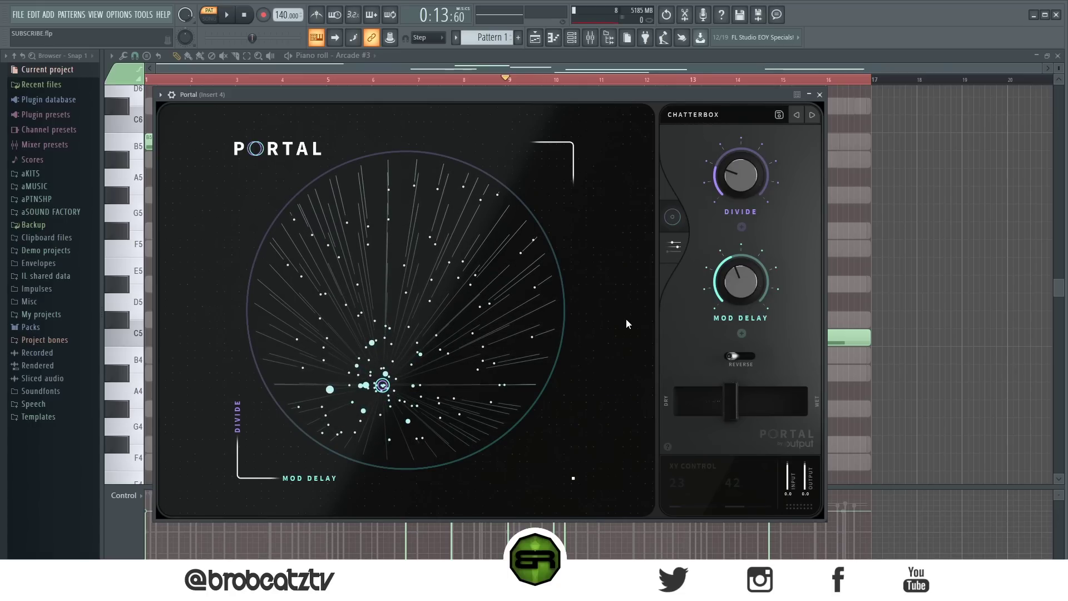
{"action": "left_click", "coordinate": [674, 245]}
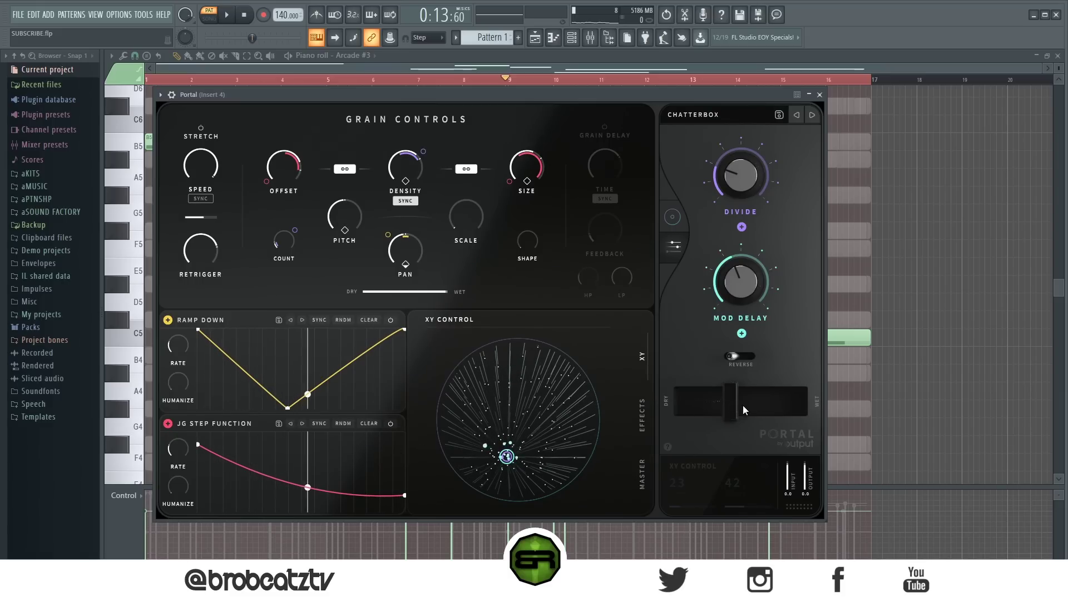
{"action": "left_click", "coordinate": [820, 95]}
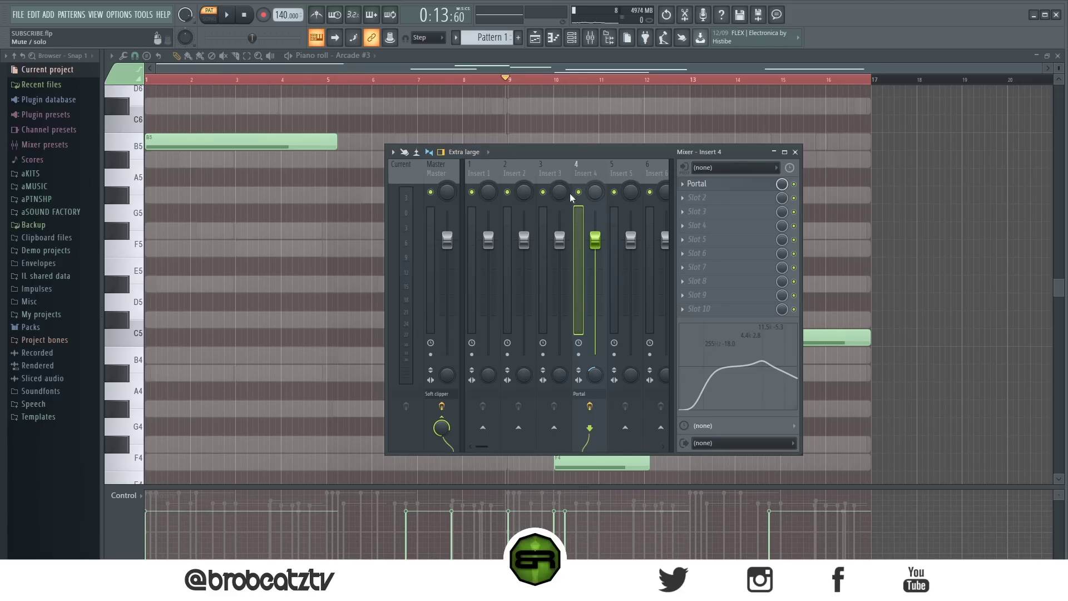
- Mute insert 4, start playback, and lower insert 1's volume to -2.5 dB
{"action": "left_click", "coordinate": [498, 183]}
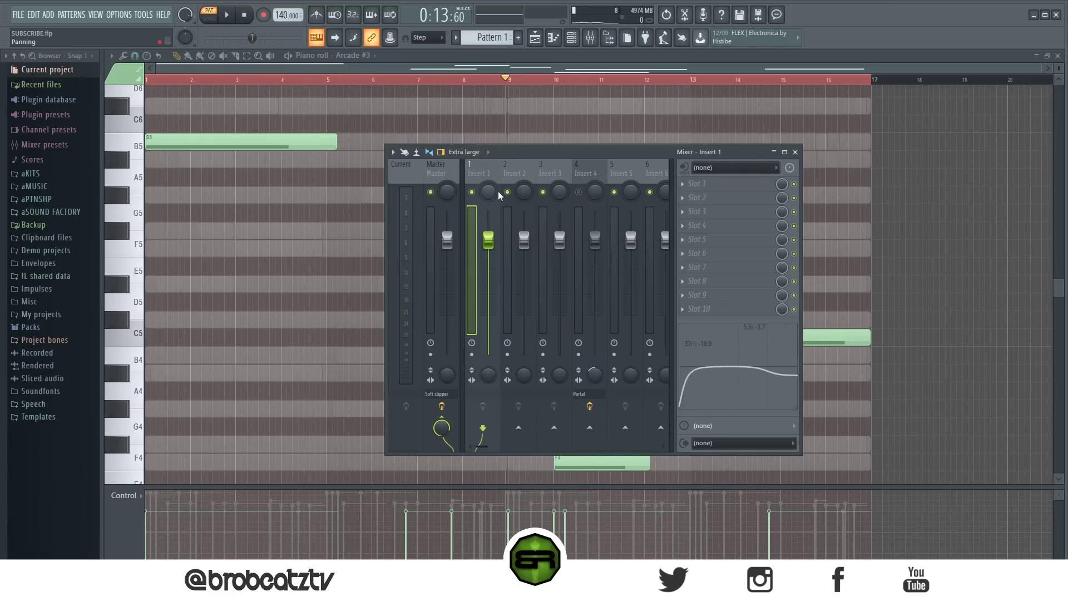
{"action": "key", "text": "space"}
{"action": "left_click_drag", "start_coordinate": [488, 239], "coordinate": [488, 253]}
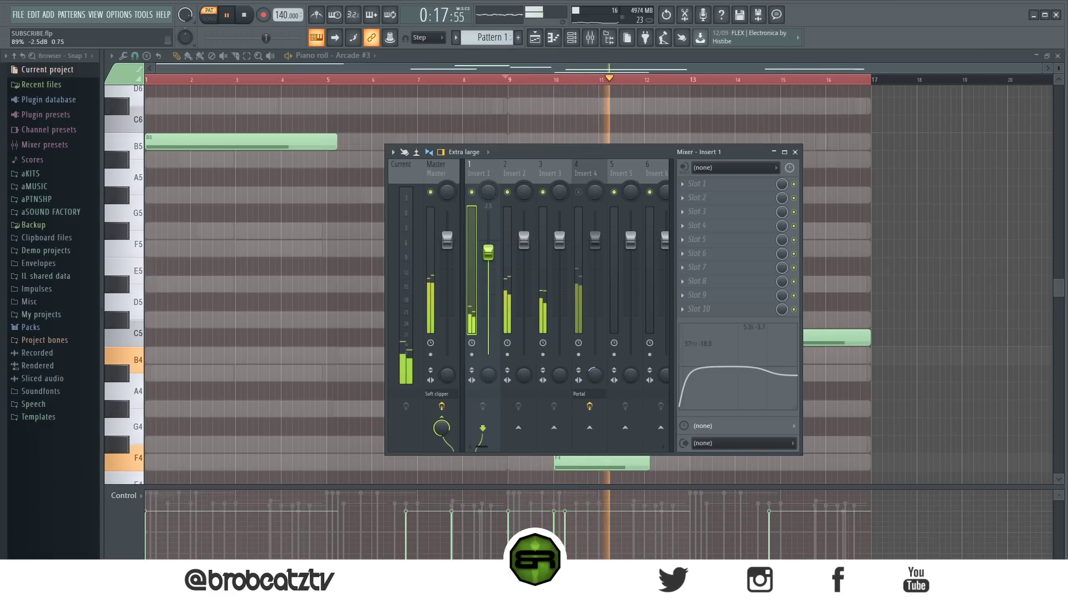
- Pan insert 1 slightly left and inserts 2 and 3 to the right
{"action": "left_click_drag", "start_coordinate": [489, 192], "coordinate": [489, 225]}
{"action": "left_click_drag", "start_coordinate": [522, 191], "coordinate": [489, 181]}
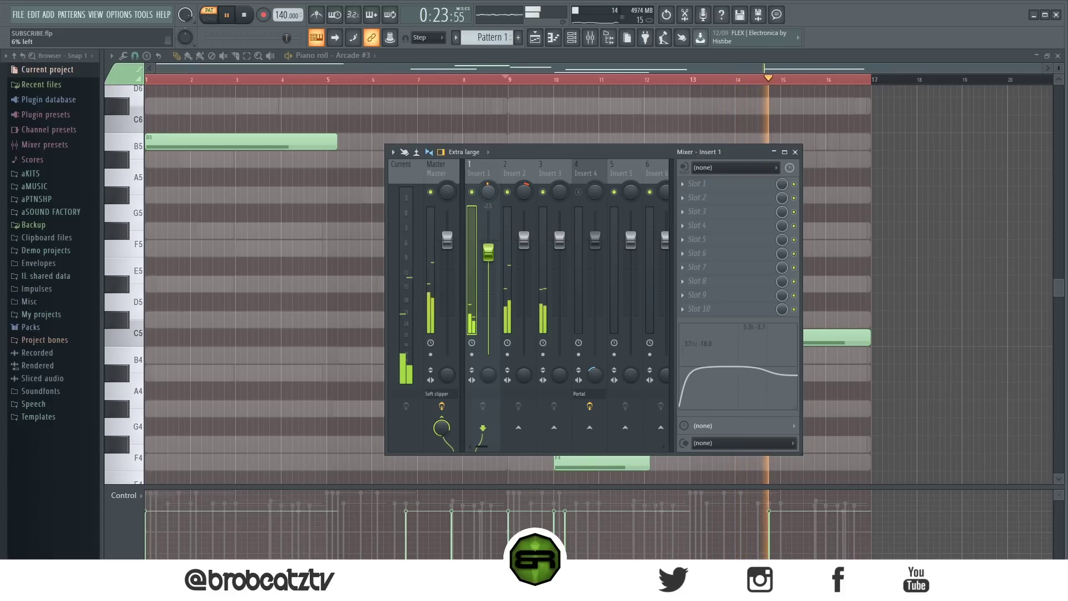
{"action": "left_click_drag", "start_coordinate": [560, 192], "coordinate": [560, 186]}
- Lower insert 3 to about -9.9 dB, and with insert 4 unmuted and panned slightly left, set its volume to about -10.7 dB
{"action": "left_click_drag", "start_coordinate": [560, 239], "coordinate": [560, 281]}
{"action": "left_click_drag", "start_coordinate": [595, 240], "coordinate": [595, 298]}
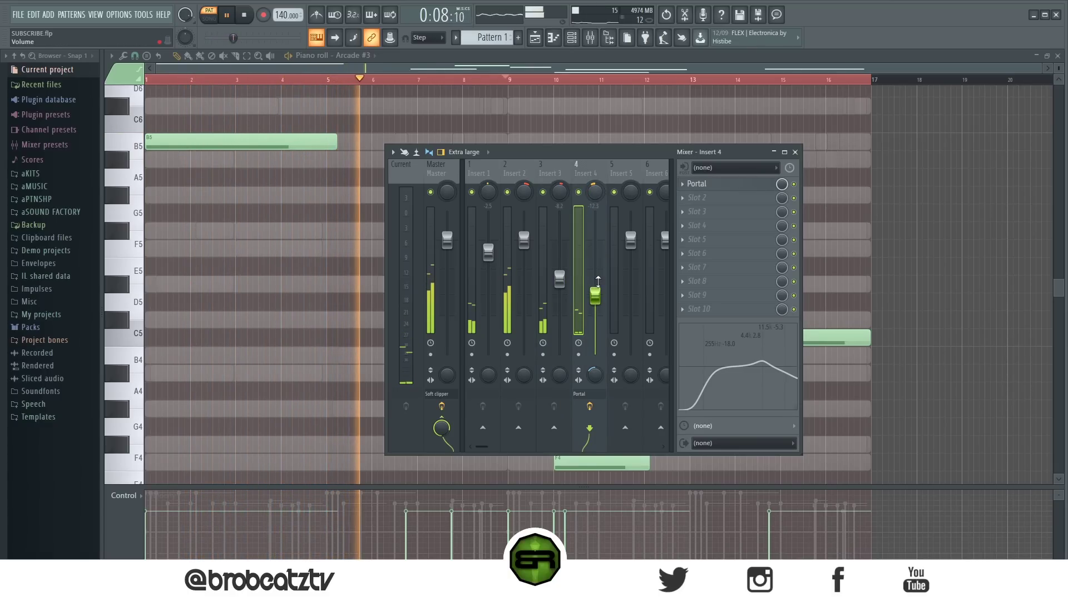
{"action": "left_click_drag", "start_coordinate": [597, 294], "coordinate": [597, 290]}
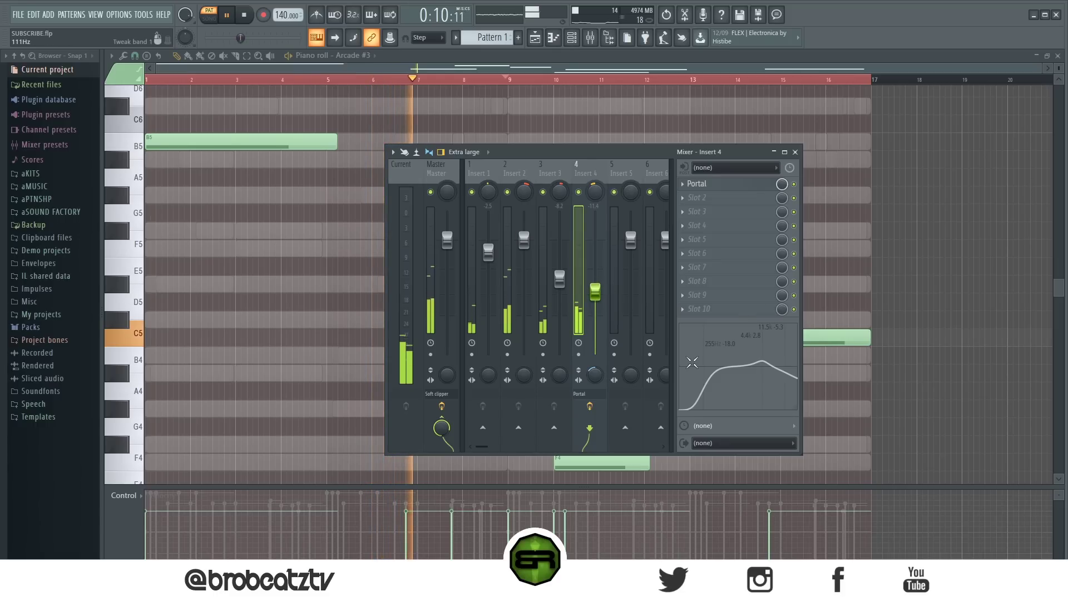
{"action": "left_click_drag", "start_coordinate": [595, 291], "coordinate": [595, 289]}
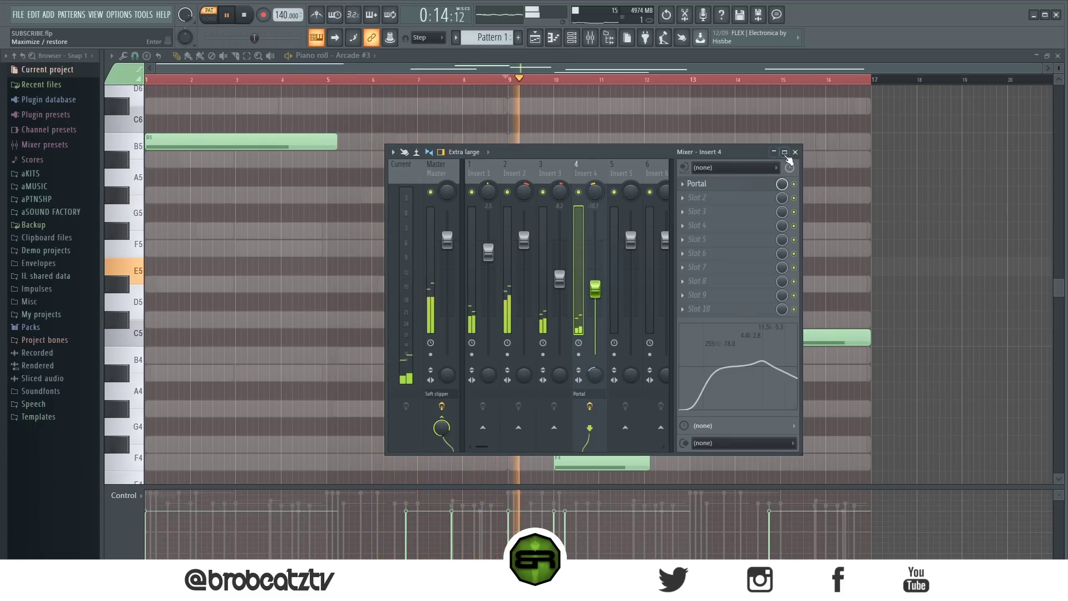
{"action": "left_click", "coordinate": [795, 152]}
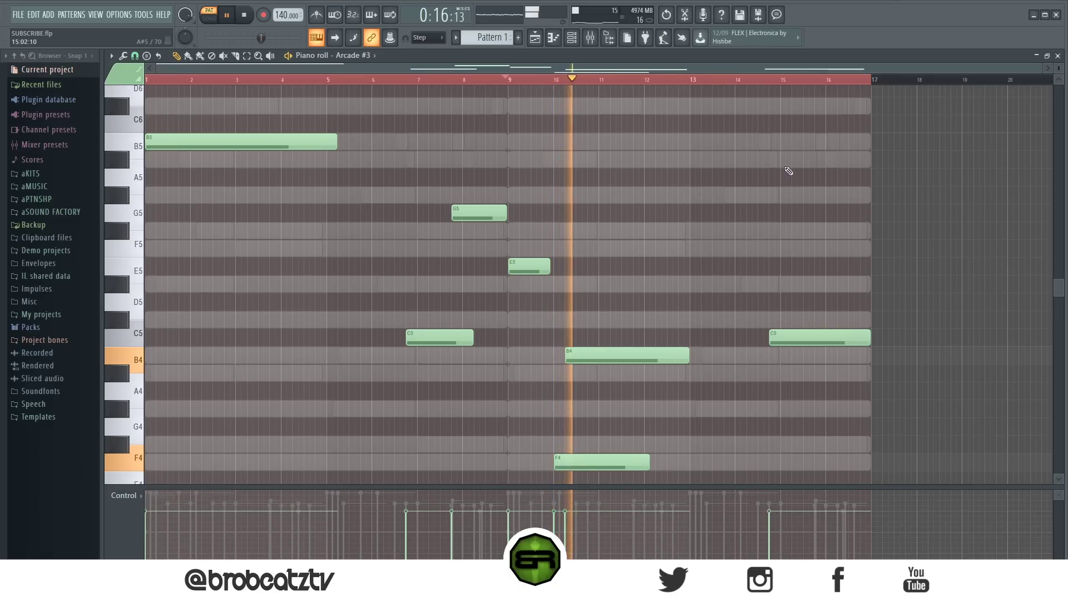
{"action": "key", "text": "F9"}
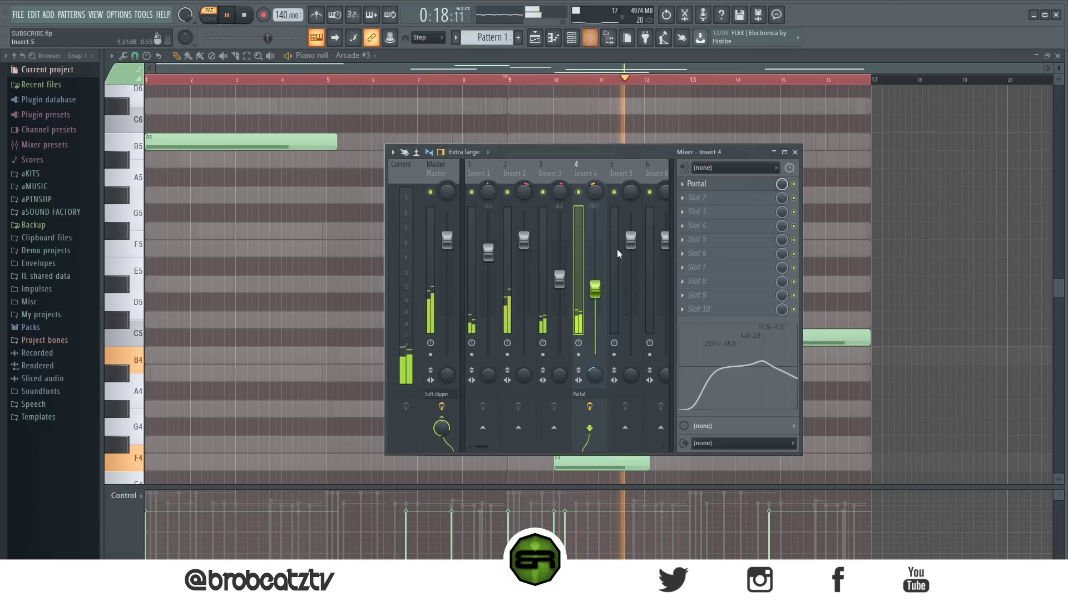
{"action": "left_click_drag", "start_coordinate": [560, 279], "coordinate": [560, 286]}
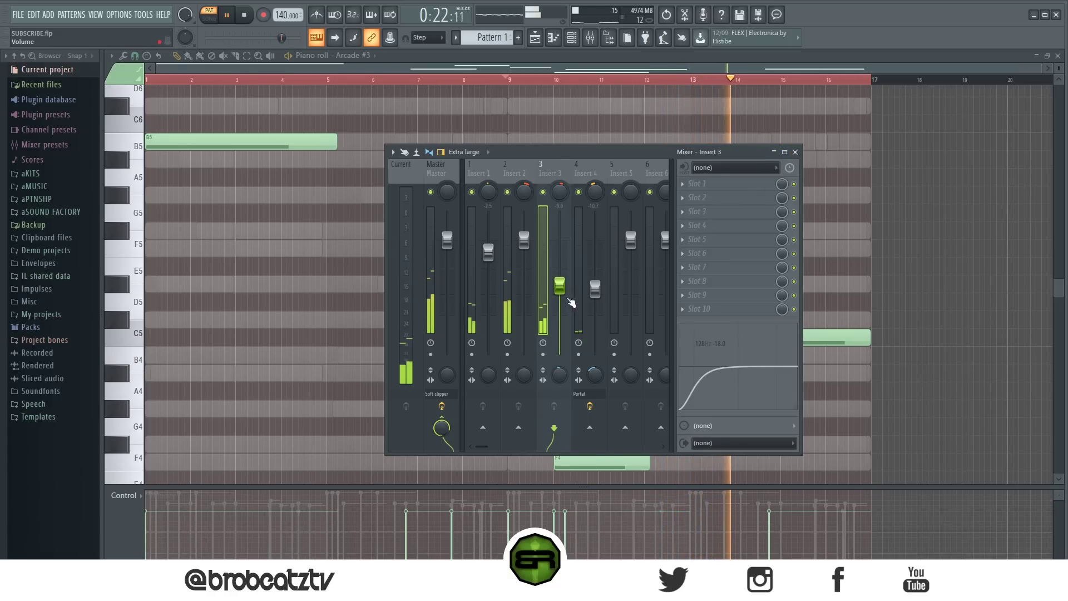
- Raise insert 3's volume to about -9.4 dB and stop playback
{"action": "left_click_drag", "start_coordinate": [560, 290], "coordinate": [559, 287]}
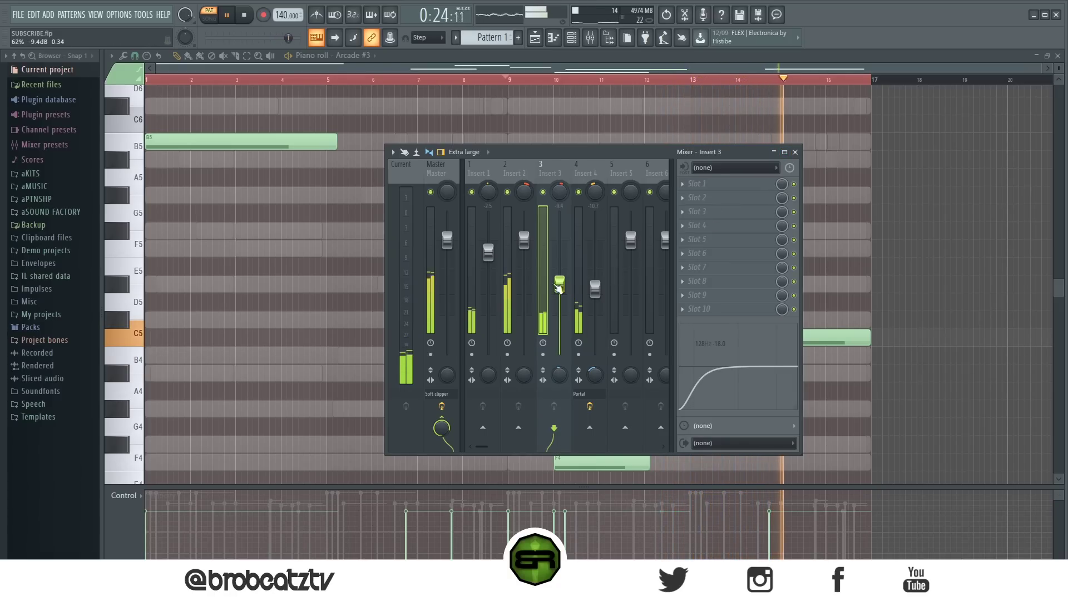
{"action": "key", "text": "space"}
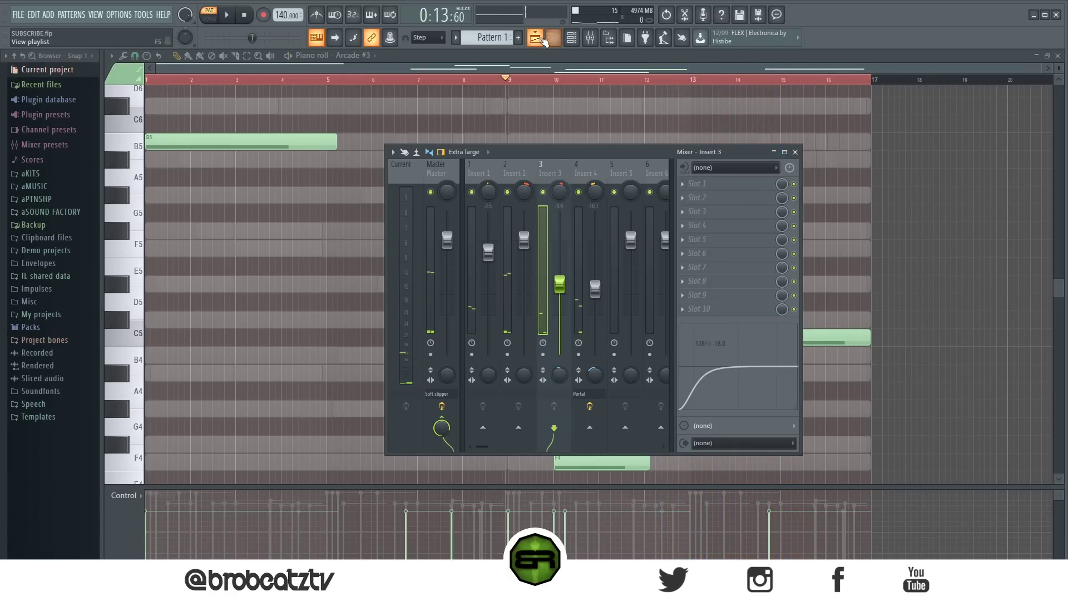
- Open the 808 channel's piano roll
{"action": "left_click", "coordinate": [537, 39]}
{"action": "left_click", "coordinate": [572, 37]}
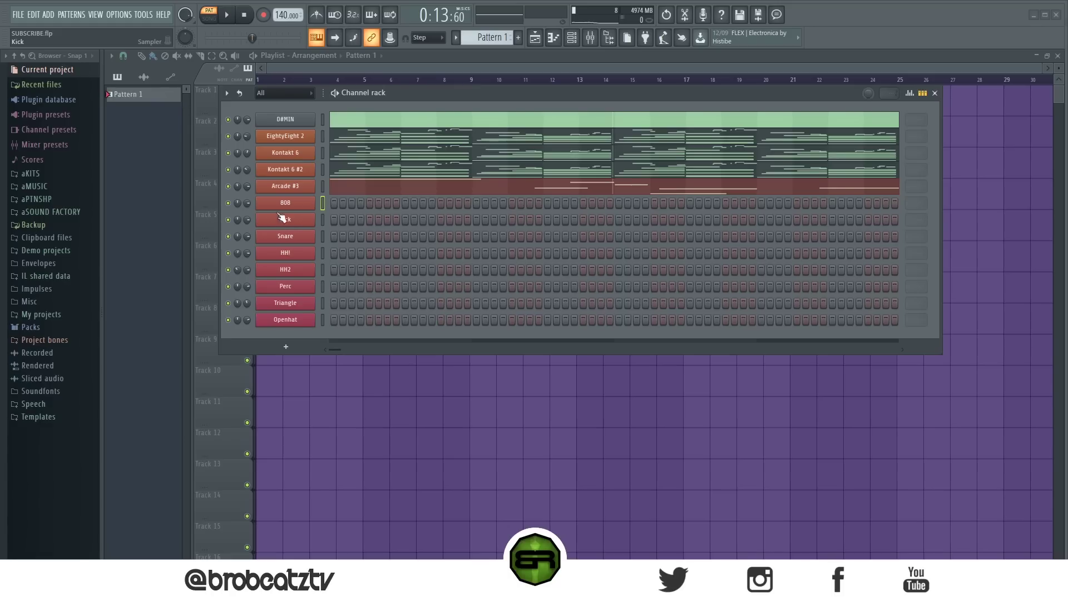
{"action": "right_click", "coordinate": [308, 202]}
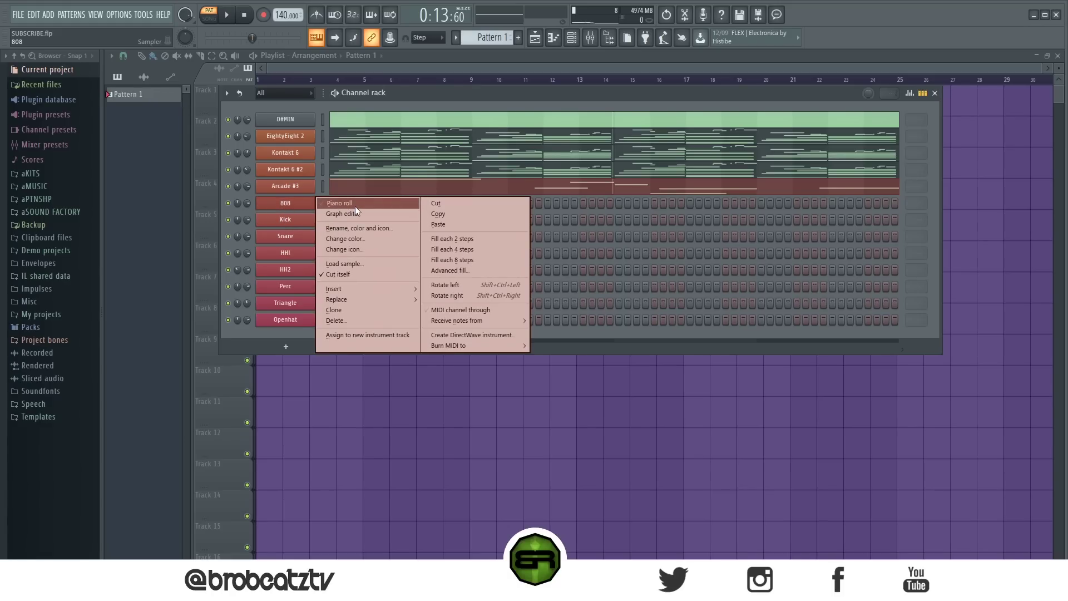
{"action": "left_click", "coordinate": [355, 205]}
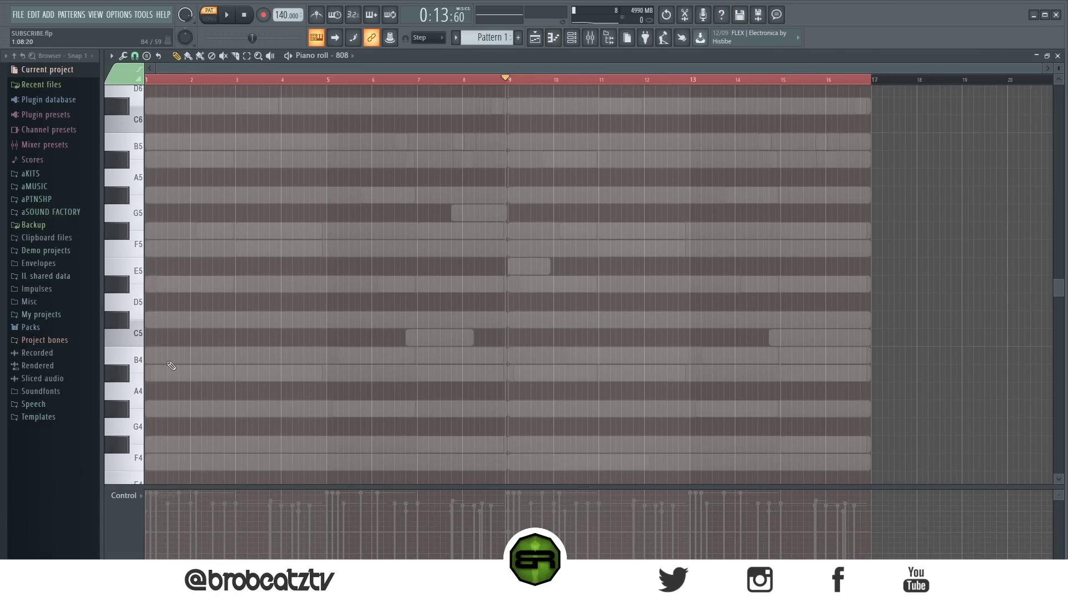
{"action": "scroll", "coordinate": [172, 365], "scroll_direction": "down", "scroll_amount": 2}
{"action": "scroll", "coordinate": [167, 356], "scroll_direction": "up", "scroll_amount": 3}
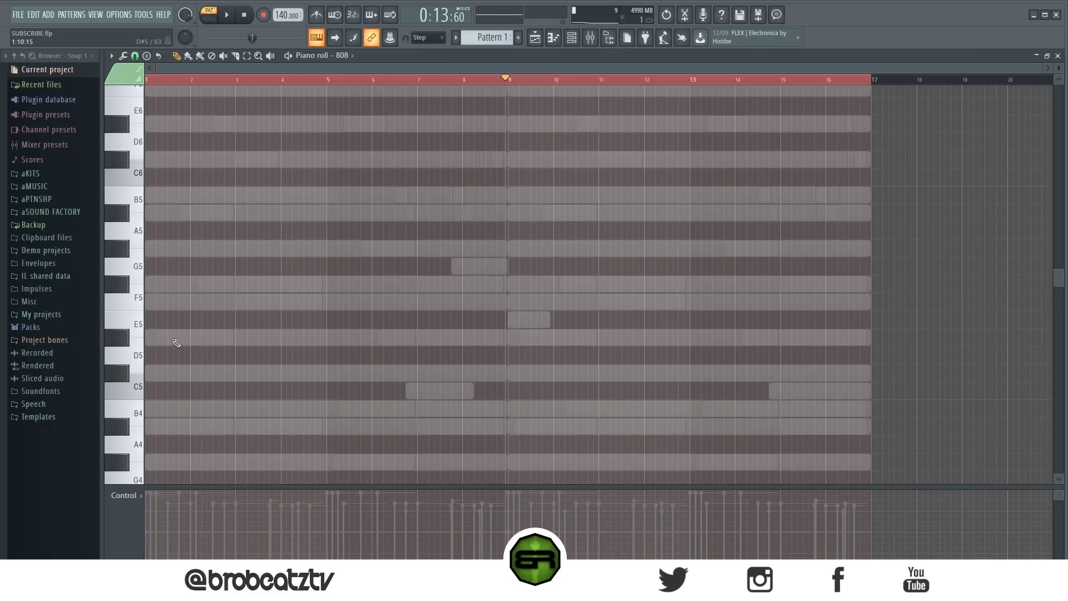
- Place a short D#5 note at the start of bar 1 in the 808 piano roll
{"action": "left_click", "coordinate": [571, 38]}
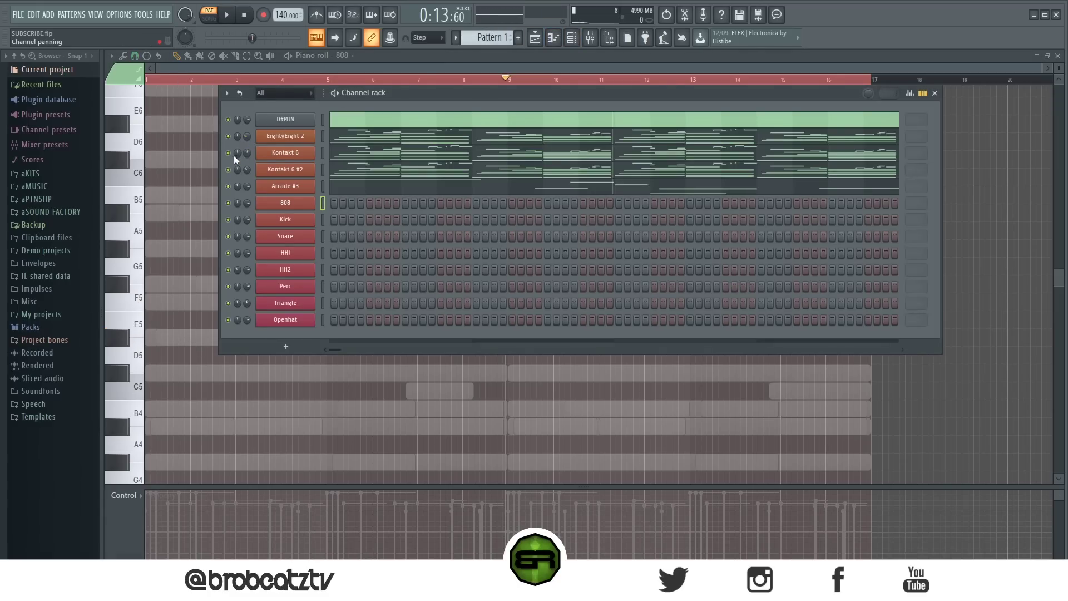
{"action": "key", "text": "F6"}
{"action": "left_click", "coordinate": [163, 340]}
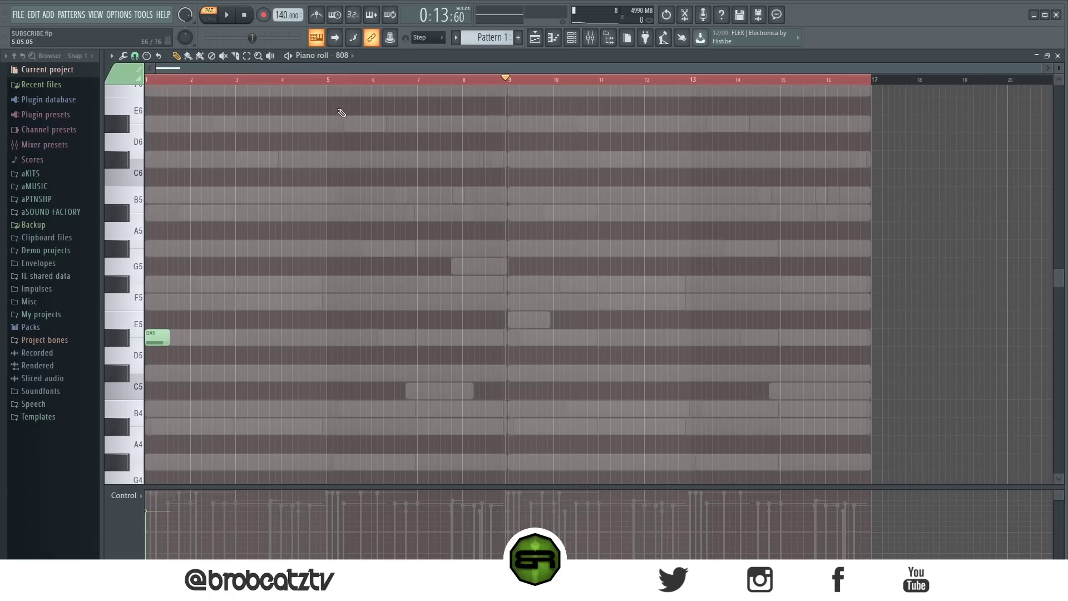
{"action": "scroll", "coordinate": [323, 81], "scroll_direction": "up", "scroll_amount": 3}
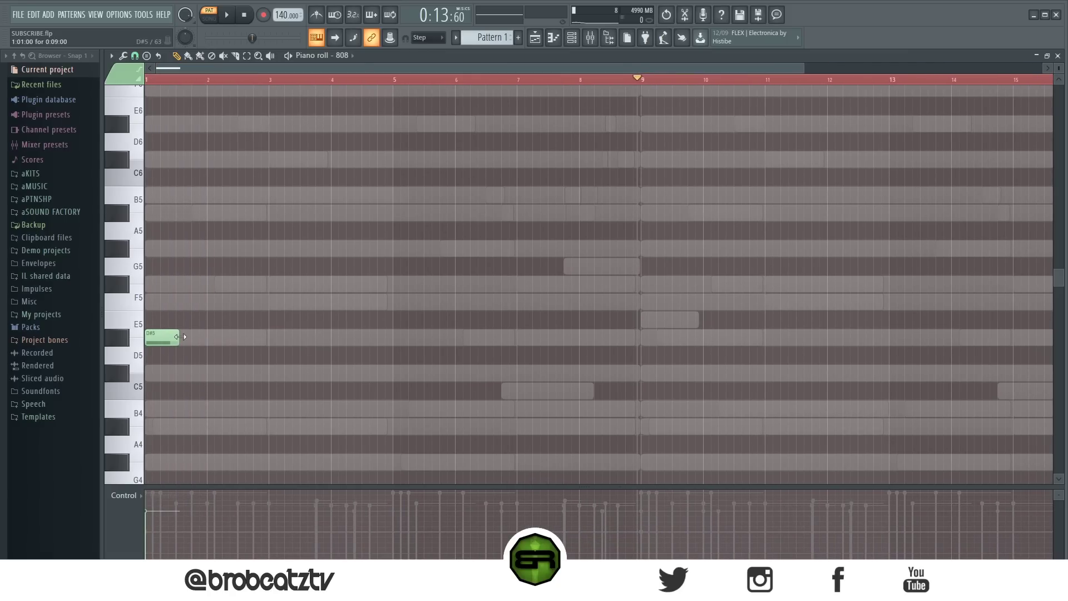
- Preview the first 808 note, then mute the D#MIN, EightyEight 2, Kontakt 6 #2 and Arcade #3 channels
{"action": "key", "text": "space"}
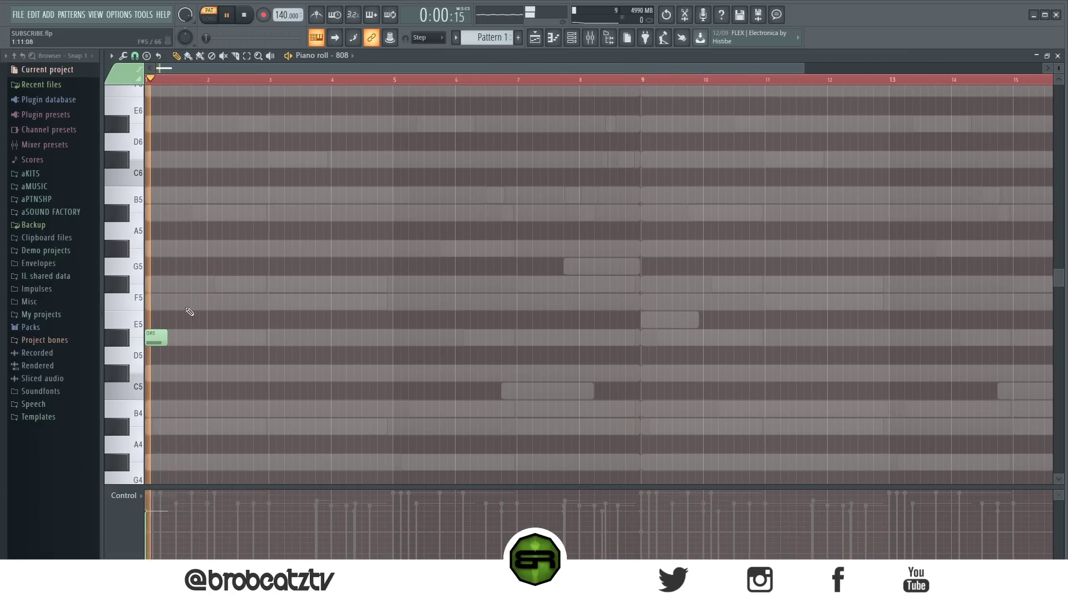
{"action": "key", "text": "space"}
{"action": "left_click", "coordinate": [572, 38]}
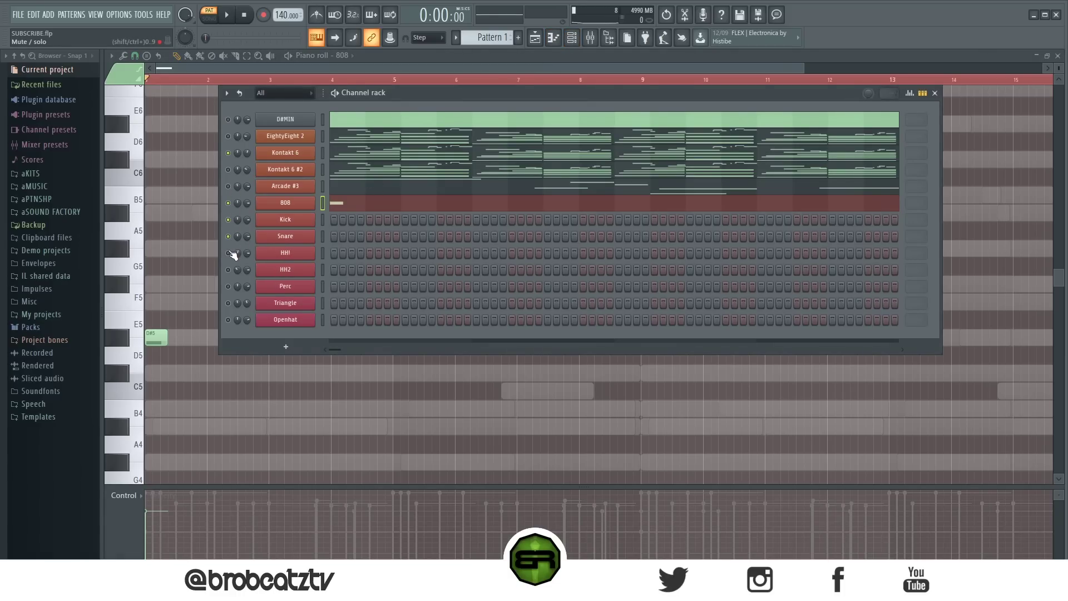
{"action": "key", "text": "F6"}
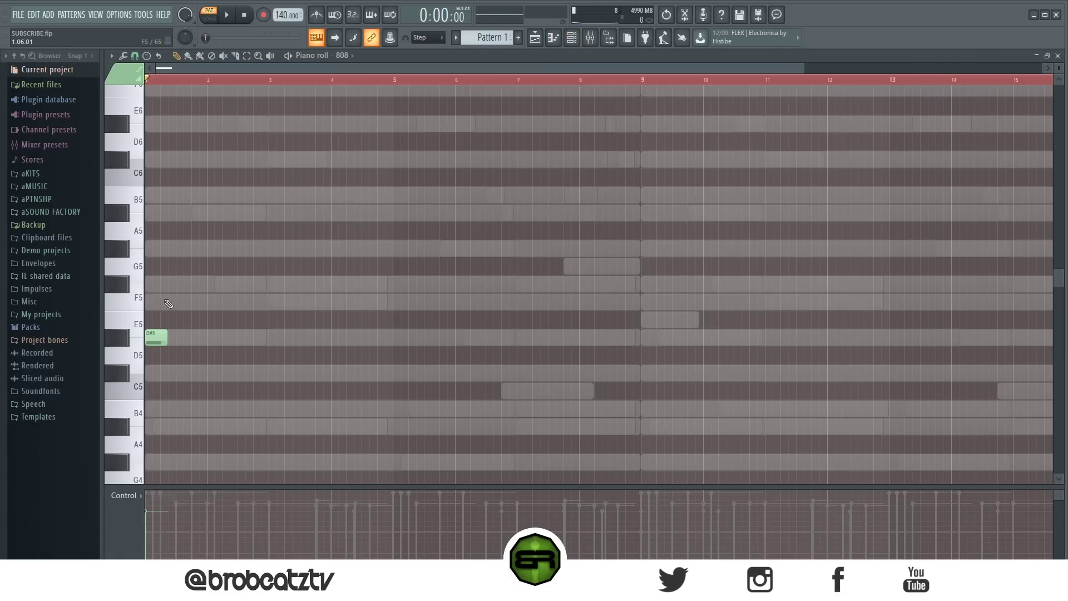
- Add a second D#5 note directly after the first and copy the pair into bar 2
{"action": "key", "text": "space"}
{"action": "left_click", "coordinate": [170, 338]}
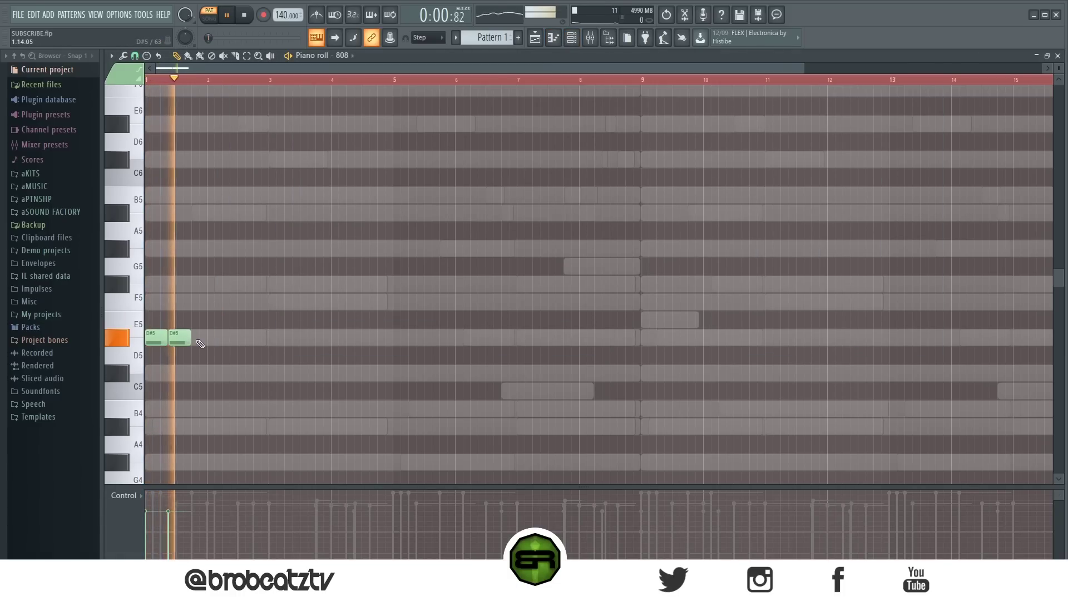
{"action": "key", "text": "space"}
{"action": "left_click_drag", "start_coordinate": [151, 344], "coordinate": [249, 347]}
{"action": "key", "text": "space"}
{"action": "left_click", "coordinate": [262, 393]}
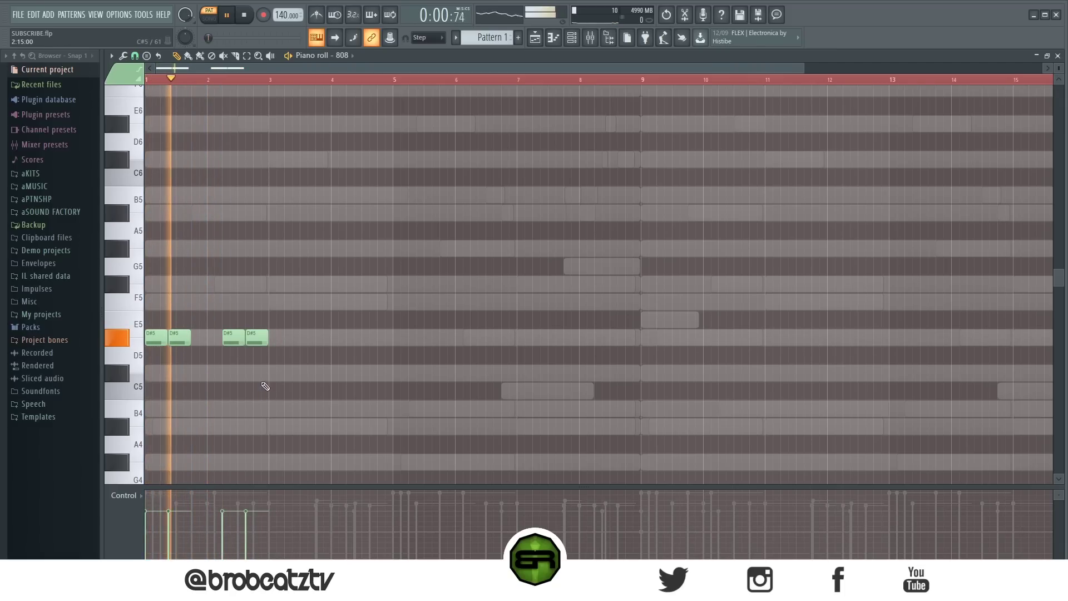
- Shorten the last D#5 note in bar 2 and add a D#6 note right after it
{"action": "left_click_drag", "start_coordinate": [267, 341], "coordinate": [260, 340]}
{"action": "left_click", "coordinate": [266, 339]}
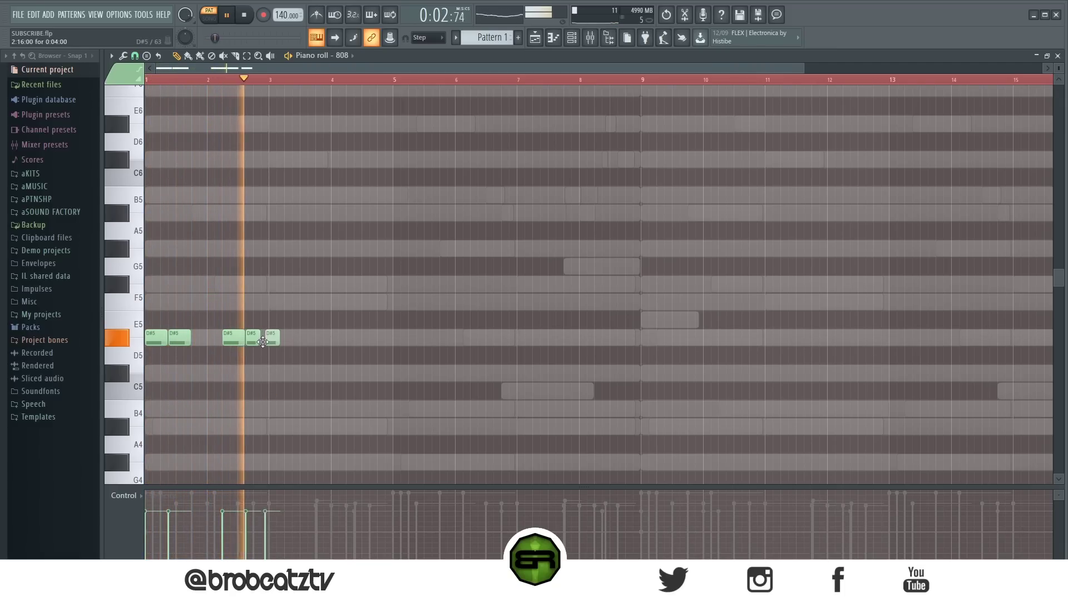
{"action": "key", "text": "space"}
{"action": "key", "text": "space"}
{"action": "key", "text": "ctrl+Up"}
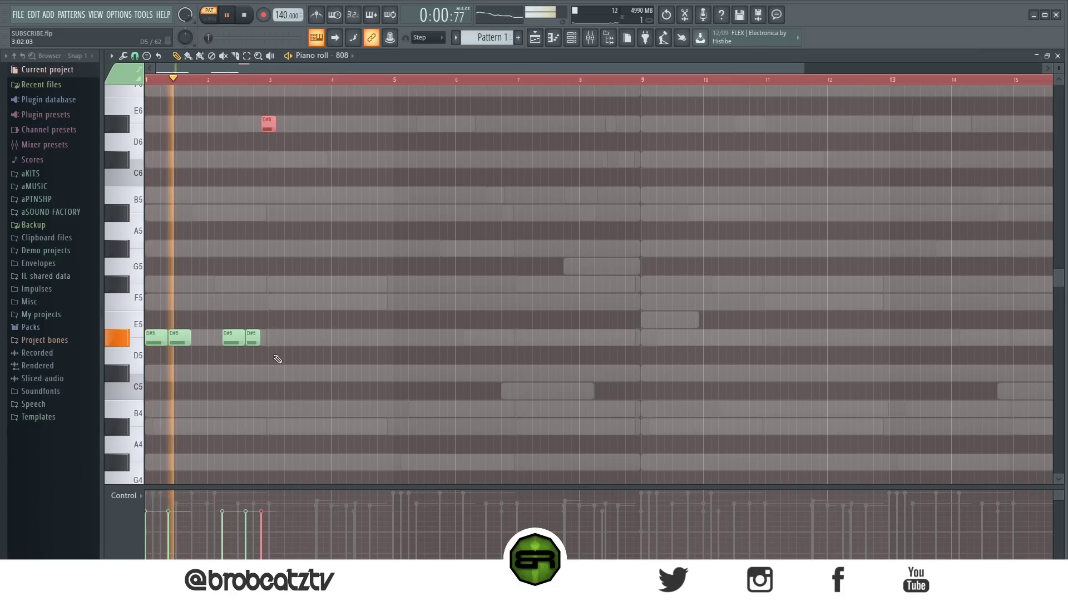
- Raise the velocity of all 808 notes slightly and replace the D#6 note with a shorter one
{"action": "key", "text": "ctrl+a"}
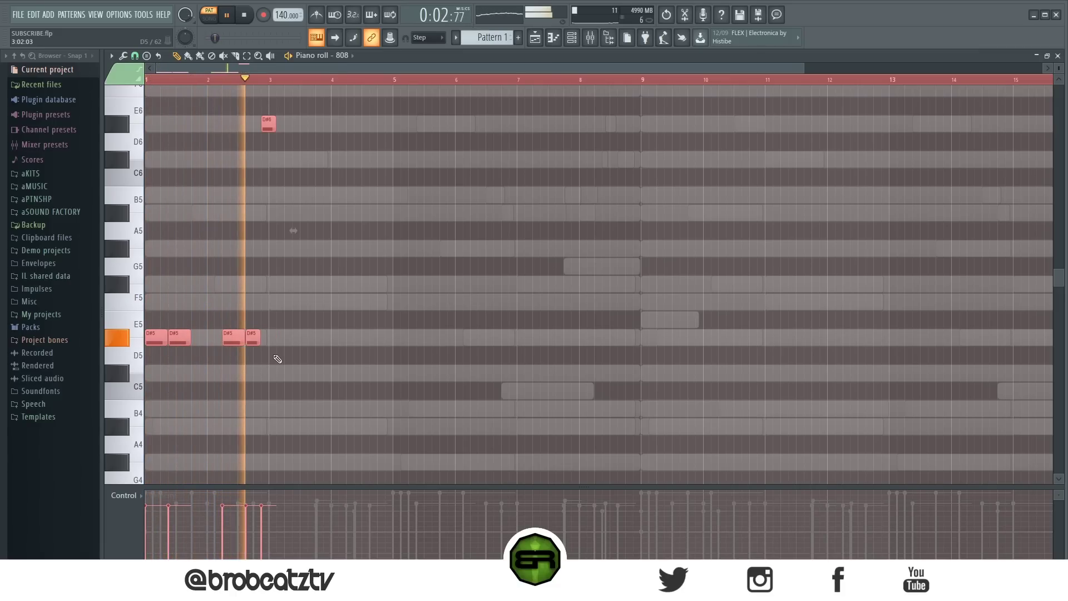
{"action": "right_click", "coordinate": [270, 130]}
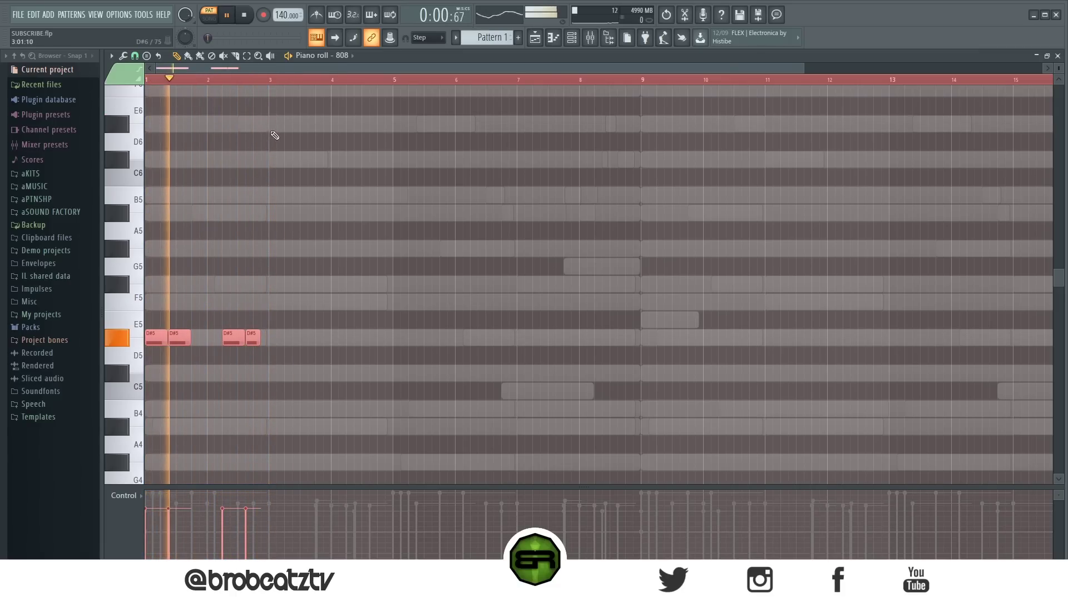
{"action": "left_click", "coordinate": [265, 126]}
{"action": "left_click_drag", "start_coordinate": [276, 128], "coordinate": [267, 129]}
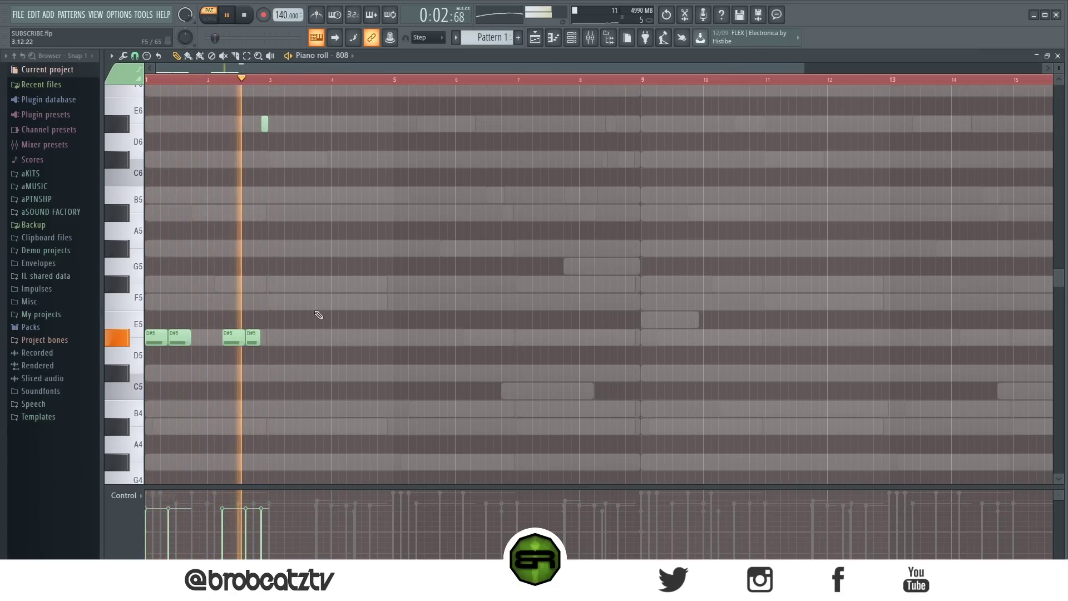
{"action": "key", "text": "space"}
- Copy the four-note D#5 phrase to bar 3 on C#5 and to bar 5 on B4, and play it back
{"action": "left_click_drag", "start_coordinate": [299, 311], "coordinate": [105, 381]}
{"action": "left_click_drag", "start_coordinate": [158, 342], "coordinate": [405, 404], "text": "shift"}
{"action": "left_click", "coordinate": [350, 80]}
{"action": "key", "text": "space"}
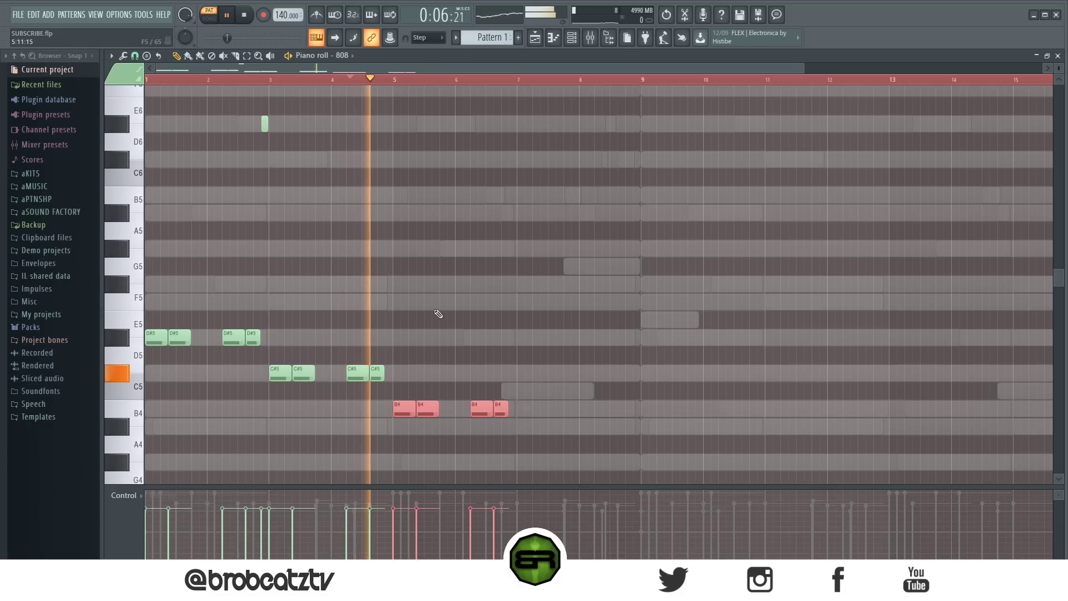
{"action": "key", "text": "space"}
- Duplicate the phrase to bar 7 on G#4 and add a short G#5 note at the end of bar 8
{"action": "key", "text": "ctrl+b"}
{"action": "left_click_drag", "start_coordinate": [527, 408], "coordinate": [527, 457]}
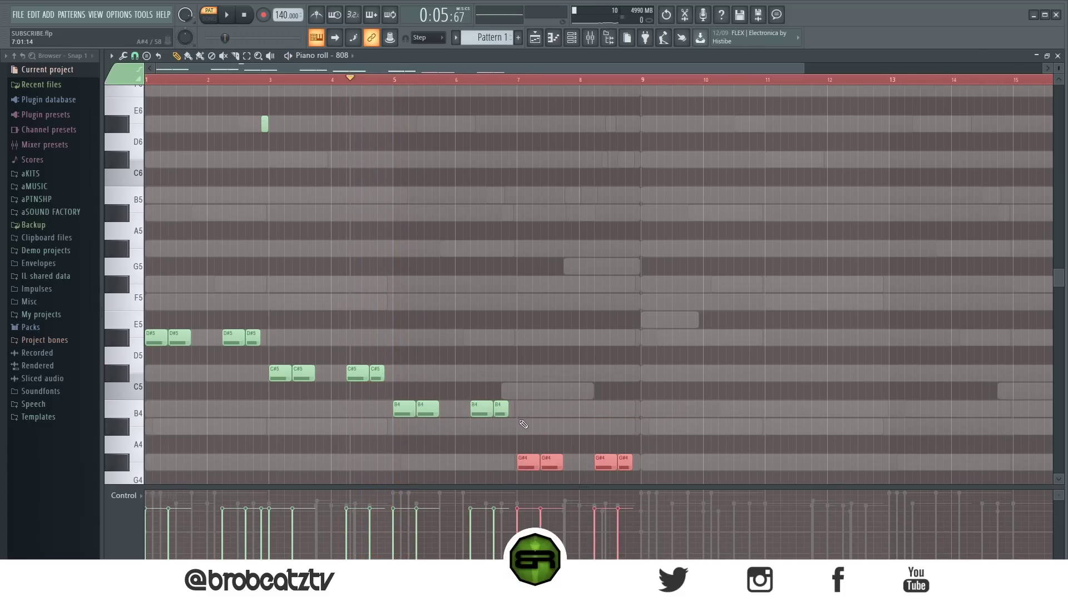
{"action": "key", "text": "ctrl+d"}
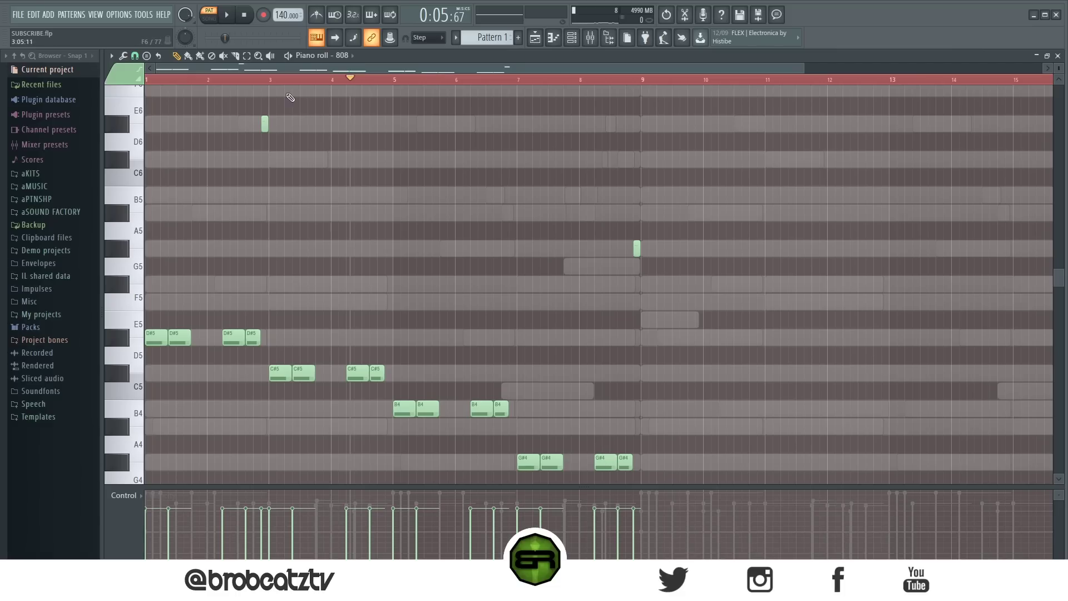
- Play the 808 line, then shorten the first C#5 note in bar 4 and add two short C#6 notes in that bar
{"action": "key", "text": "space"}
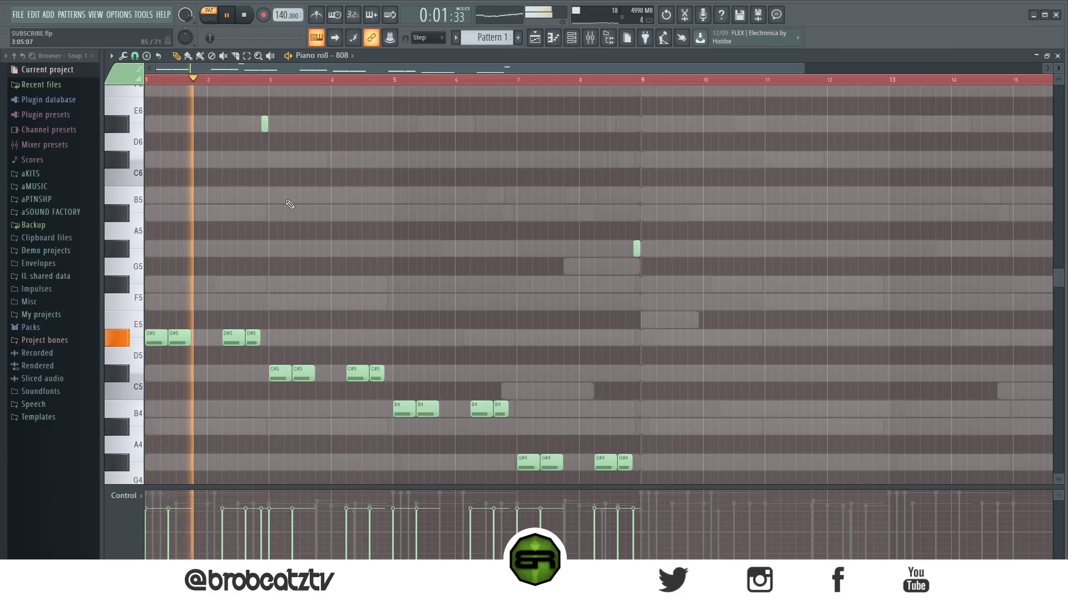
{"action": "key", "text": "ctrl+a"}
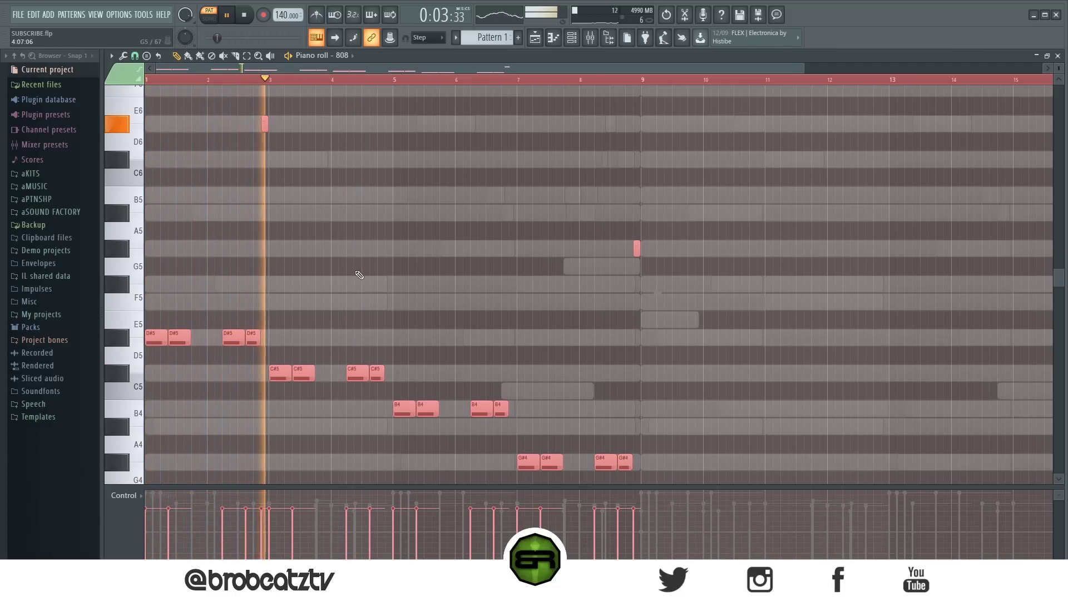
{"action": "key", "text": "ctrl+d"}
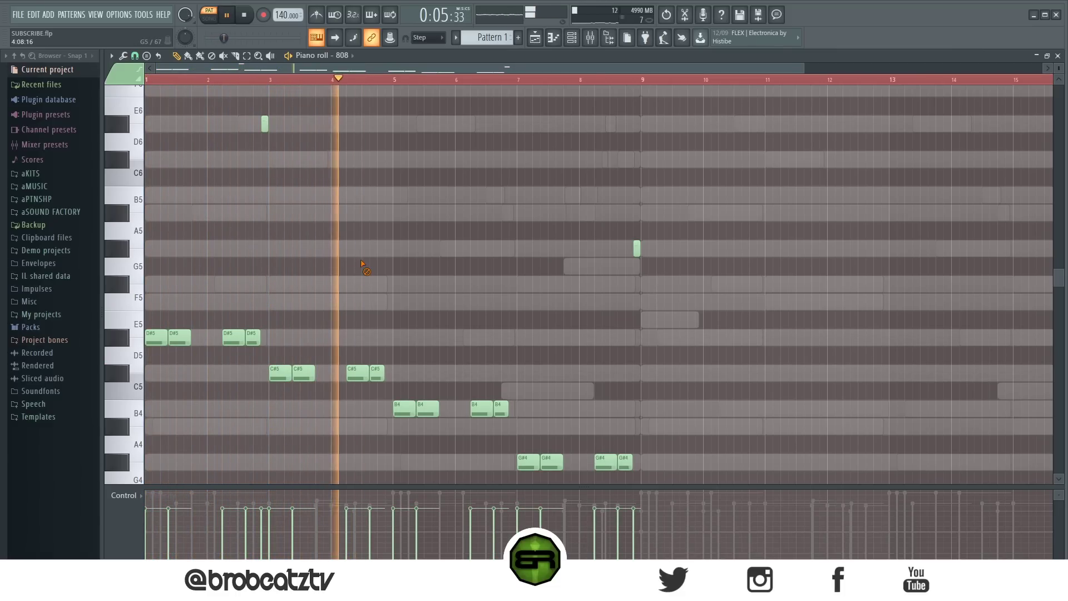
{"action": "key", "text": "space"}
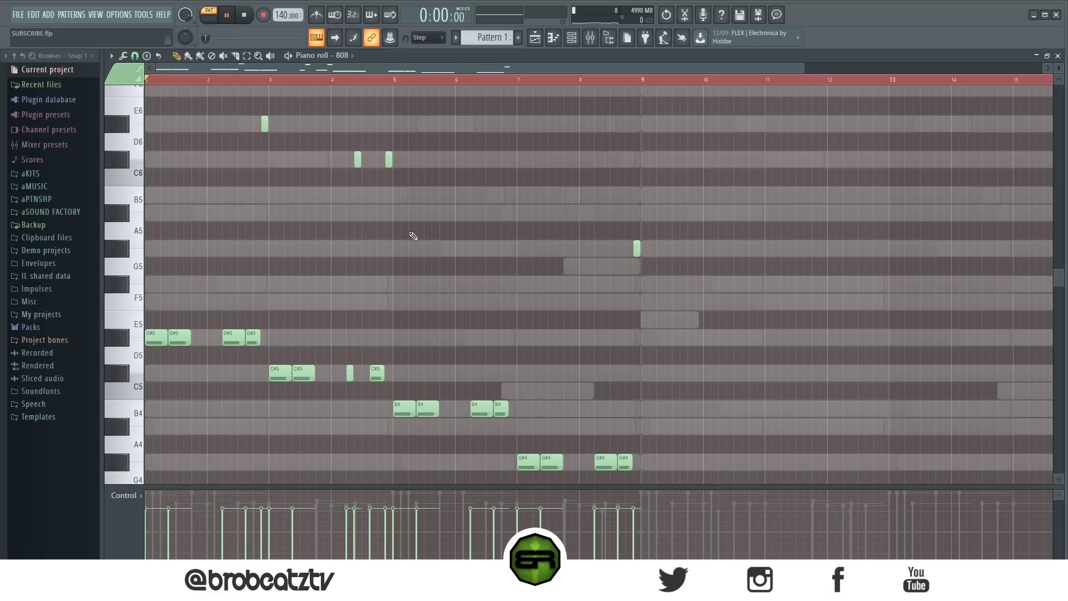
- Copy the first short C#6 note into bar 8 on G#5 and shorten the G#4 note before it
{"action": "key", "text": "space"}
{"action": "left_click_drag", "start_coordinate": [314, 152], "coordinate": [433, 202]}
{"action": "left_click_drag", "start_coordinate": [356, 162], "coordinate": [605, 251]}
{"action": "key", "text": "ctrl+d"}
{"action": "left_click_drag", "start_coordinate": [615, 463], "coordinate": [600, 463]}
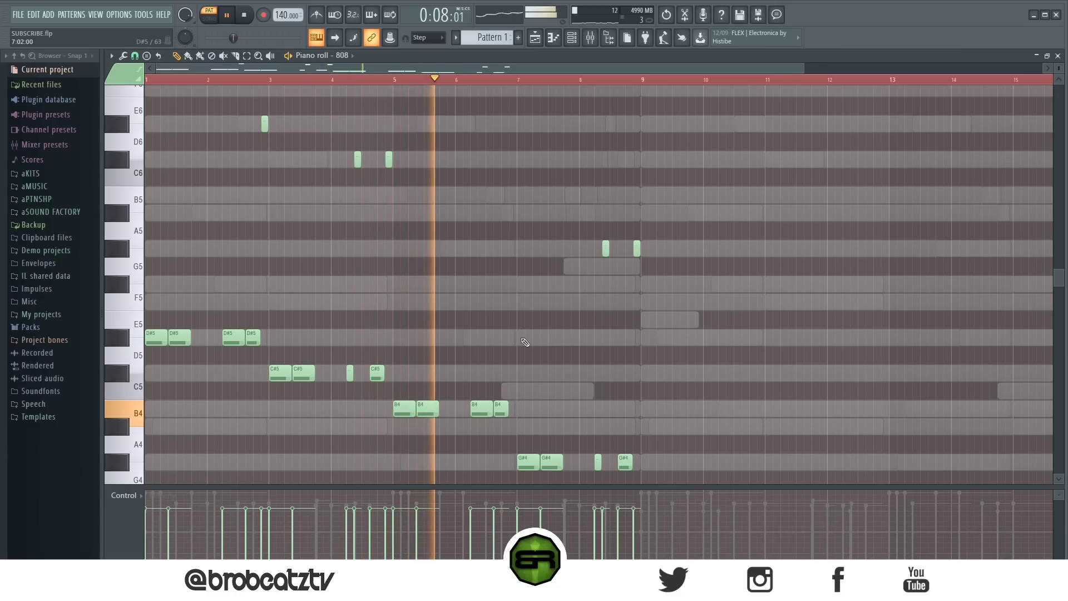
- Add a short B5 note at the end of bar 6 and duplicate the whole 808 pattern to bar 9
{"action": "left_click", "coordinate": [514, 407]}
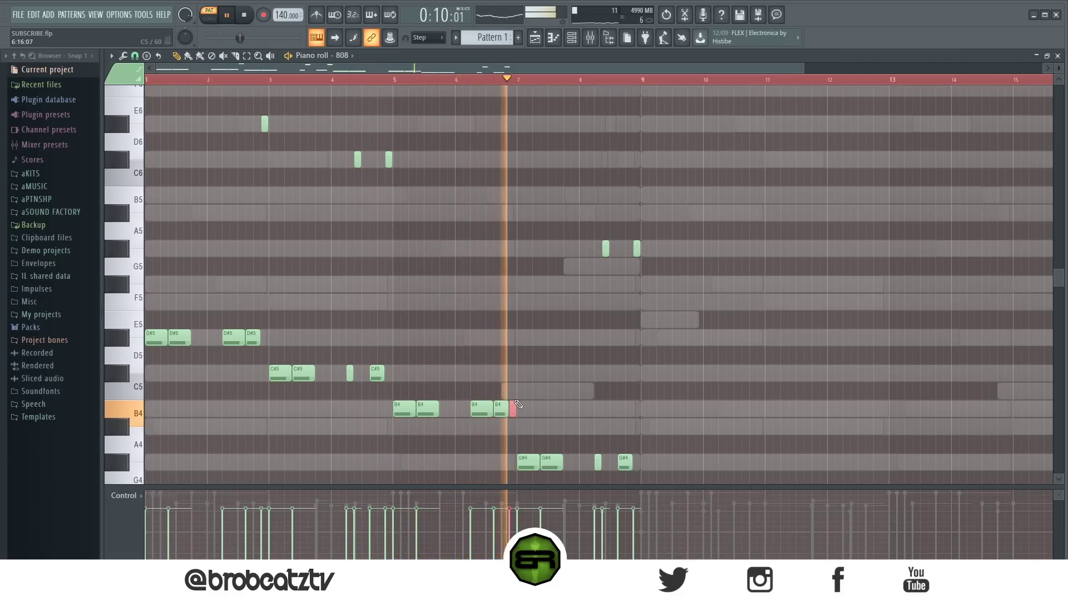
{"action": "key", "text": "ctrl+Up"}
{"action": "key", "text": "ctrl+a"}
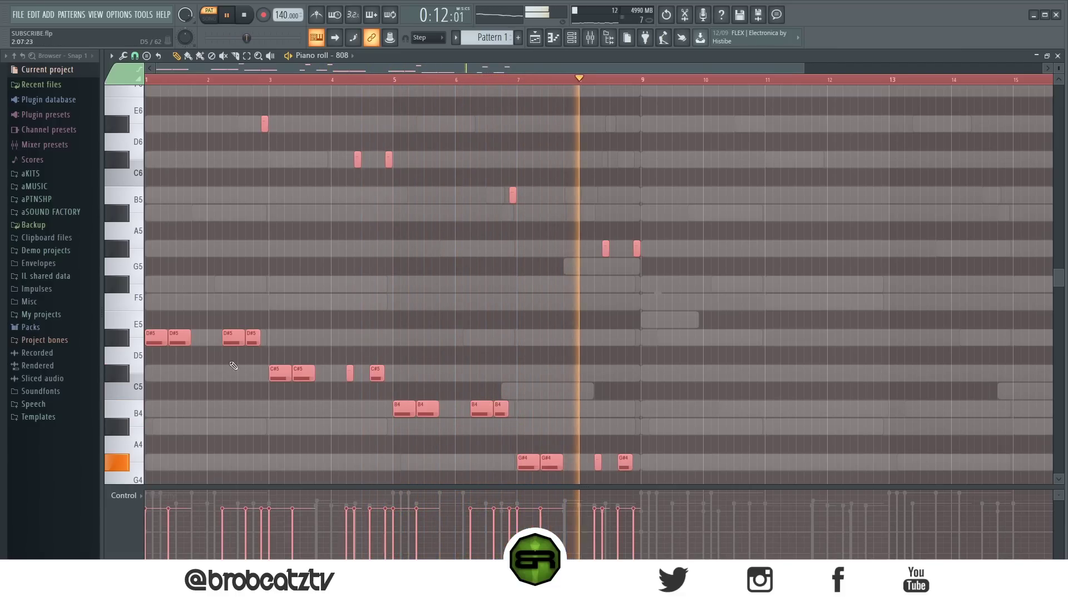
{"action": "key", "text": "ctrl+b"}
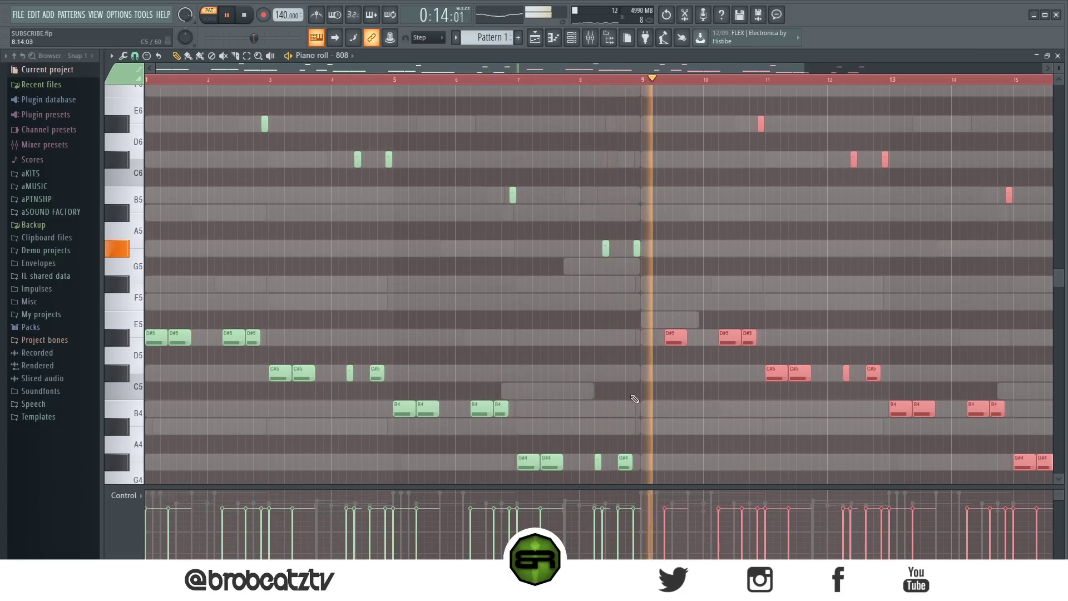
- Rework the opening of bar 9 without a downbeat note, adding an equally long D#5 note directly after the remaining one
{"action": "left_click", "coordinate": [692, 337]}
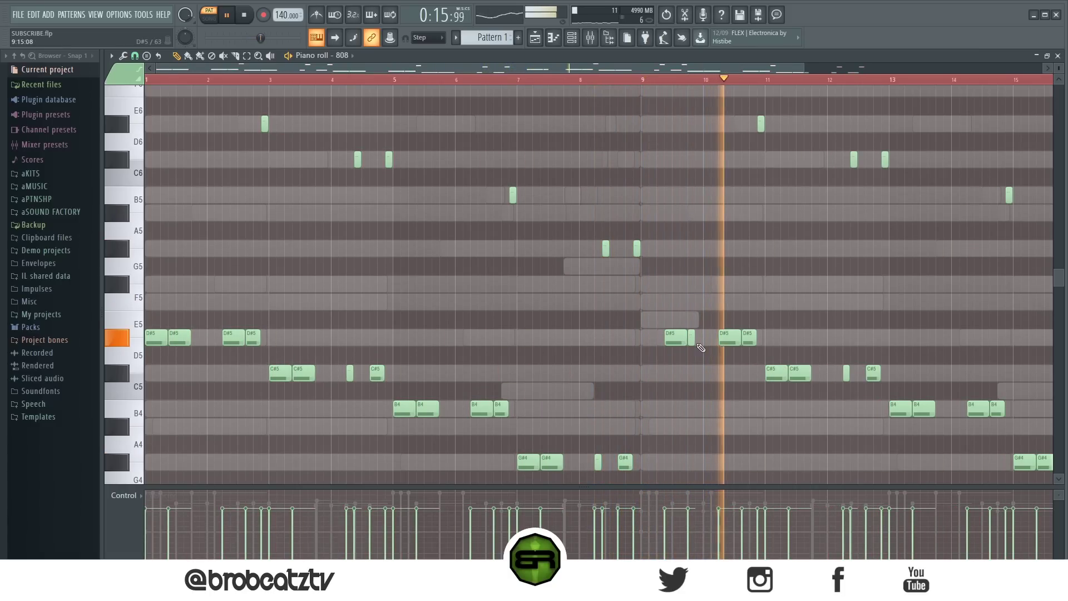
{"action": "left_click_drag", "start_coordinate": [694, 339], "coordinate": [710, 342]}
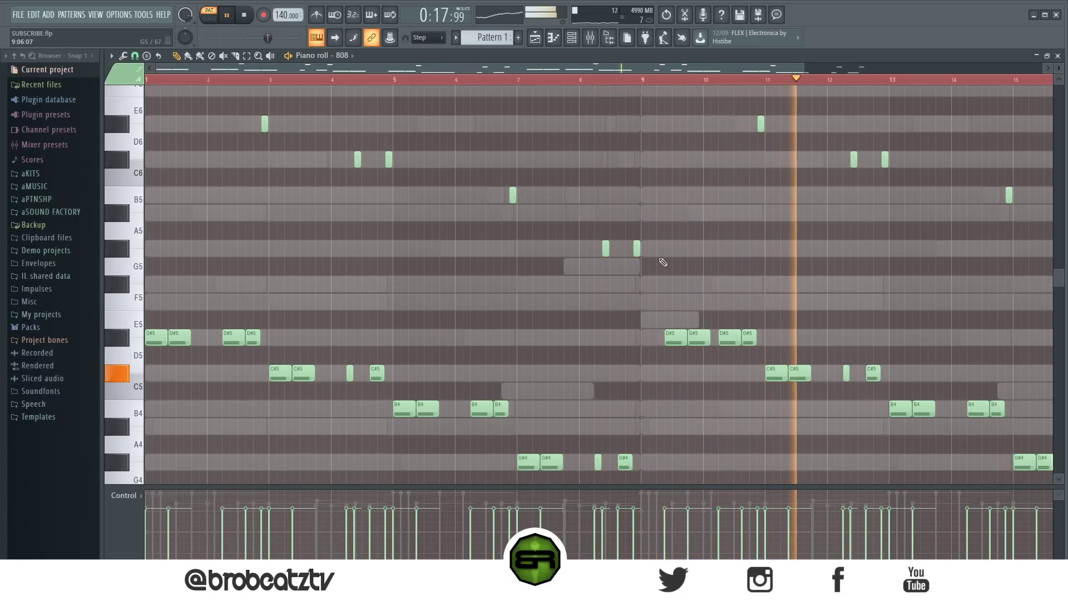
{"action": "scroll", "coordinate": [582, 105], "scroll_direction": "down", "scroll_amount": 1, "text": "ctrl"}
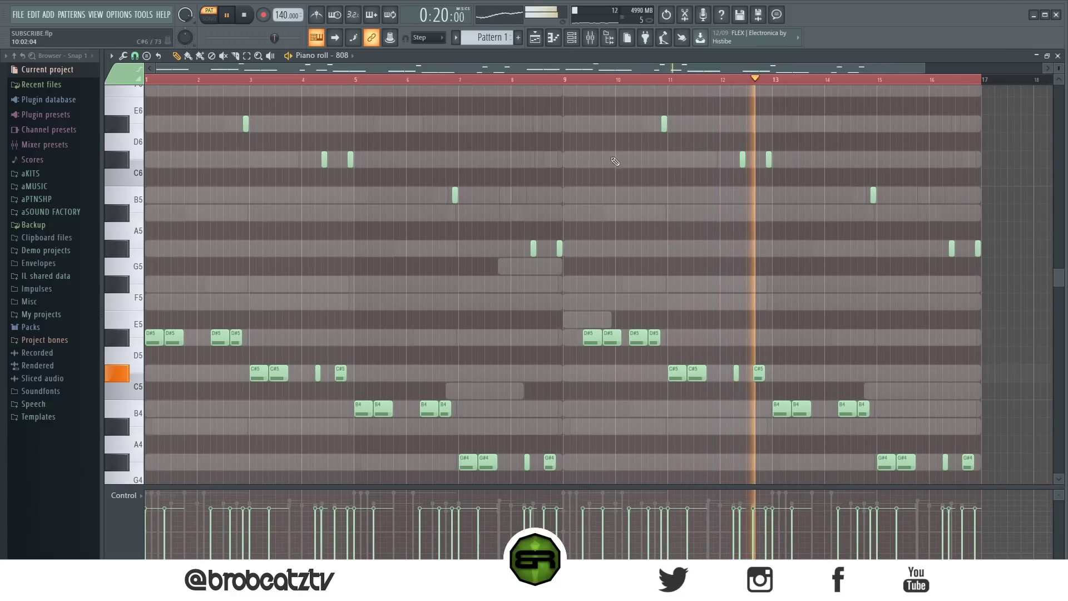
- Place Pattern 1 at bar 1 on Track 1 of the playlist, stop playback and reopen the channel rack
{"action": "left_click", "coordinate": [558, 42]}
{"action": "left_click_drag", "start_coordinate": [367, 116], "coordinate": [185, 101]}
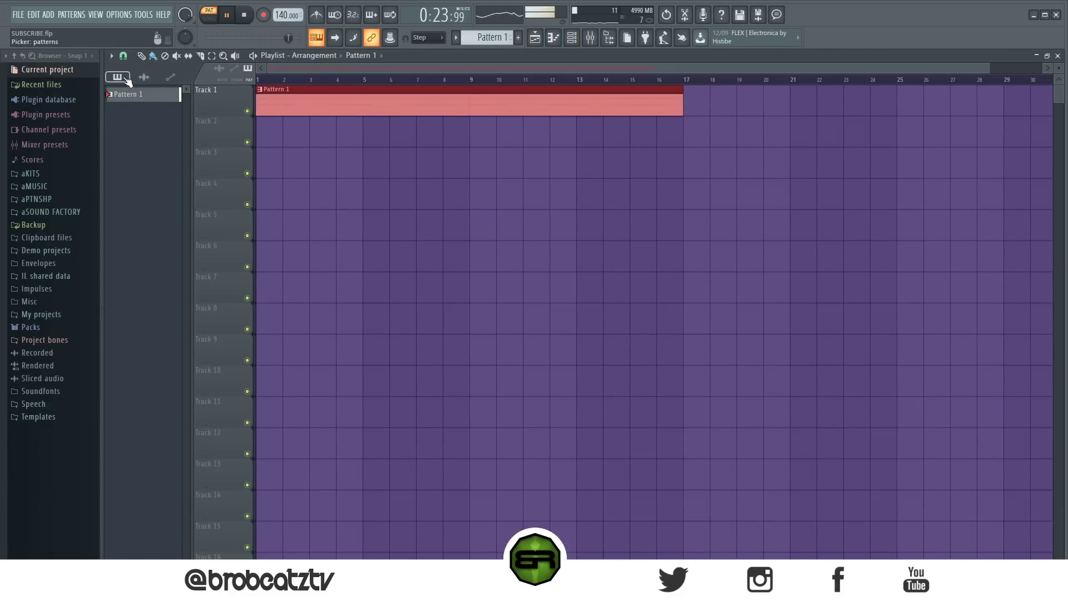
{"action": "left_click", "coordinate": [581, 43]}
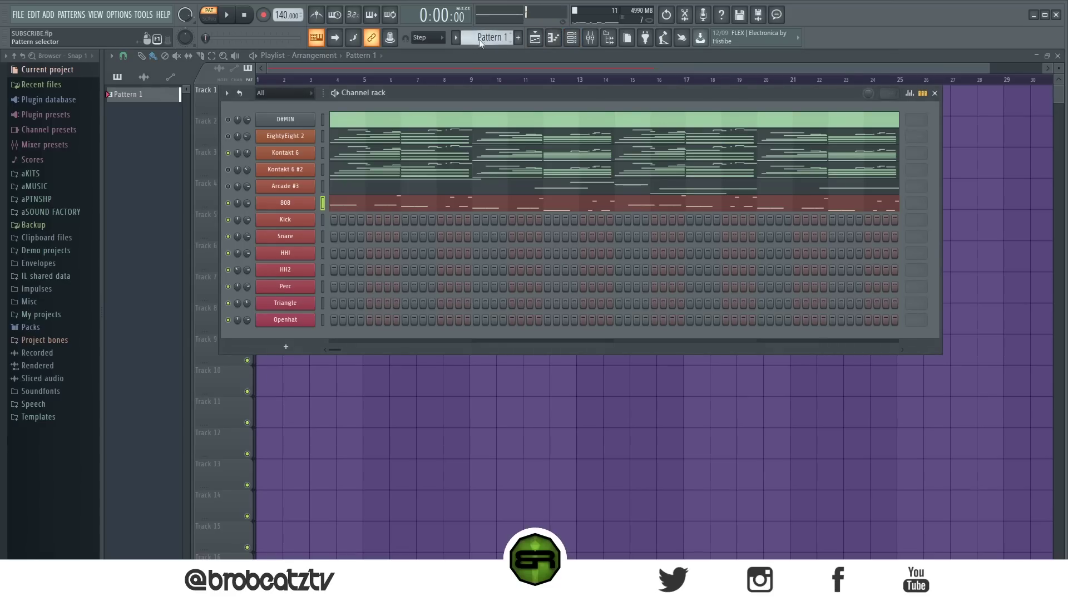
- Create Pattern 2 and lay it along Track 2 of the playlist from bar 1
{"action": "key", "text": "F4"}
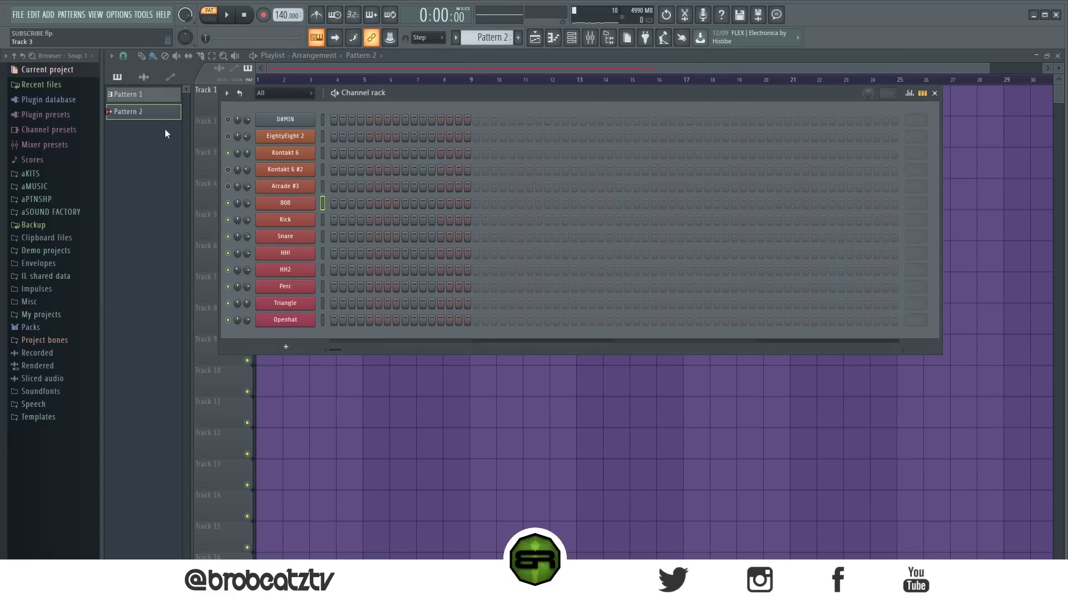
{"action": "key", "text": "F6"}
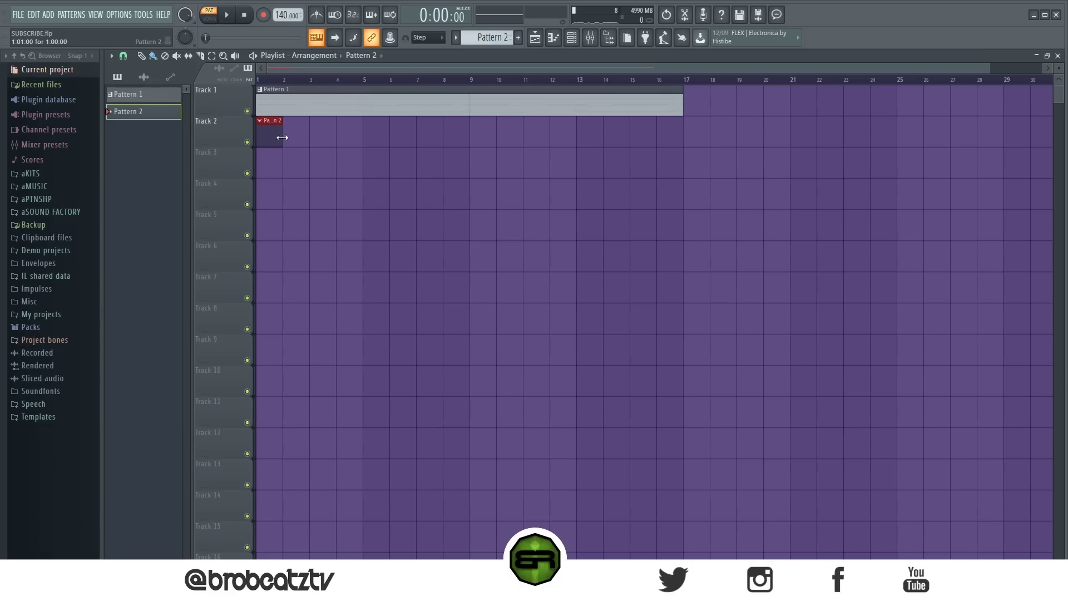
{"action": "left_click_drag", "start_coordinate": [283, 137], "coordinate": [481, 150]}
{"action": "left_click_drag", "start_coordinate": [389, 130], "coordinate": [512, 136]}
- Place a snare hit on beat 3 of bars 1 to 4 and duplicate the hits across bars 5 to 8
{"action": "left_click", "coordinate": [571, 40]}
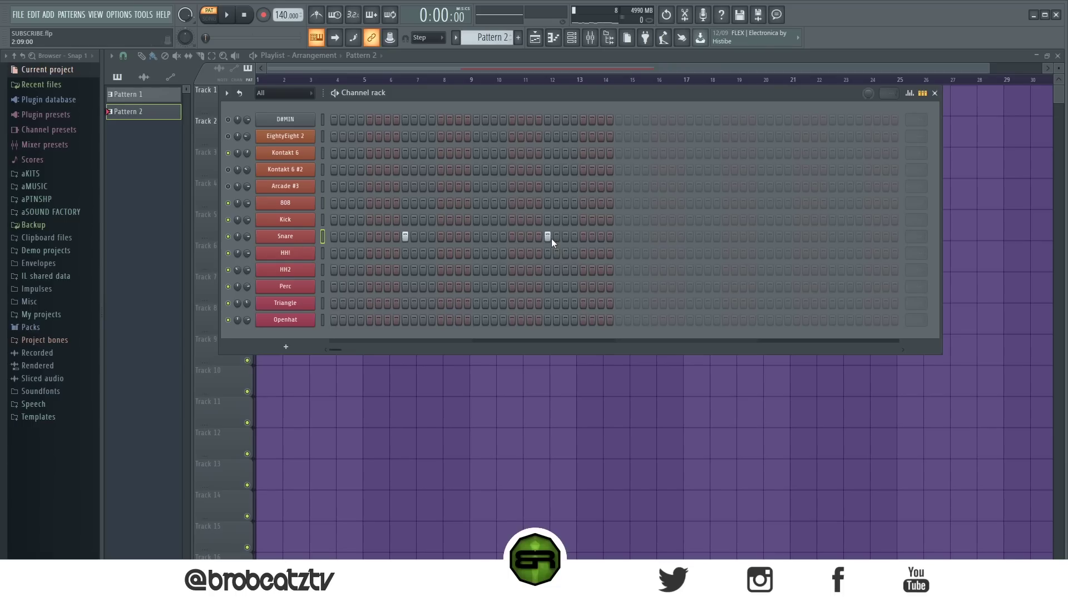
{"action": "right_click", "coordinate": [303, 237]}
{"action": "left_click", "coordinate": [344, 235]}
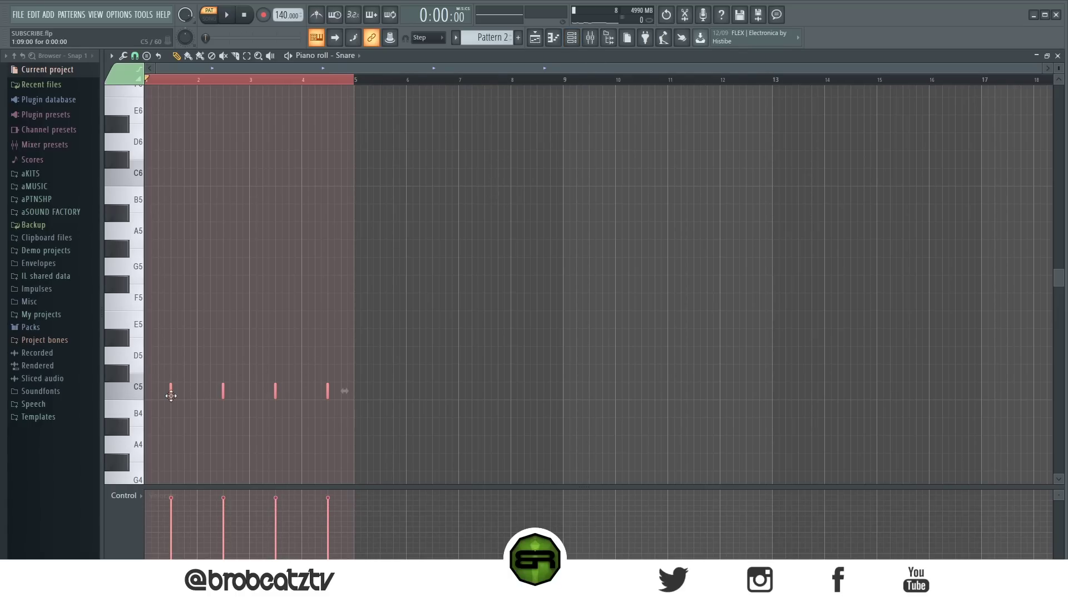
{"action": "left_click_drag", "start_coordinate": [373, 401], "coordinate": [380, 402]}
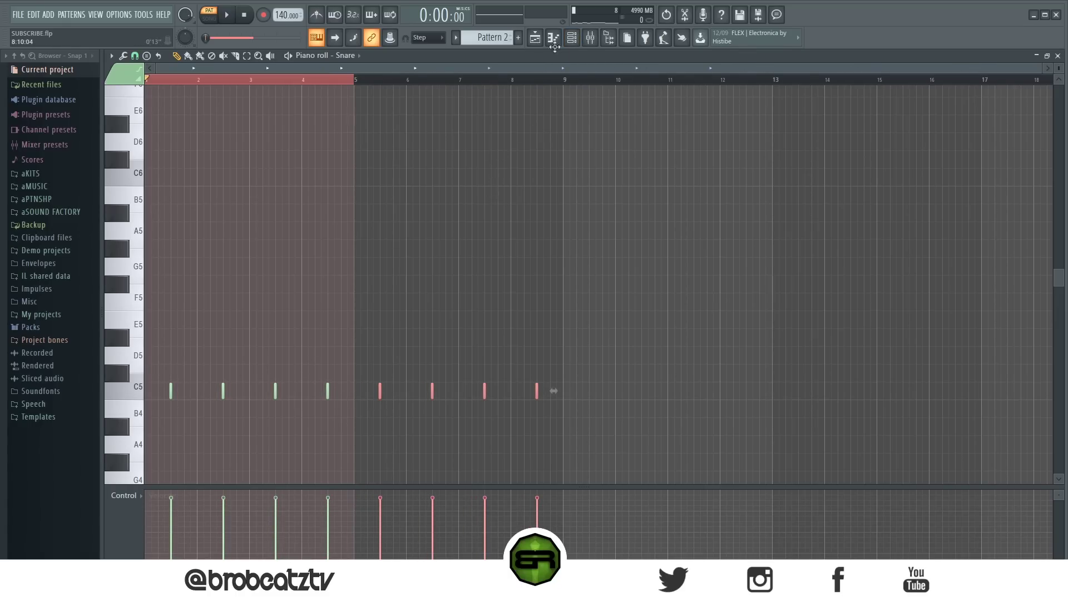
{"action": "left_click", "coordinate": [573, 37]}
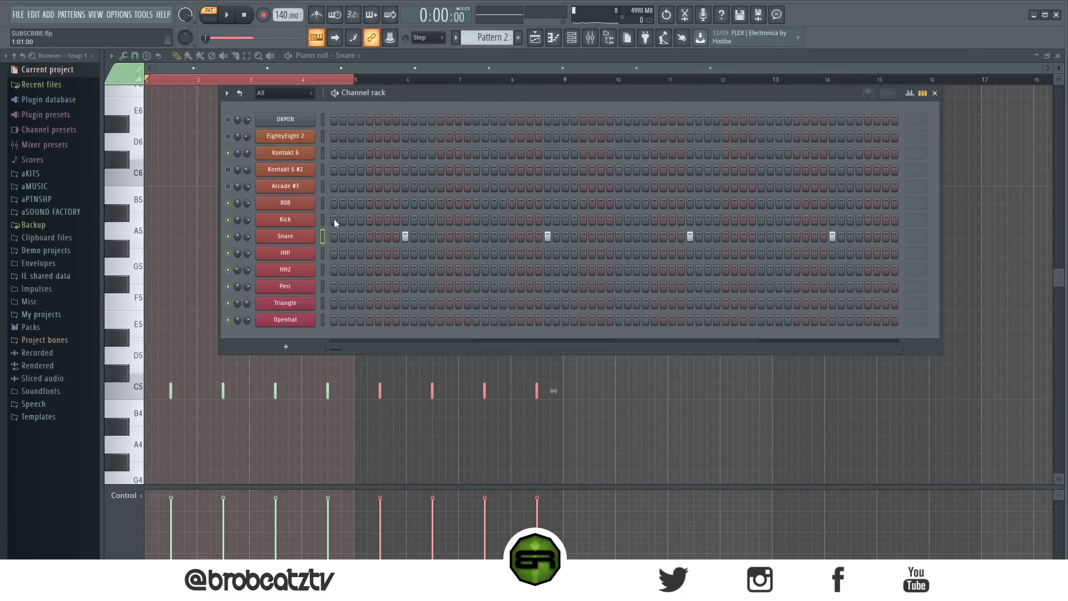
- During song playback, place kick hits on steps 1 and 7 of bar 1 and steps 5 and 11 of bar 2
{"action": "key", "text": "space"}
{"action": "key", "text": "space"}
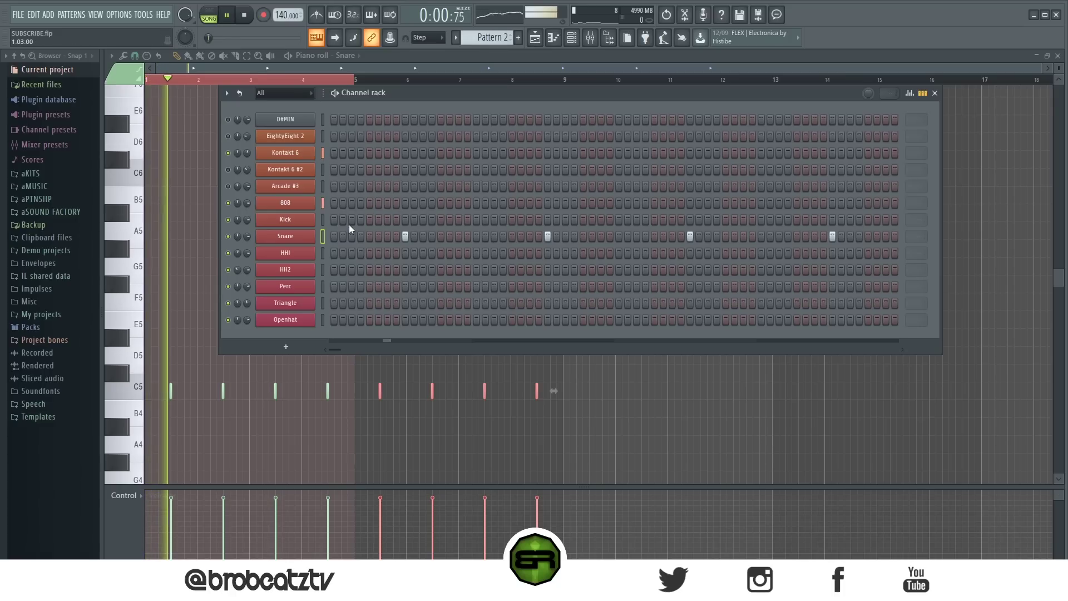
{"action": "left_click", "coordinate": [334, 219]}
{"action": "left_click", "coordinate": [387, 219]}
{"action": "left_click", "coordinate": [512, 220]}
{"action": "left_click", "coordinate": [565, 220]}
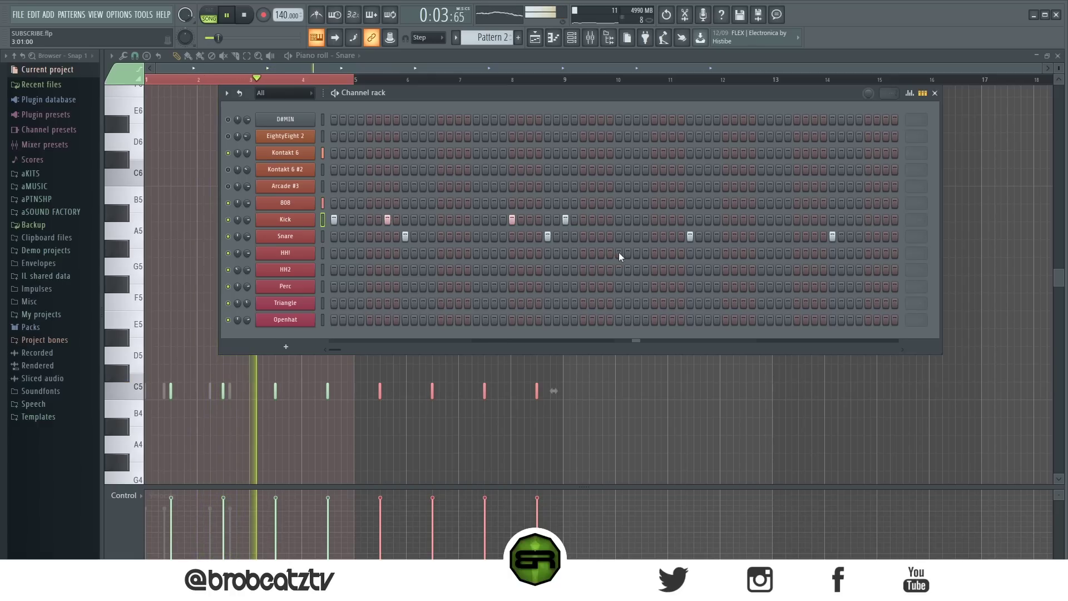
- Add kick hits on steps 7 and 13 of bar 3 and steps 5 and 11 of bar 4, and select all kick notes in the piano roll
{"action": "left_click", "coordinate": [672, 220]}
{"action": "key", "text": "space"}
{"action": "key", "text": "space"}
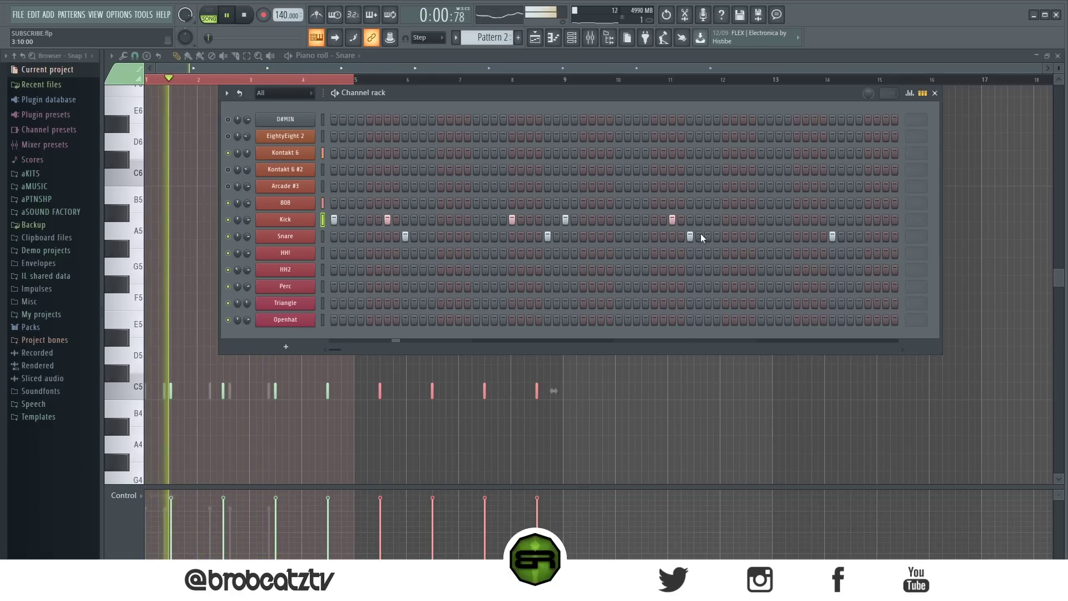
{"action": "left_click", "coordinate": [725, 220]}
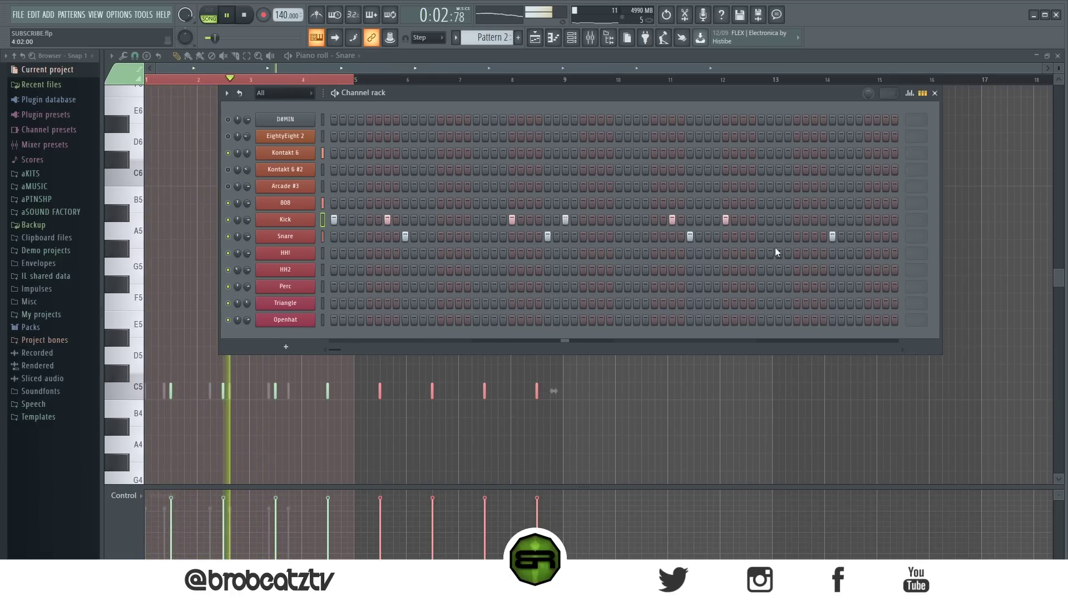
{"action": "left_click", "coordinate": [797, 219]}
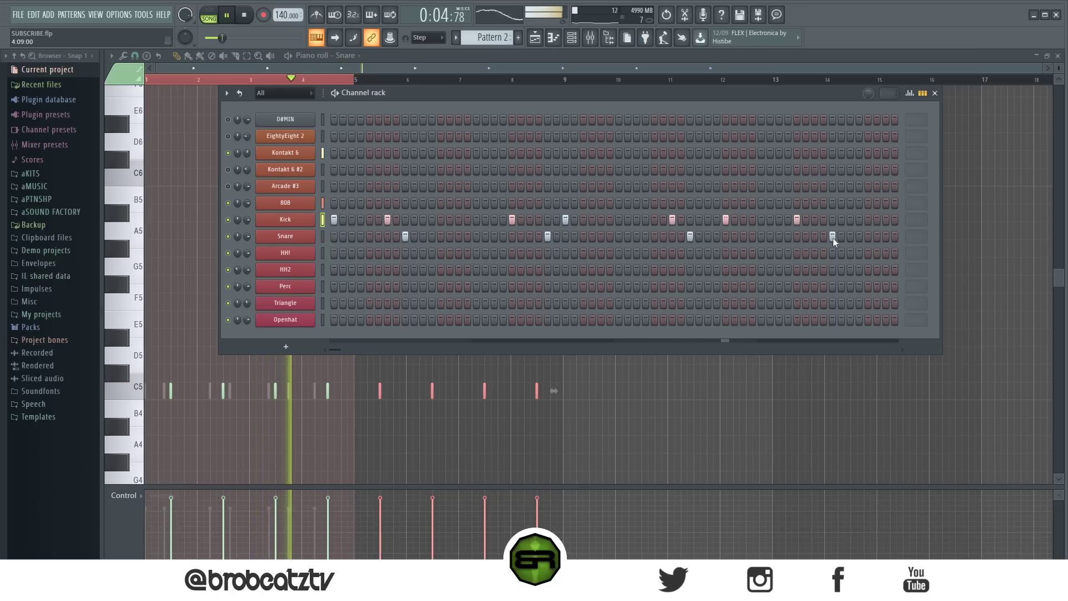
{"action": "left_click", "coordinate": [850, 220]}
{"action": "key", "text": "space"}
{"action": "right_click", "coordinate": [312, 218]}
{"action": "left_click", "coordinate": [339, 220]}
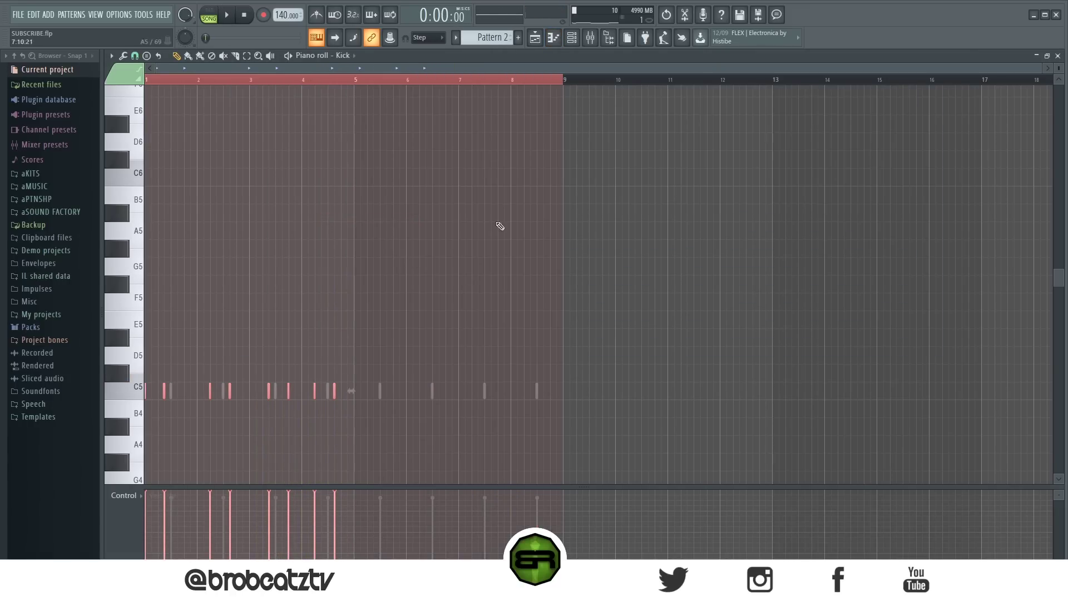
{"action": "left_click", "coordinate": [564, 37]}
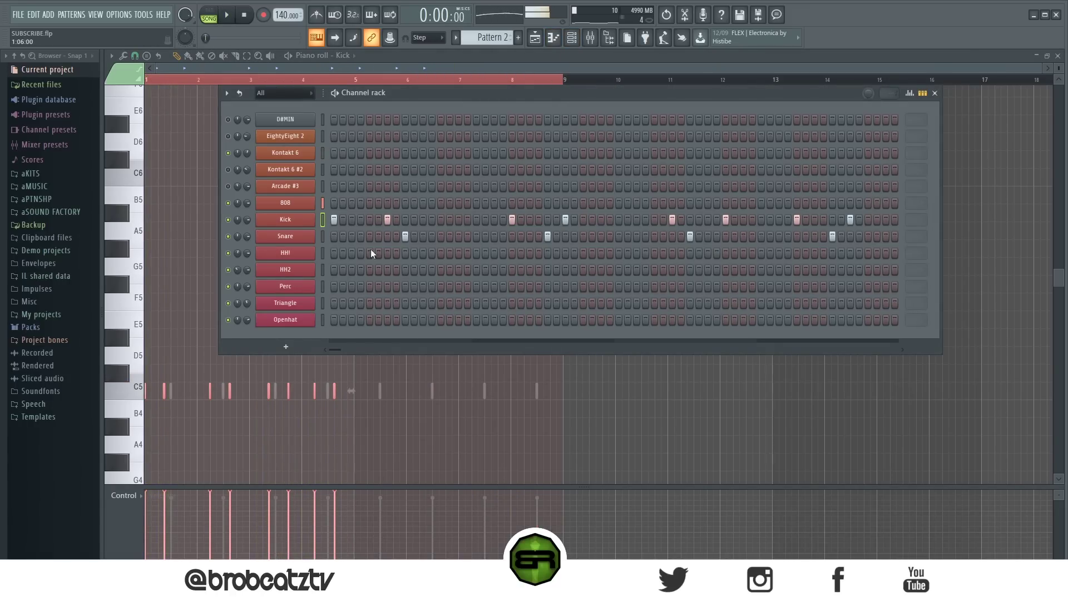
- Place first hi-hat hits on steps 1 and 3 of bars 1 and 3 and on steps 1 to 3 of bars 2 and 4
{"action": "left_click", "coordinate": [332, 255]}
{"action": "key", "text": "space"}
{"action": "left_click", "coordinate": [351, 256]}
{"action": "left_click_drag", "start_coordinate": [476, 253], "coordinate": [492, 253]}
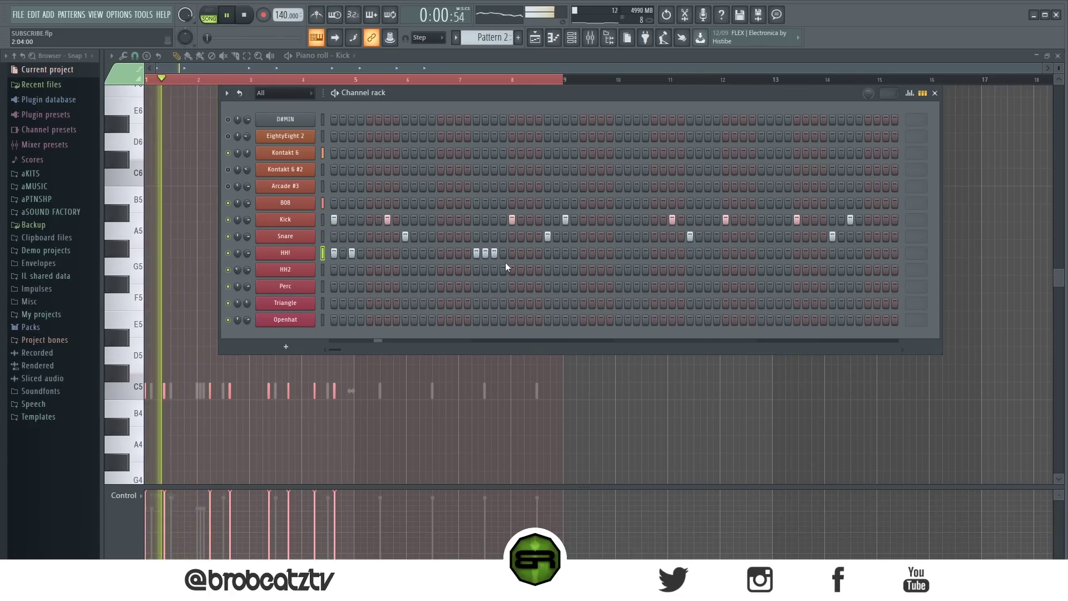
{"action": "left_click", "coordinate": [619, 253]}
{"action": "left_click", "coordinate": [636, 253]}
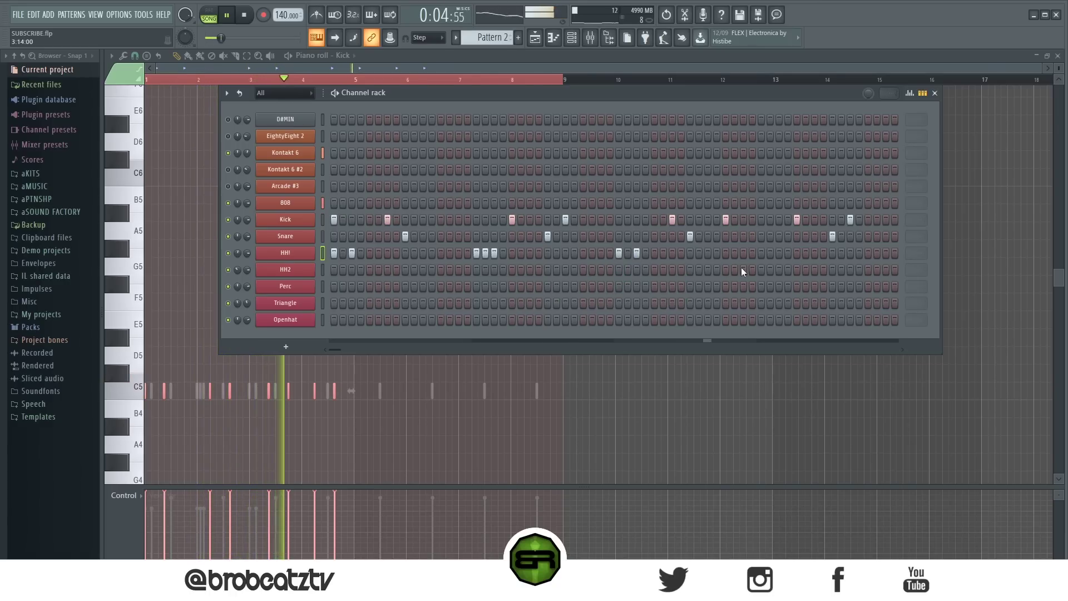
{"action": "left_click", "coordinate": [762, 254]}
{"action": "left_click", "coordinate": [770, 253]}
{"action": "key", "text": "space"}
- Open HH2 in the piano roll and add a short C5 note on beat 2 of bar 1 during playback
{"action": "right_click", "coordinate": [324, 269]}
{"action": "left_click", "coordinate": [328, 275]}
{"action": "scroll", "coordinate": [224, 327], "scroll_direction": "down", "scroll_amount": 3}
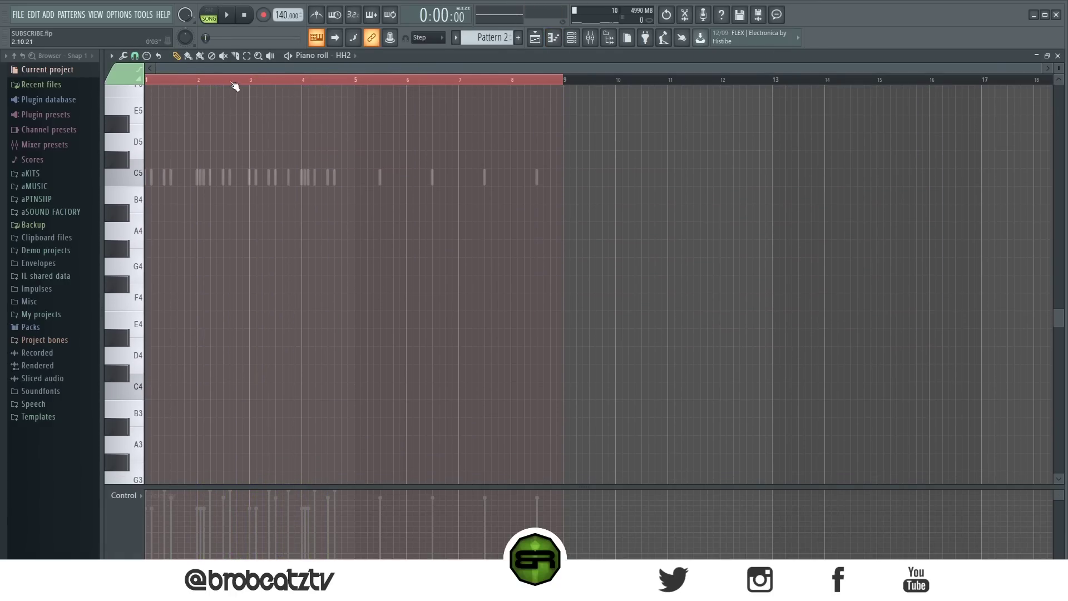
{"action": "scroll", "coordinate": [245, 69], "scroll_direction": "up", "scroll_amount": 3}
{"action": "left_click_drag", "start_coordinate": [246, 69], "coordinate": [205, 69]}
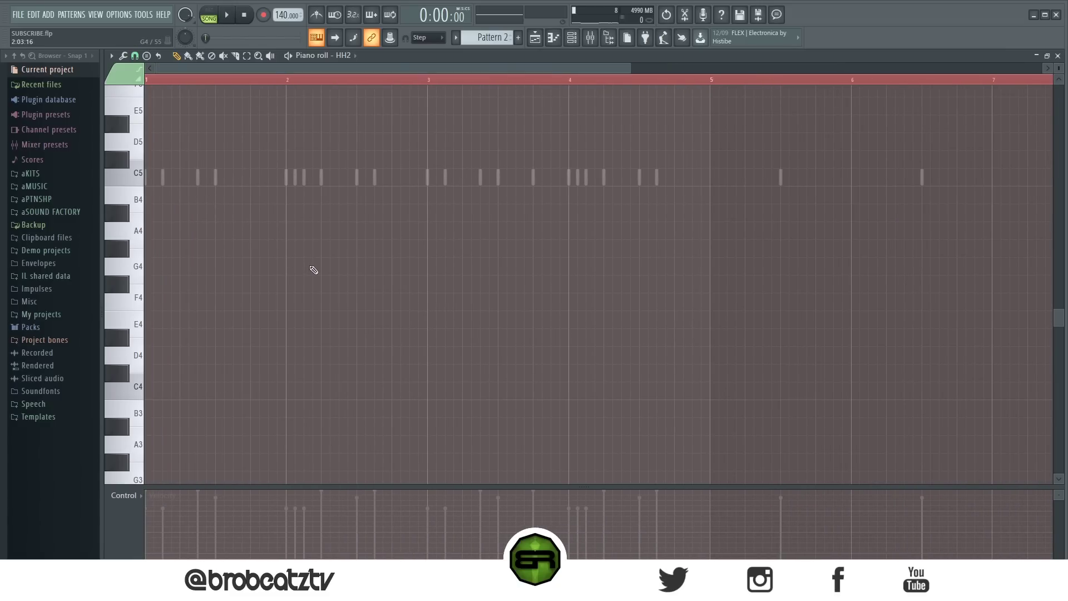
{"action": "key", "text": "space"}
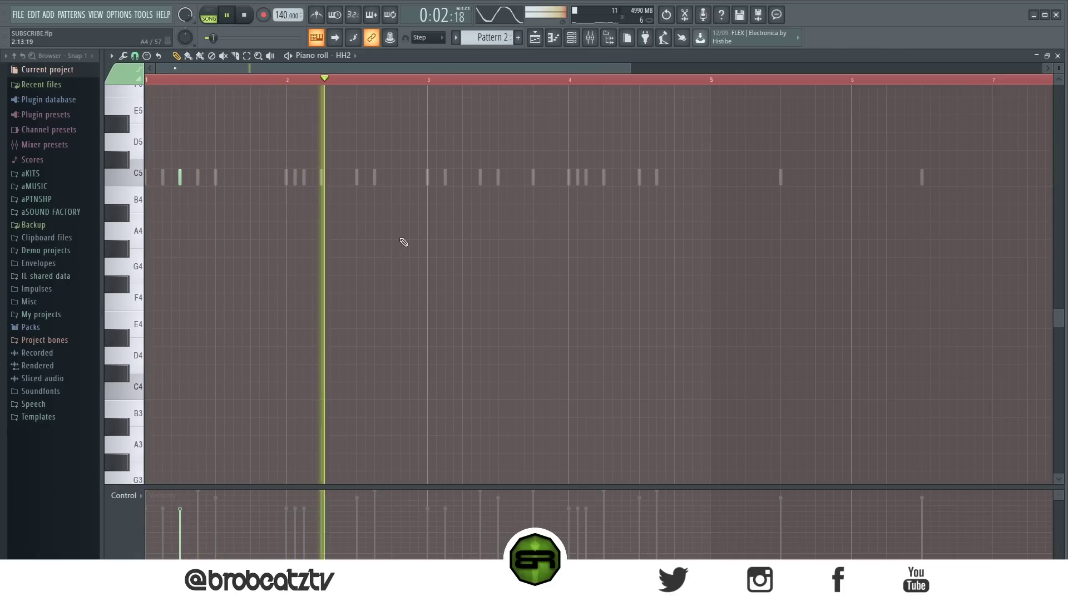
- Add short A4 notes to HH2 on step 16 of bar 2 and step 4 of bar 4, leaving no A#4 note
{"action": "left_click", "coordinate": [418, 213]}
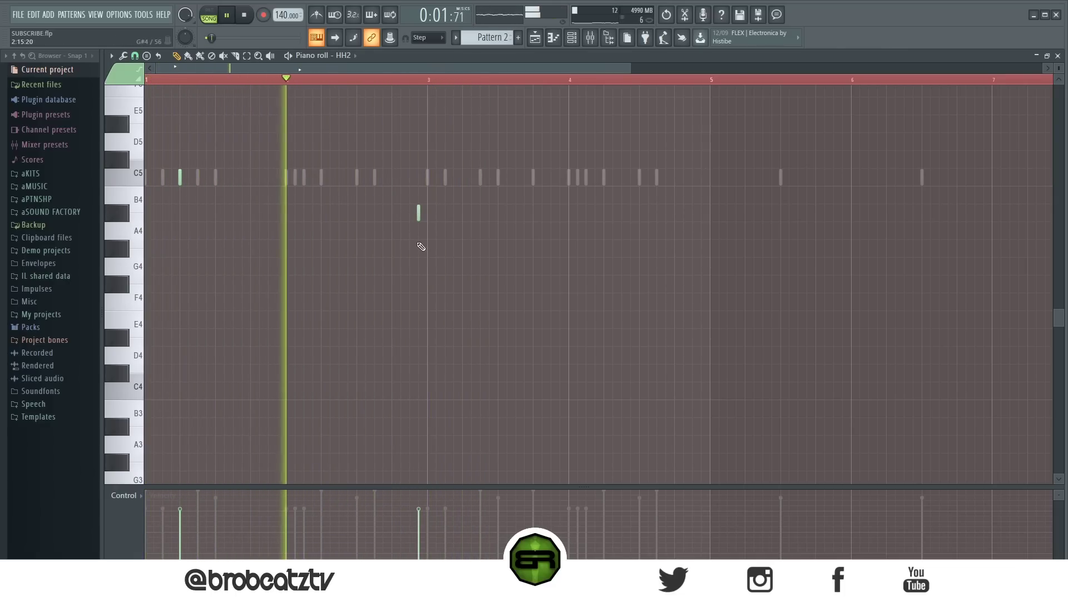
{"action": "left_click", "coordinate": [419, 230]}
{"action": "right_click", "coordinate": [418, 213]}
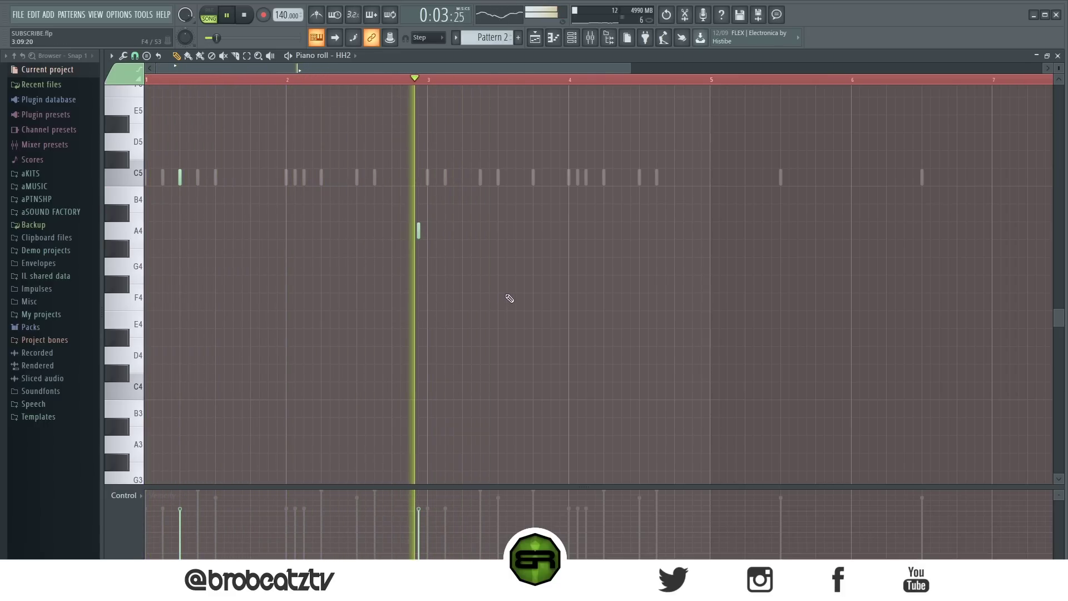
{"action": "left_click", "coordinate": [586, 231]}
{"action": "left_click_drag", "start_coordinate": [586, 231], "coordinate": [595, 233]}
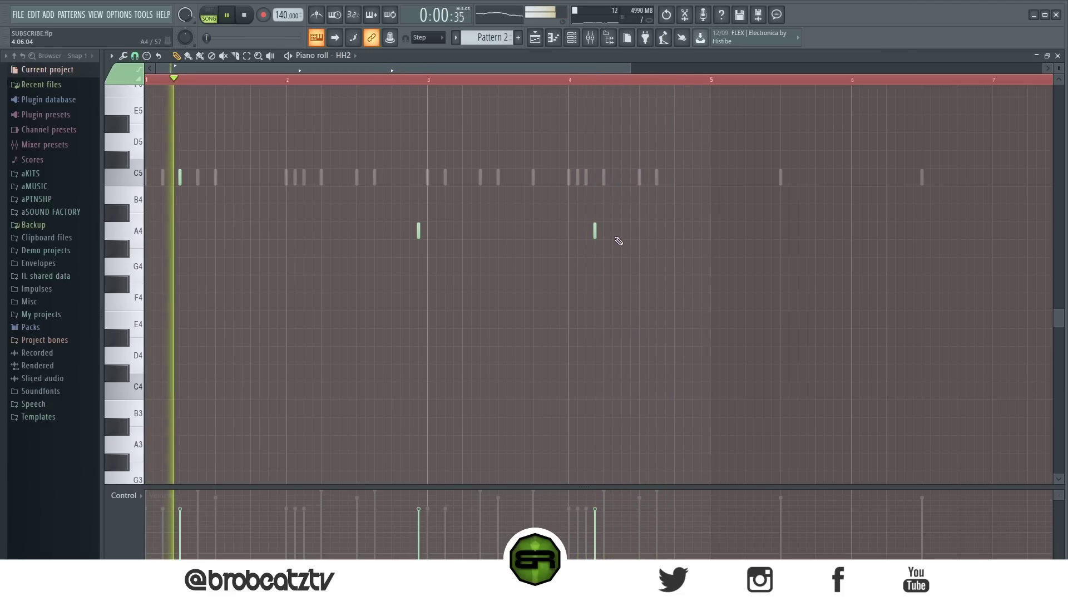
- Add a two-step A4 note on beat 4 of bar 4 in HH2 and chop it into a four-hit roll
{"action": "left_click", "coordinate": [675, 232]}
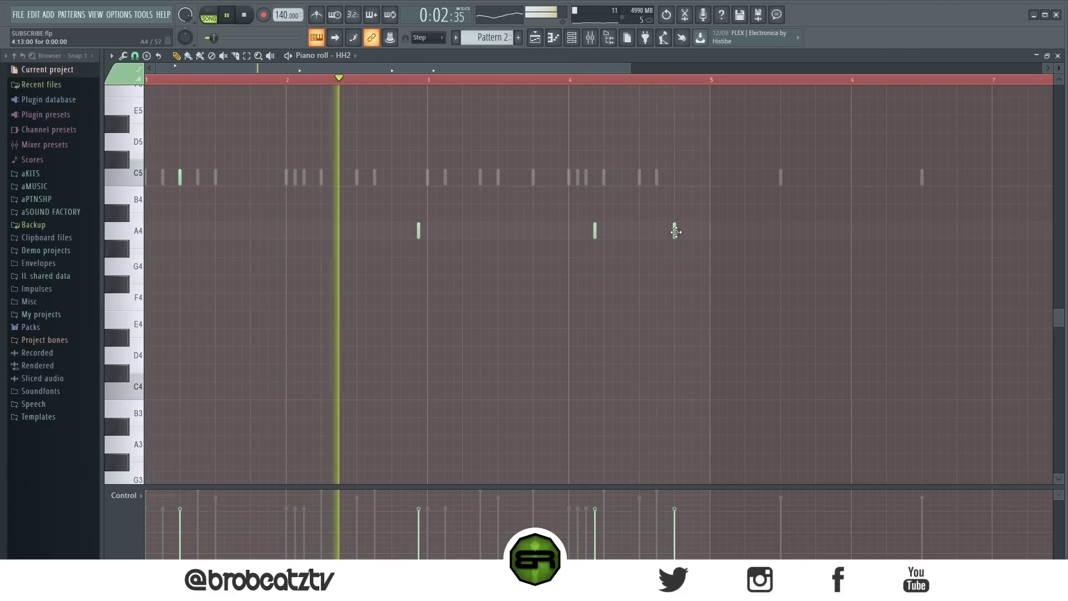
{"action": "left_click_drag", "start_coordinate": [675, 232], "coordinate": [690, 233]}
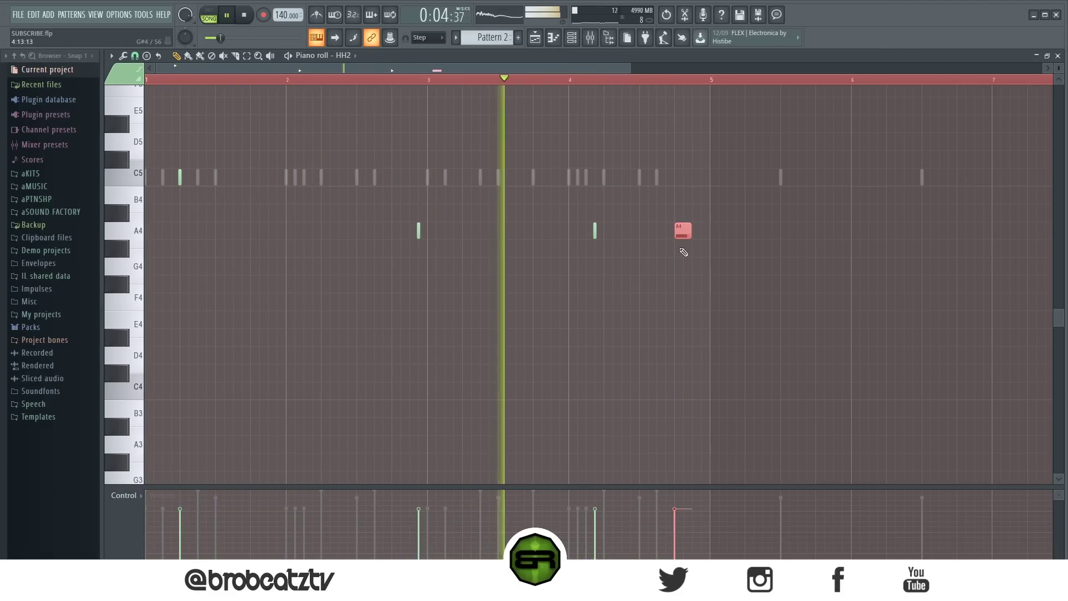
{"action": "key", "text": "alt+u"}
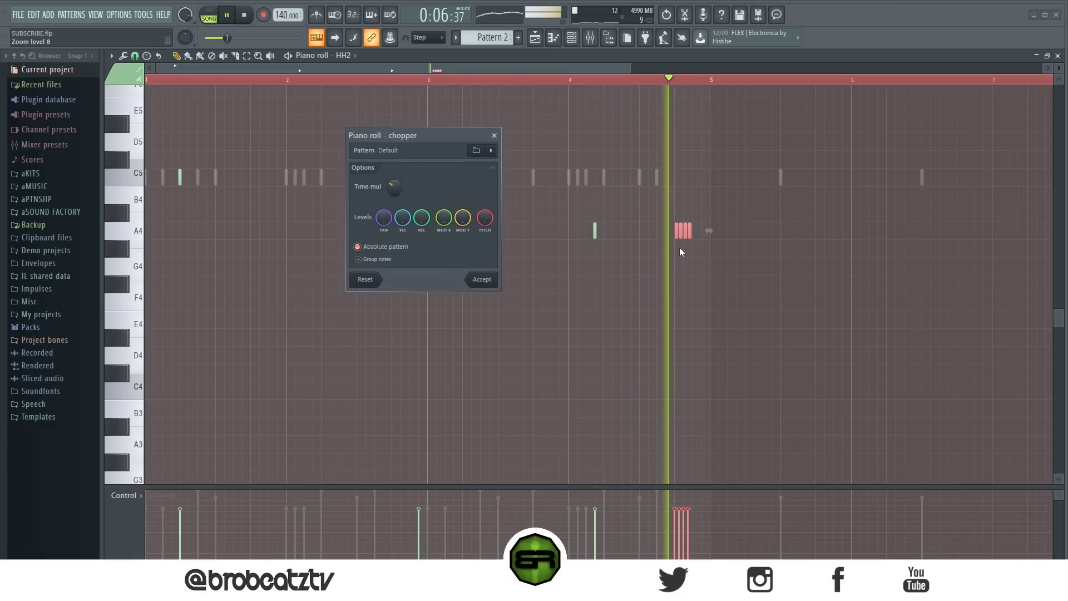
{"action": "left_click", "coordinate": [482, 279]}
- Lower the velocity of the four-hit roll slightly and copy the HH2 notes of bars 1 to 4 to bars 5 to 8
{"action": "left_click", "coordinate": [611, 297], "text": "ctrl"}
{"action": "key", "text": "space"}
{"action": "key", "text": "space"}
{"action": "key", "text": "space"}
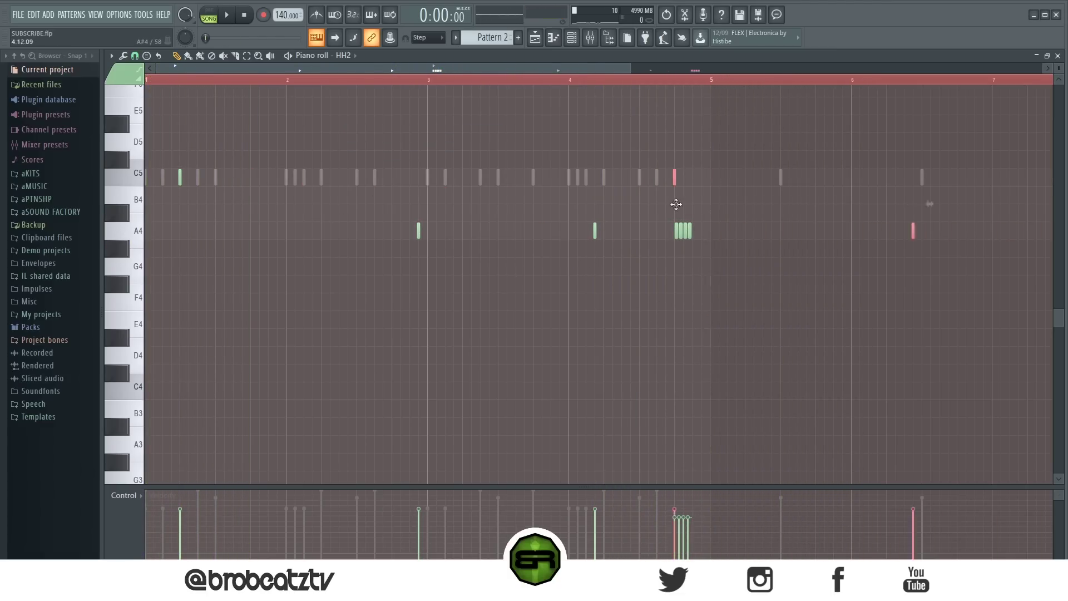
- Copy the first hi-hat's notes from bars 1 to 4 to bars 5 to 8 and reopen the channel rack
{"action": "key", "text": "F6"}
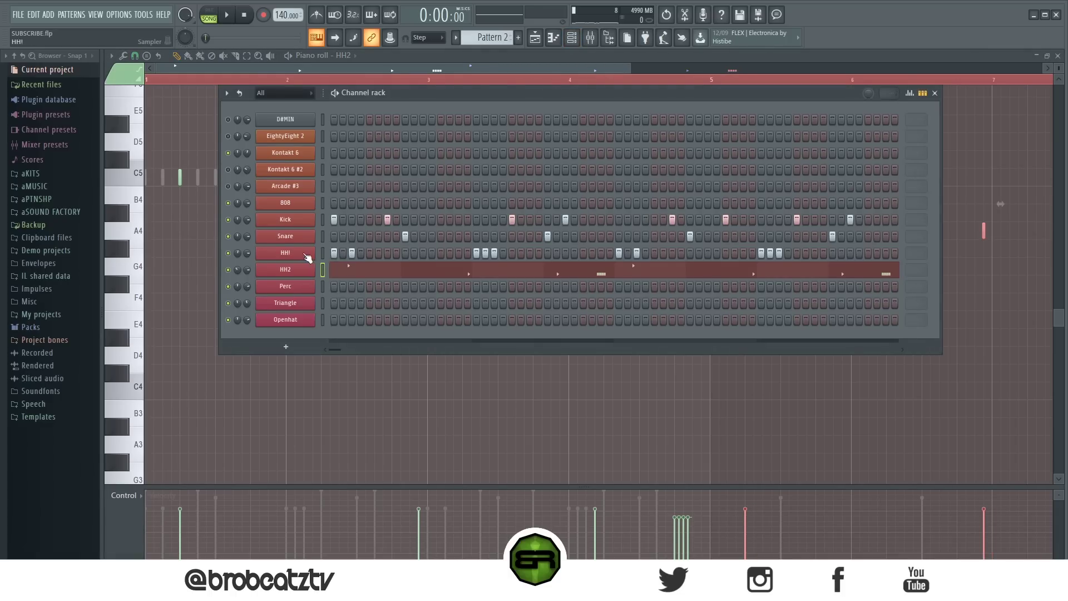
{"action": "right_click", "coordinate": [307, 256]}
{"action": "left_click", "coordinate": [329, 254]}
{"action": "left_click_drag", "start_coordinate": [146, 179], "coordinate": [704, 200]}
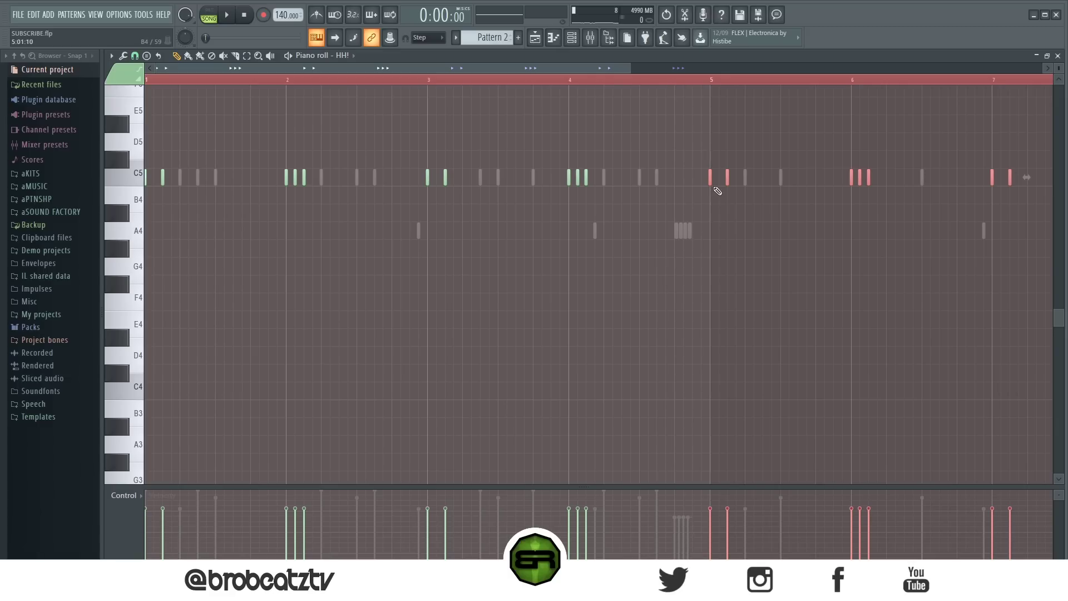
{"action": "key", "text": "F6"}
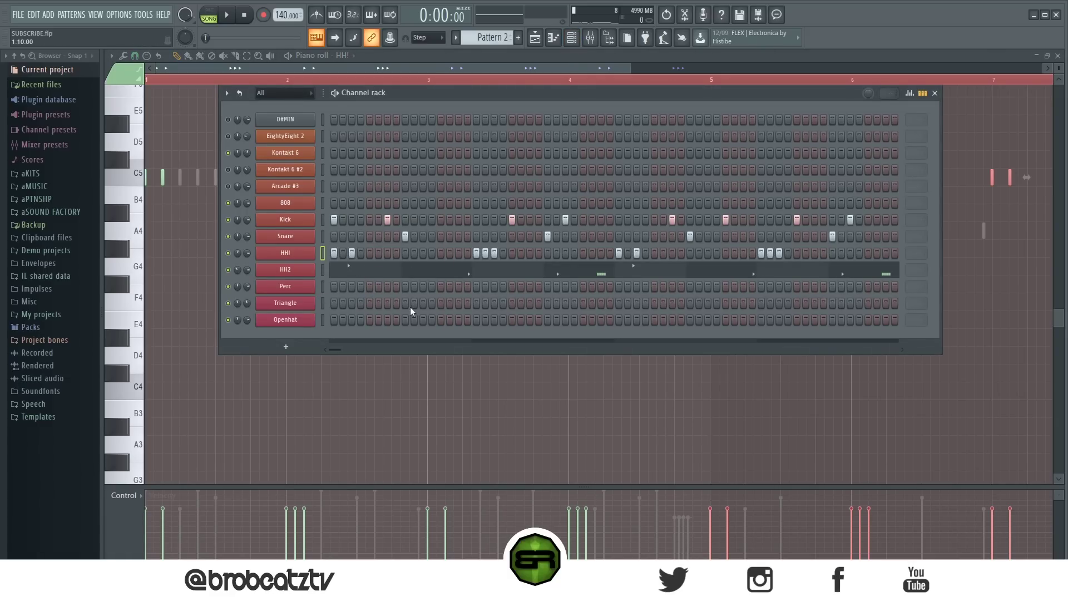
{"action": "left_click", "coordinate": [458, 286]}
{"action": "key", "text": "space"}
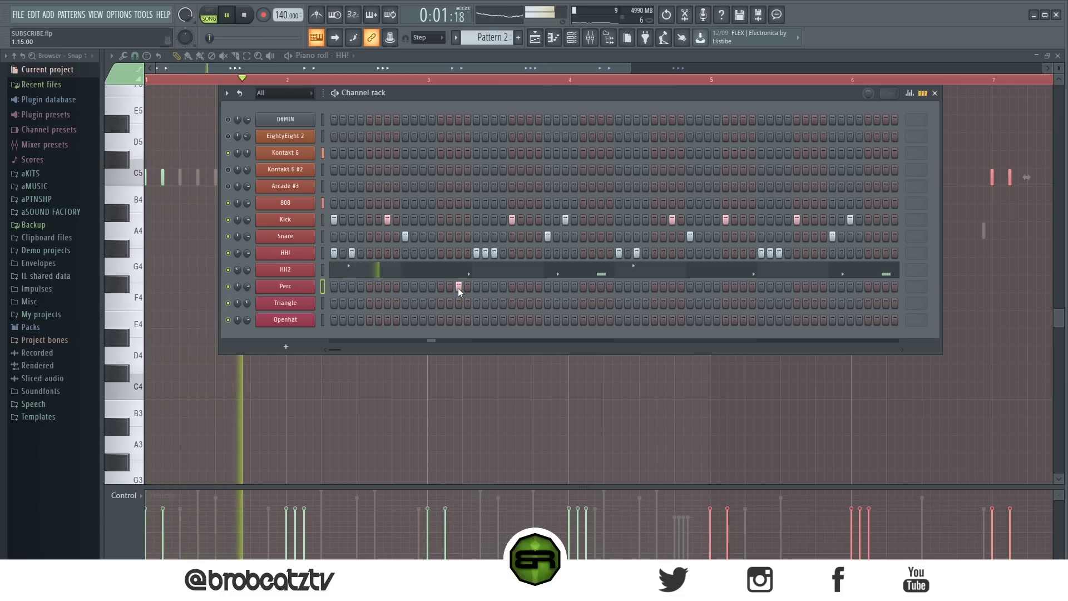
{"action": "left_click", "coordinate": [459, 286]}
{"action": "left_click", "coordinate": [441, 286]}
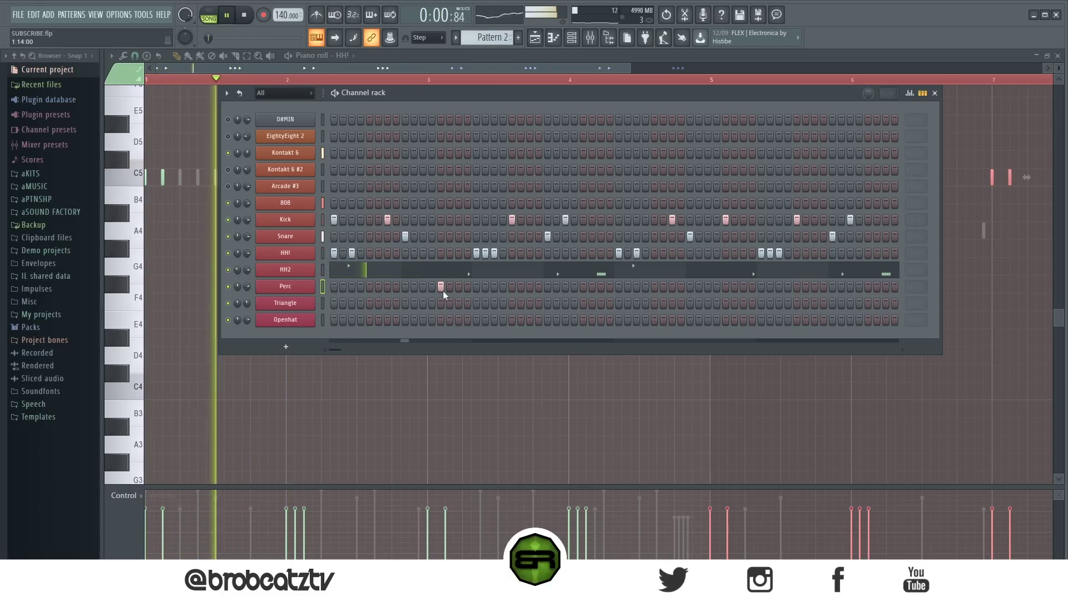
{"action": "left_click", "coordinate": [441, 286]}
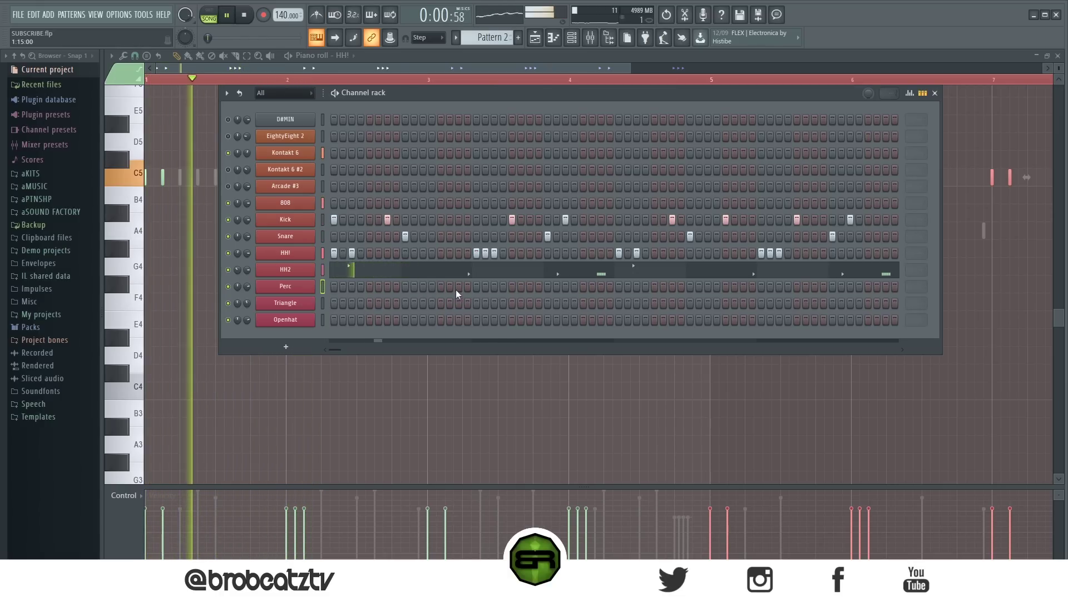
- Place Perc hits on step 15 of bars 1 and 2, plus Triangle and Openhat hits on step 13 of bar 2
{"action": "left_click", "coordinate": [457, 287]}
{"action": "left_click", "coordinate": [599, 286]}
{"action": "key", "text": "space"}
{"action": "key", "text": "space"}
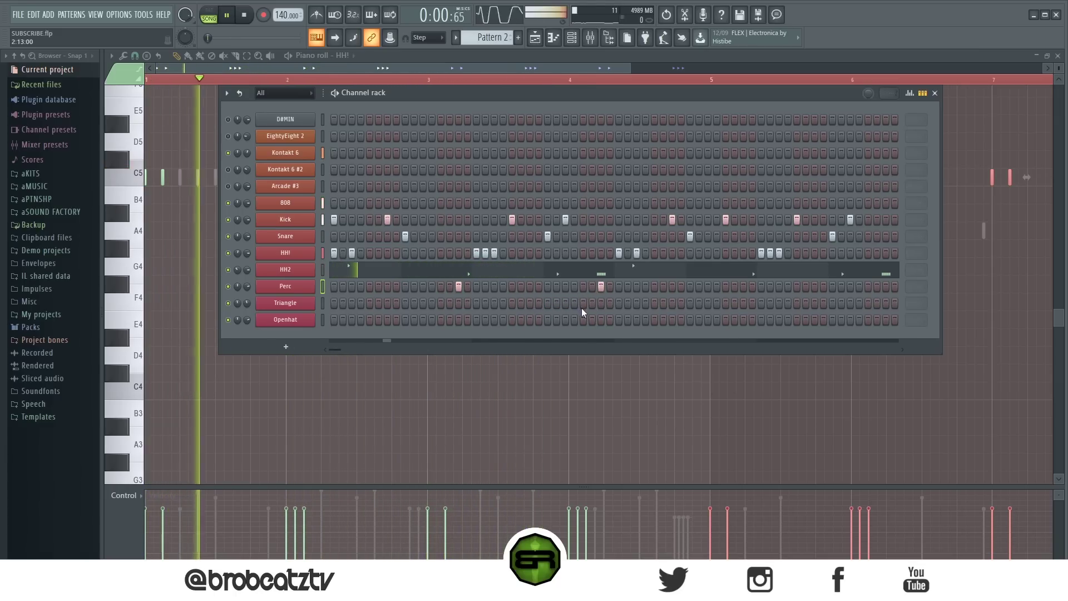
{"action": "left_click", "coordinate": [582, 303]}
{"action": "left_click", "coordinate": [583, 319]}
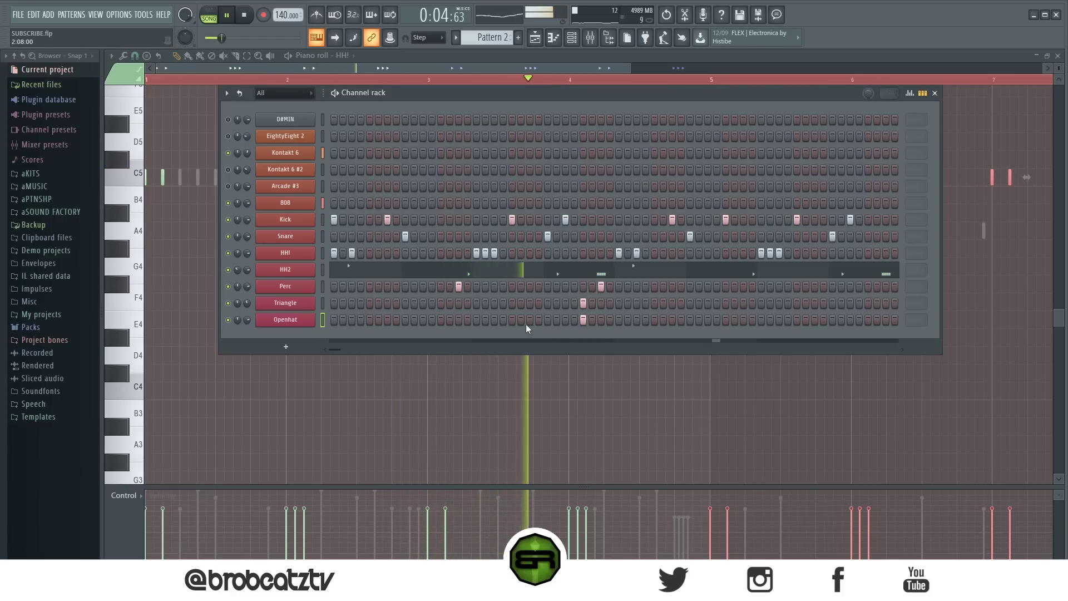
- Copy the Perc hits from bars 1 and 2 to bars 5 and 6, and the Triangle hit from bar 2 to bar 6
{"action": "right_click", "coordinate": [326, 286]}
{"action": "left_click", "coordinate": [329, 285]}
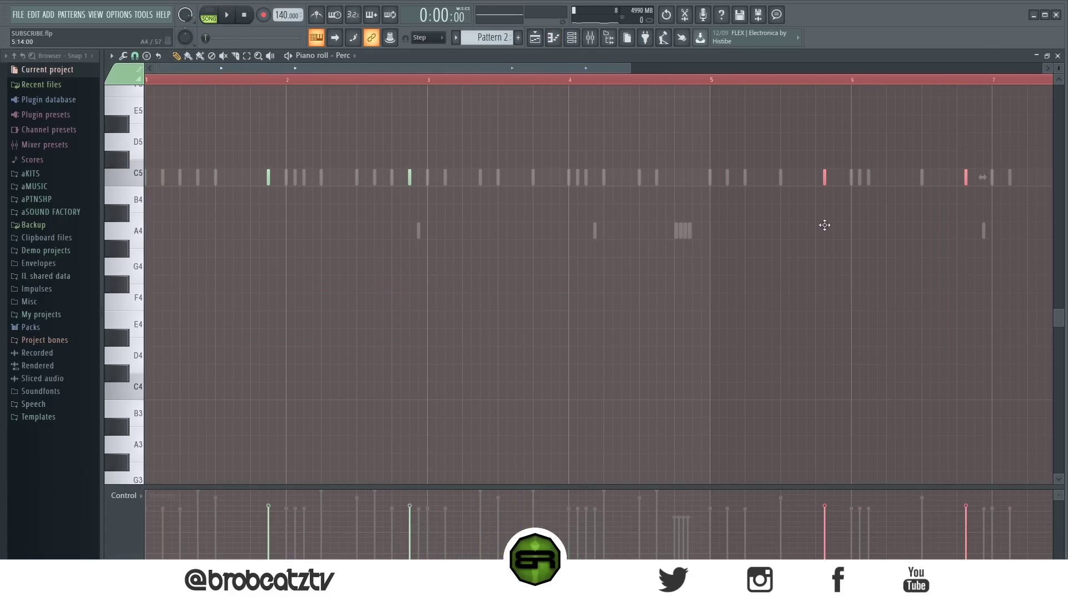
{"action": "left_click", "coordinate": [572, 38]}
{"action": "right_click", "coordinate": [291, 297]}
{"action": "left_click", "coordinate": [345, 302]}
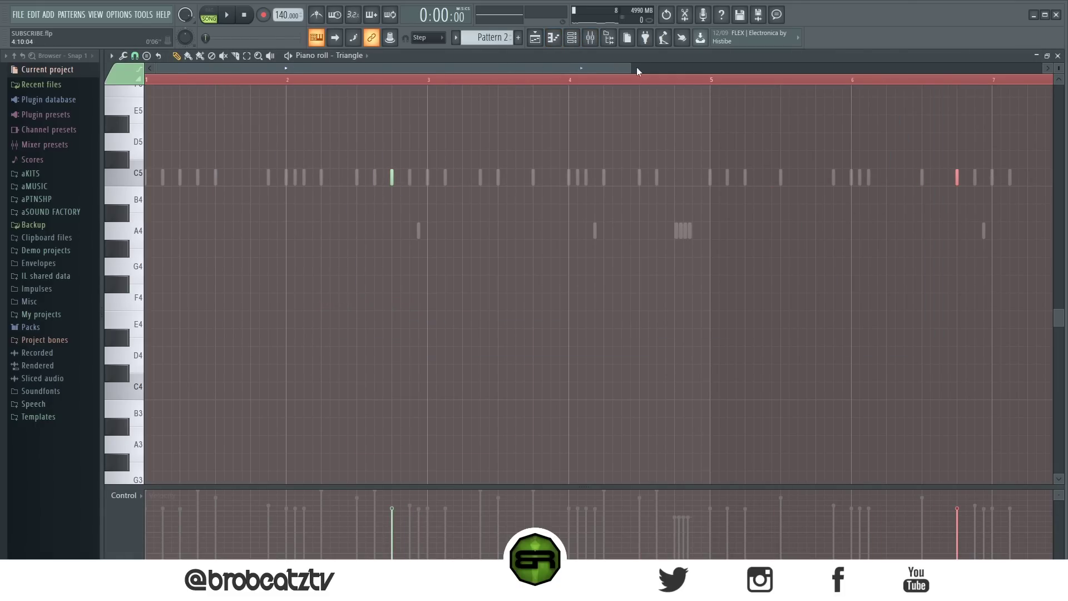
- Copy the Openhat hit from step 13 of bar 2 to step 13 of bar 6 and return to the channel rack
{"action": "left_click", "coordinate": [572, 38]}
{"action": "right_click", "coordinate": [317, 313]}
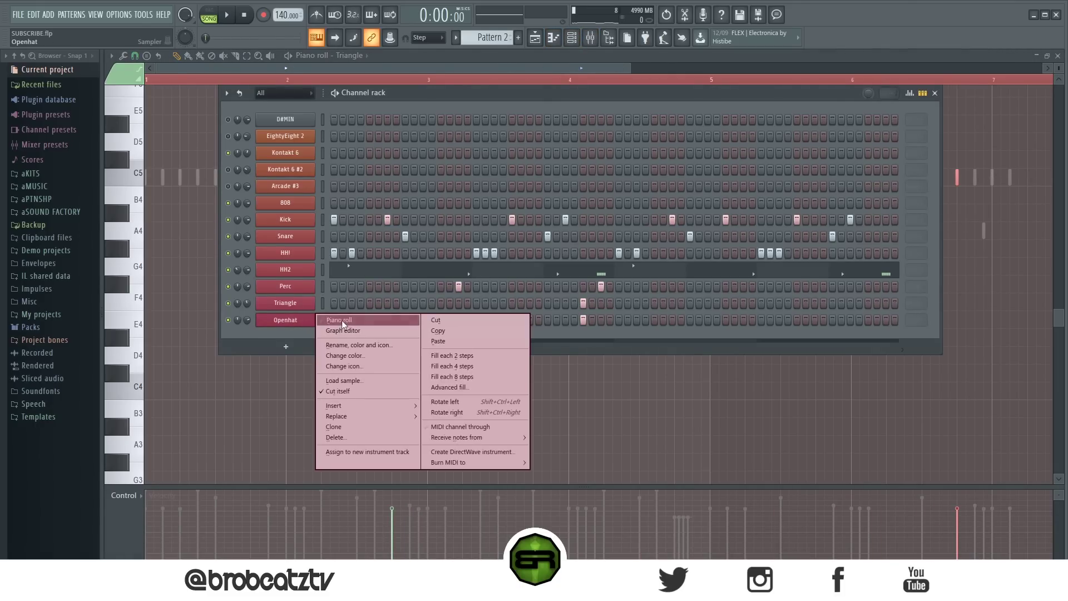
{"action": "left_click", "coordinate": [341, 320]}
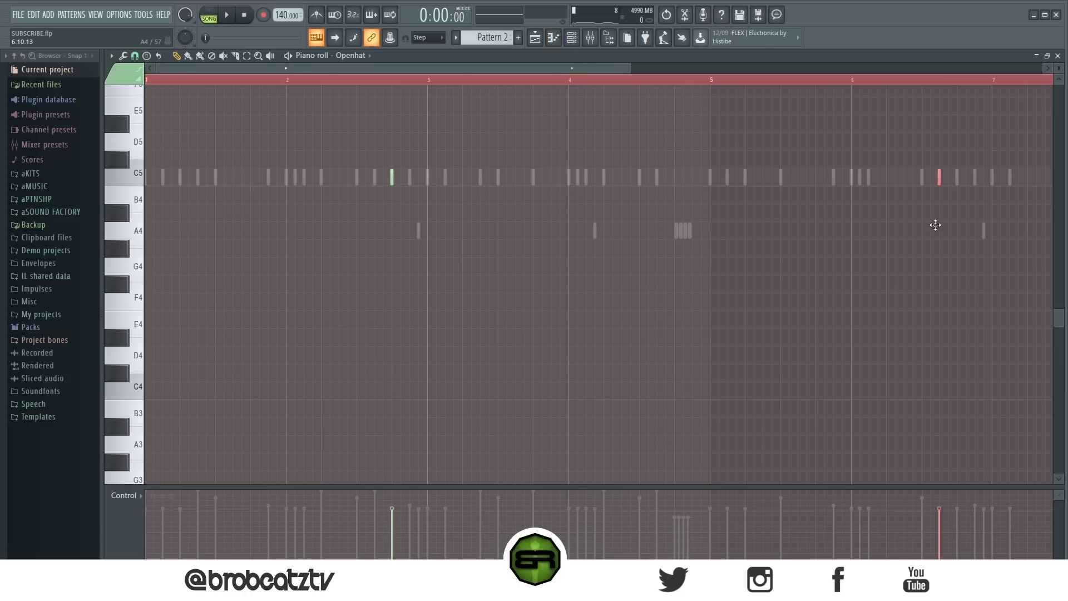
{"action": "left_click", "coordinate": [571, 39]}
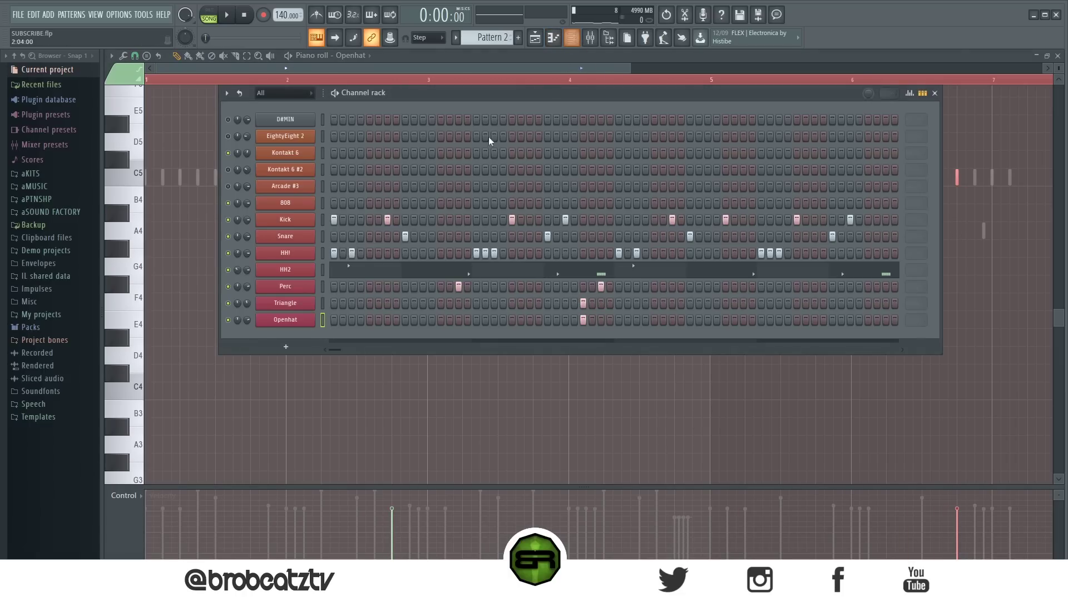
- Add Kick hits on steps 1 and 7 of bar 5 and on steps 5, 6, 7 and 11 of bar 6
{"action": "right_click", "coordinate": [315, 214]}
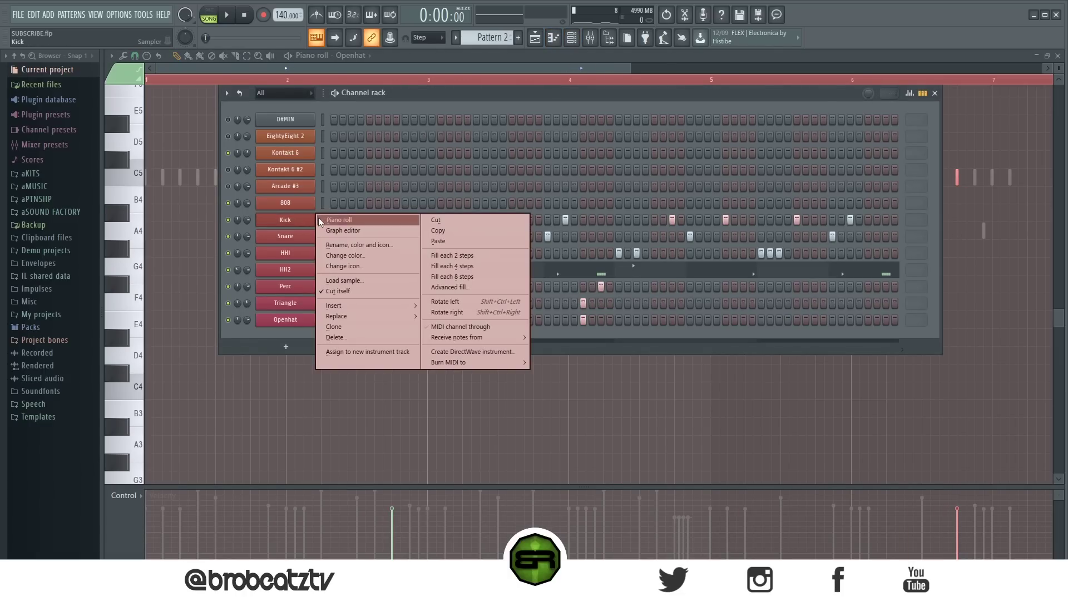
{"action": "left_click", "coordinate": [321, 220]}
{"action": "scroll", "coordinate": [397, 85], "scroll_direction": "down", "scroll_amount": 4}
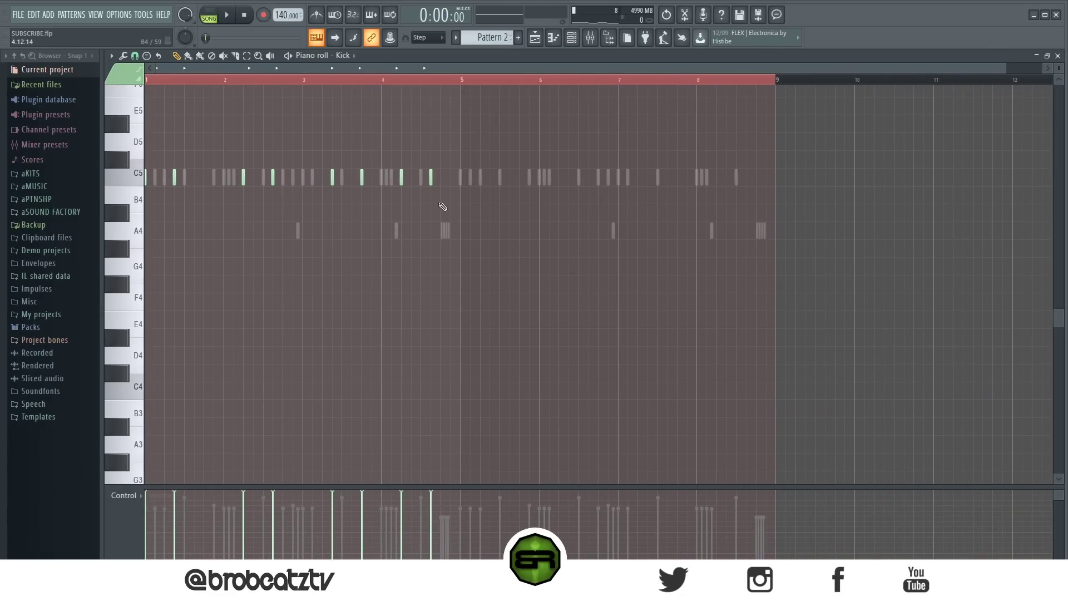
{"action": "key", "text": "space"}
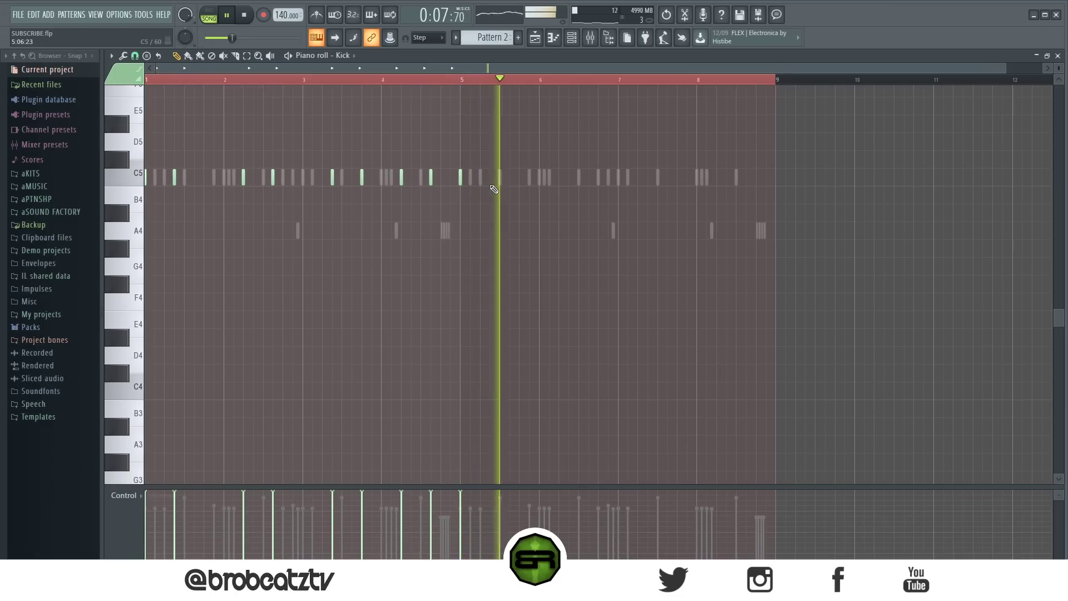
{"action": "scroll", "coordinate": [511, 84], "scroll_direction": "up", "scroll_amount": 2}
{"action": "scroll", "coordinate": [510, 83], "scroll_direction": "up", "scroll_amount": 2}
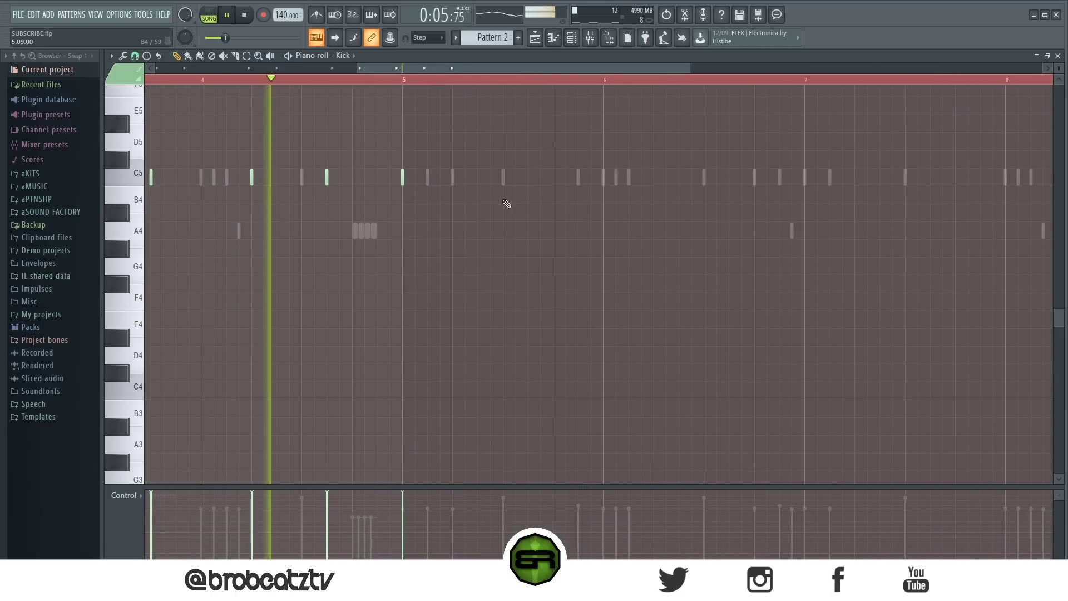
{"action": "left_click", "coordinate": [478, 177]}
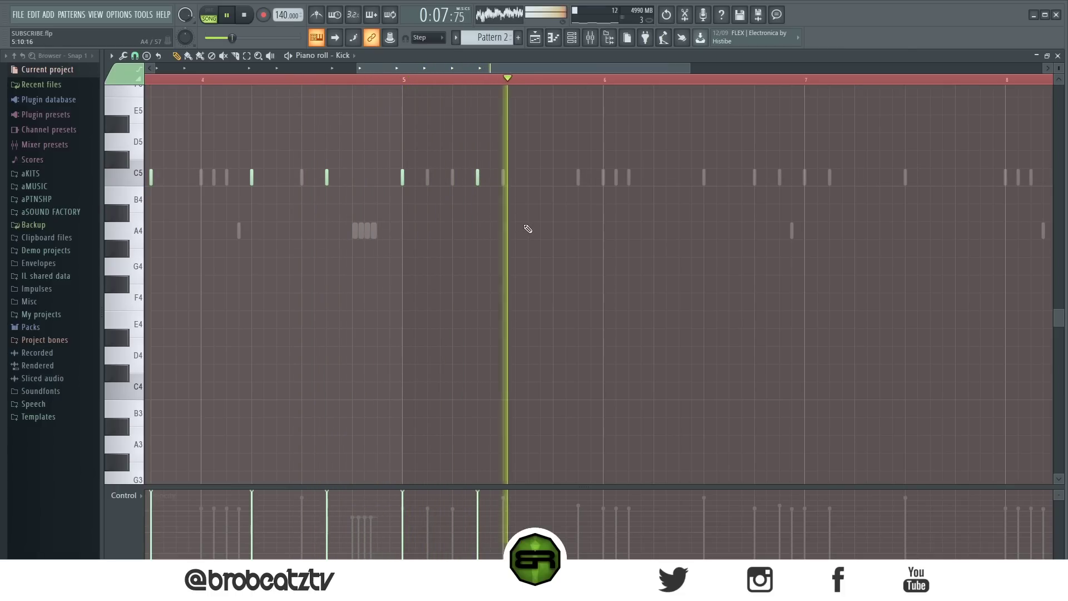
{"action": "left_click", "coordinate": [654, 177]}
{"action": "left_click", "coordinate": [667, 177]}
{"action": "left_click", "coordinate": [679, 177]}
{"action": "key", "text": "space"}
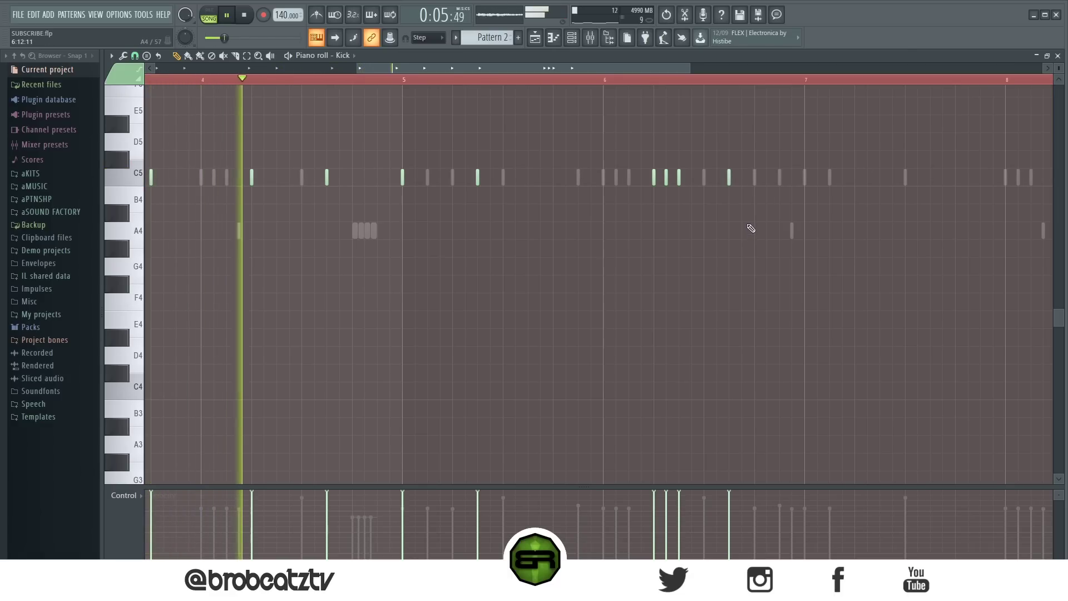
- Add Kick hits on steps 1 and 7 of bar 7 and steps 5 and 11 of bar 8, and lower bar 6's step-6 Kick velocity
{"action": "left_click_drag", "start_coordinate": [653, 68], "coordinate": [707, 75]}
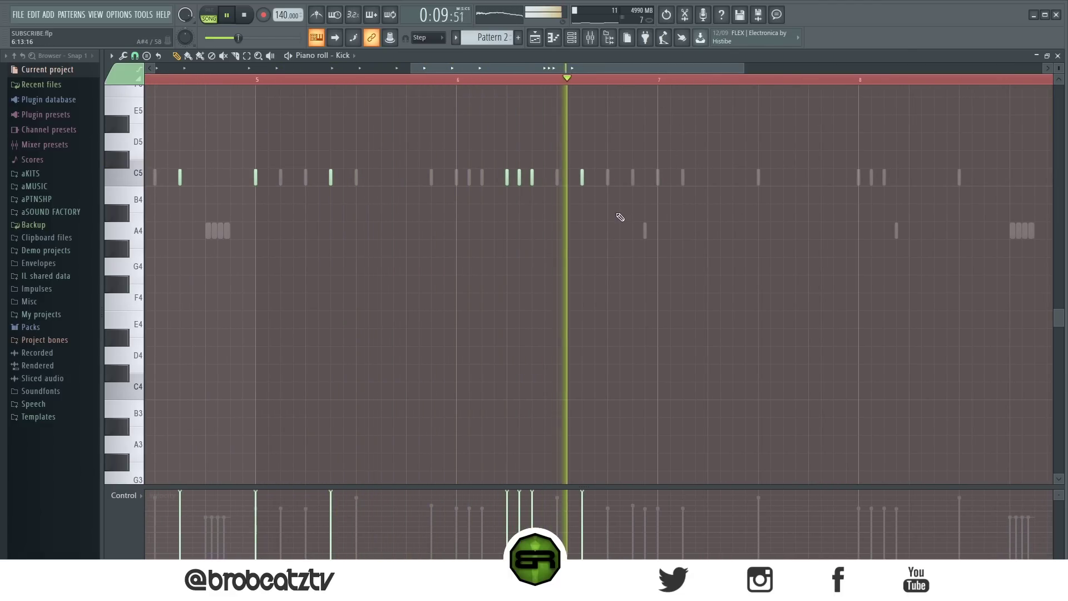
{"action": "left_click", "coordinate": [658, 177]}
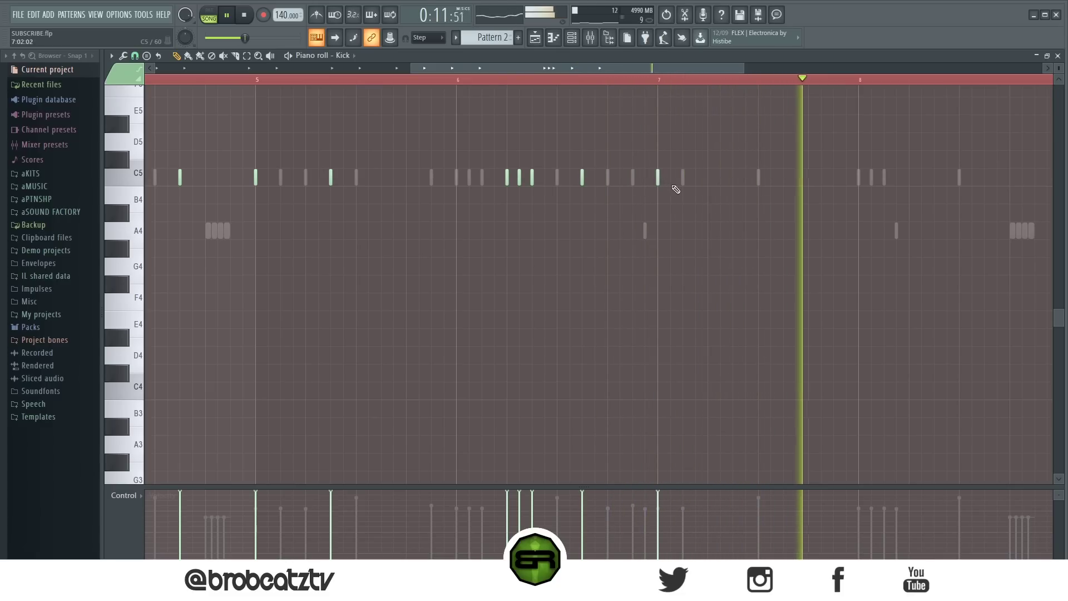
{"action": "left_click_drag", "start_coordinate": [665, 68], "coordinate": [717, 78]}
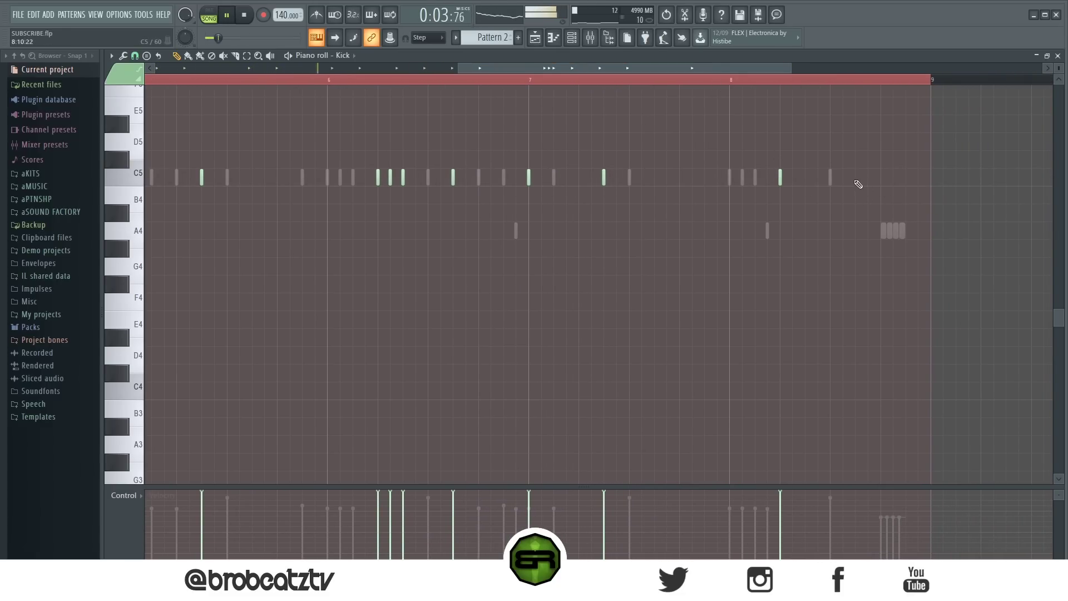
{"action": "scroll", "coordinate": [438, 83], "scroll_direction": "down", "scroll_amount": 2}
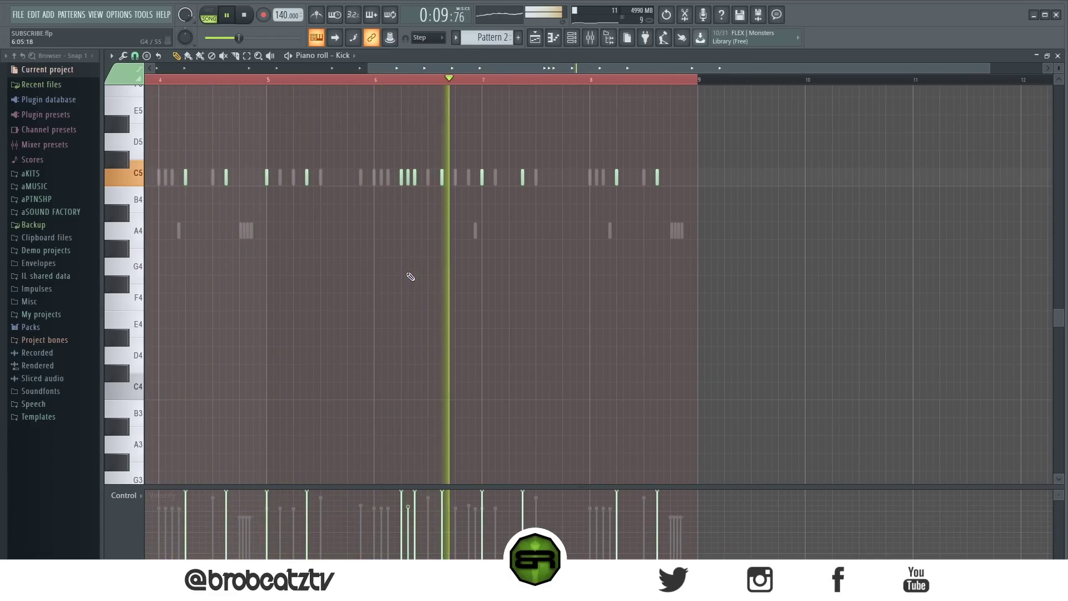
- Unmute the EightyEight 2, Kontakt 6 #2 and Arcade #3 channels in the channel rack and stop playback
{"action": "left_click_drag", "start_coordinate": [499, 68], "coordinate": [201, 72]}
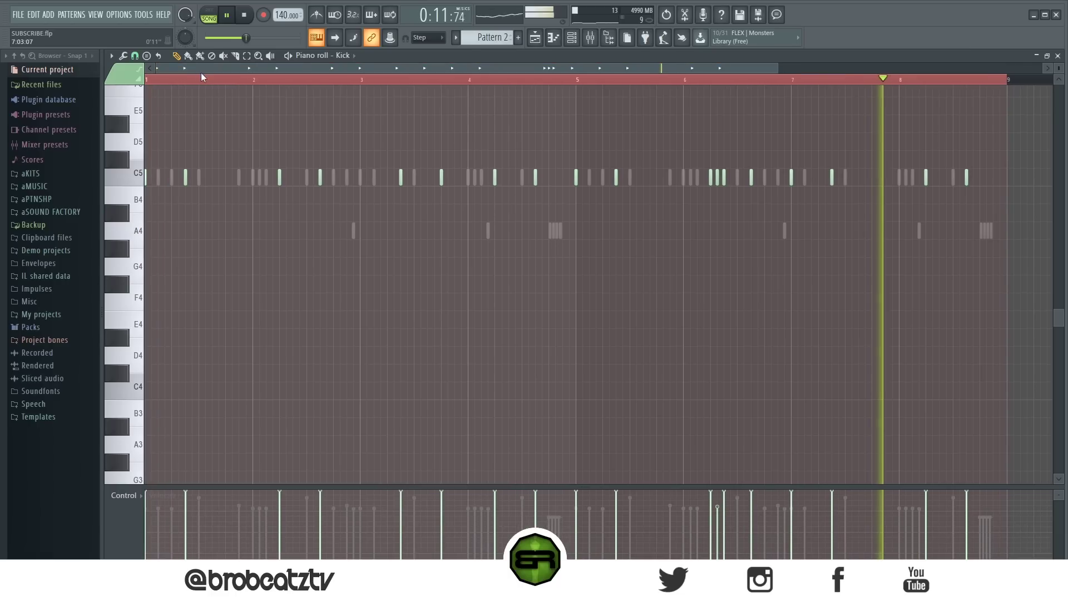
{"action": "key", "text": "F6"}
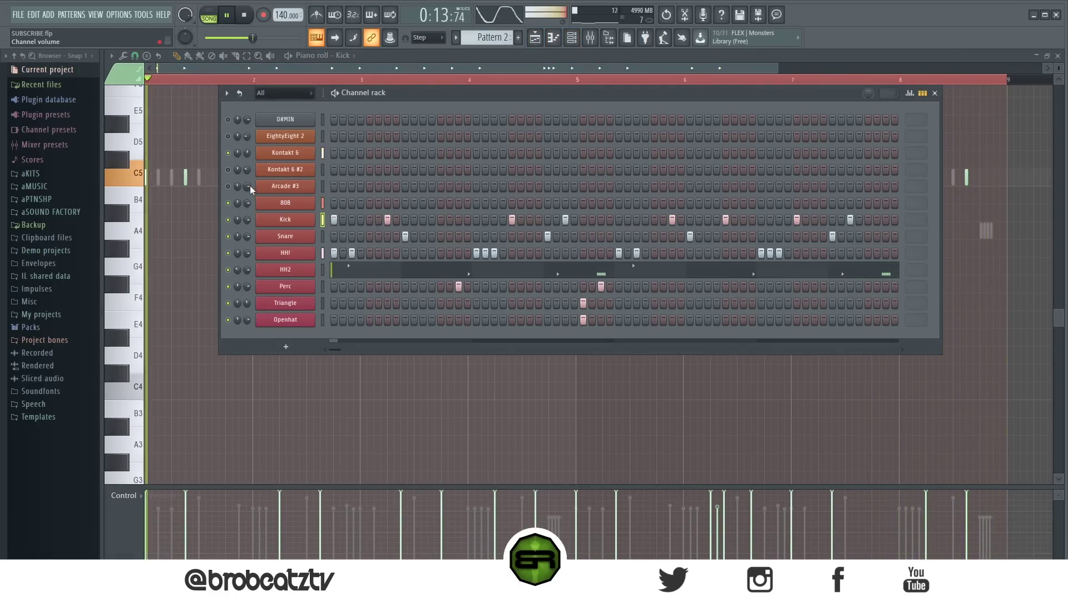
{"action": "key", "text": "space"}
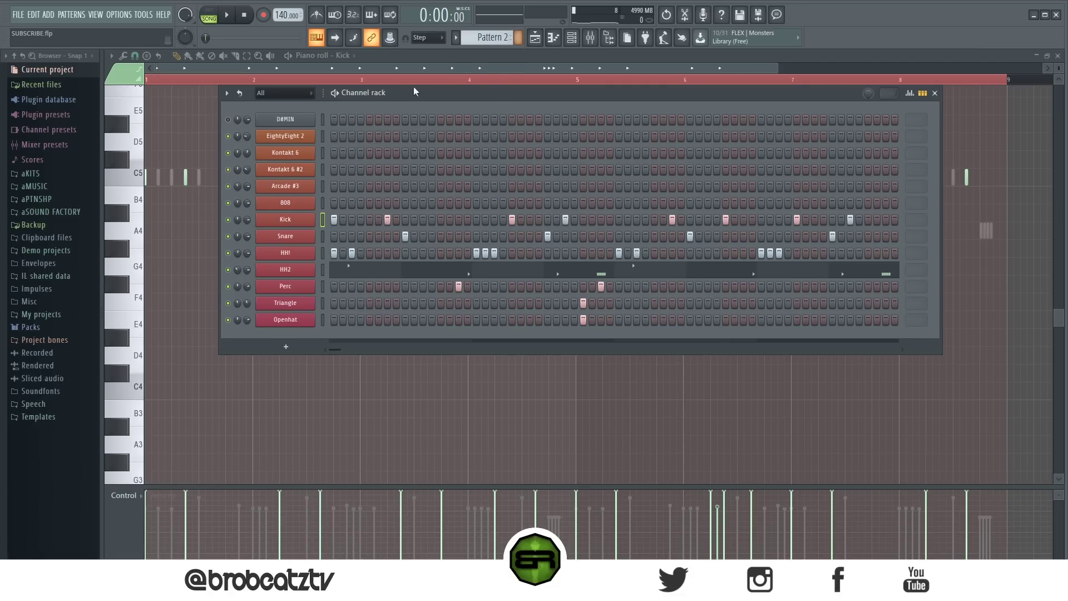
- Play the full arrangement in the playlist and check the mixer levels and the channel rack
{"action": "left_click", "coordinate": [536, 38]}
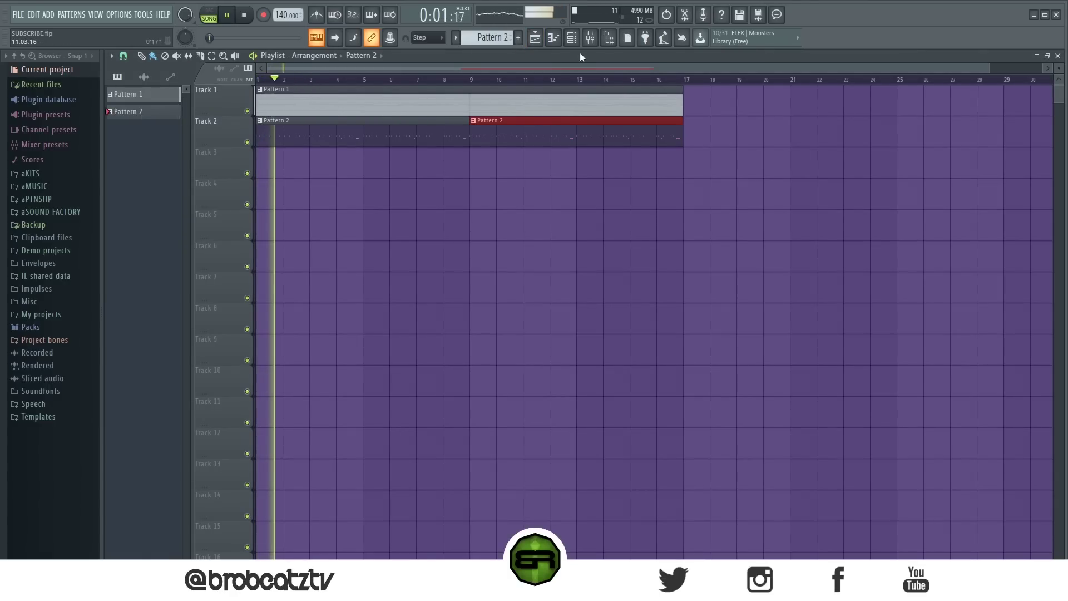
{"action": "left_click", "coordinate": [591, 38]}
{"action": "left_click", "coordinate": [594, 40]}
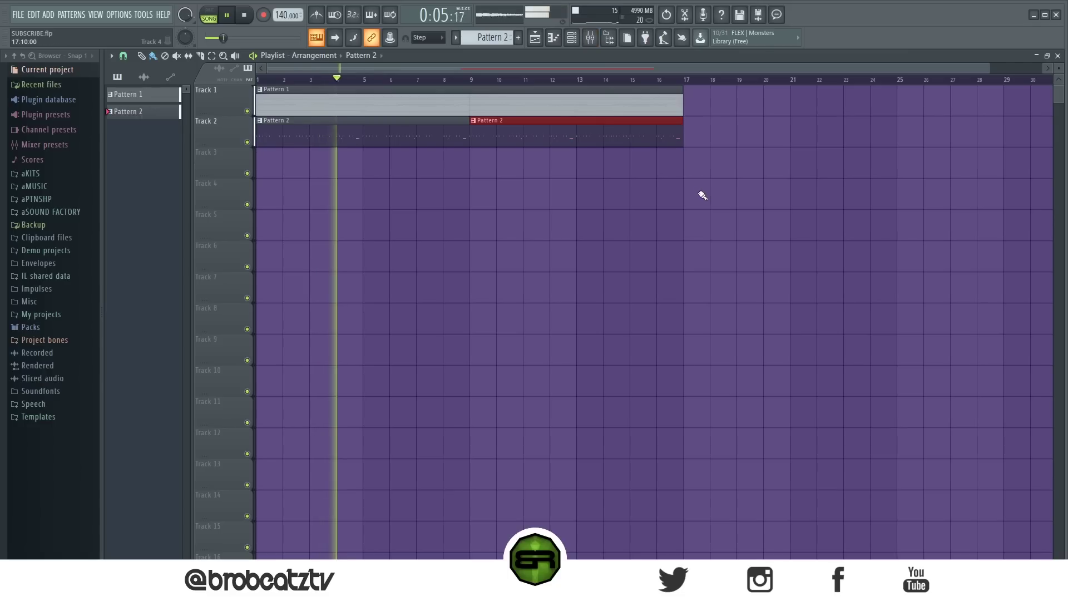
{"action": "left_click", "coordinate": [573, 41]}
{"action": "left_click", "coordinate": [572, 39]}
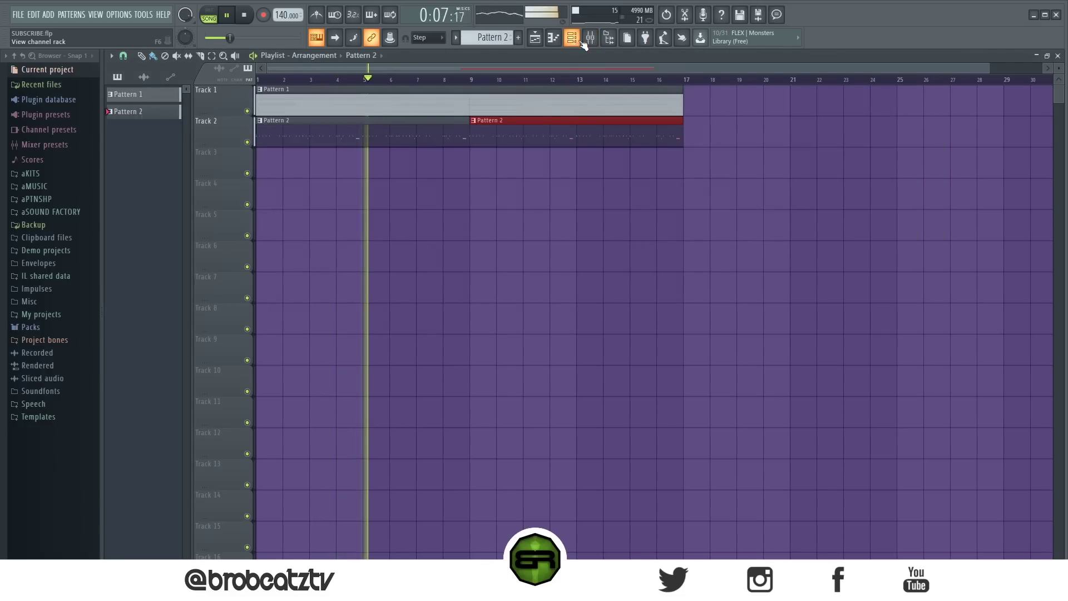
{"action": "left_click", "coordinate": [591, 38]}
{"action": "right_click", "coordinate": [353, 206]}
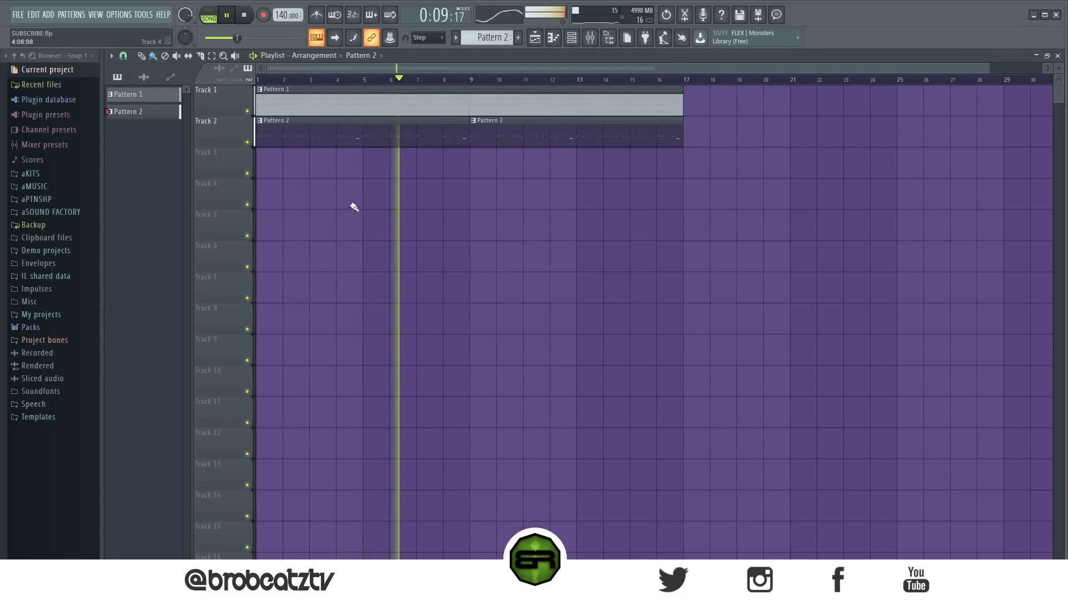
- Raise the volume of mixer track Insert 4 slightly while the arrangement plays
{"action": "left_click", "coordinate": [591, 39]}
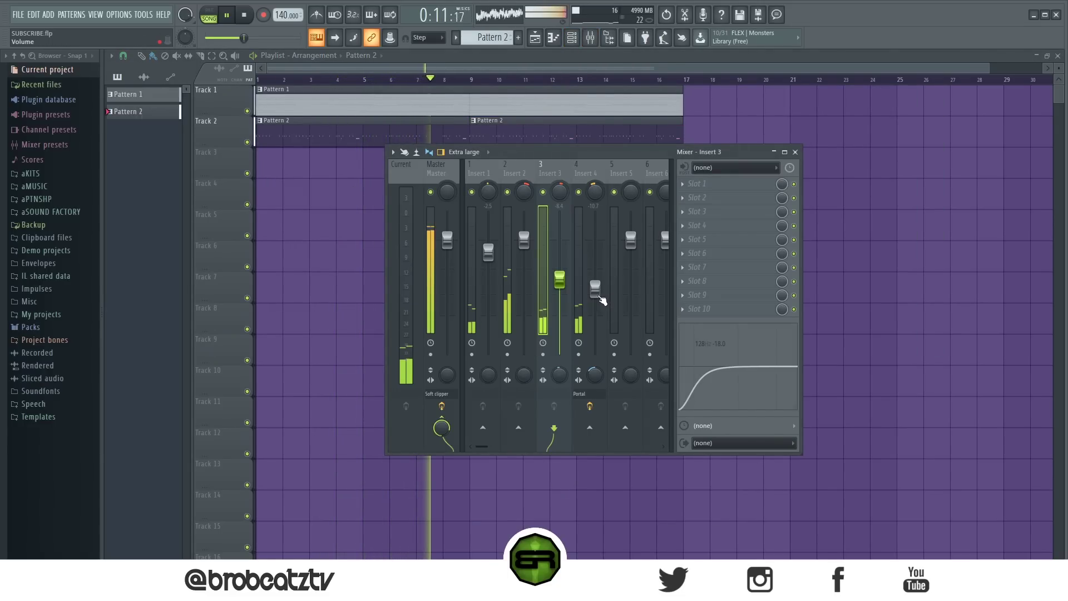
{"action": "right_click", "coordinate": [815, 257]}
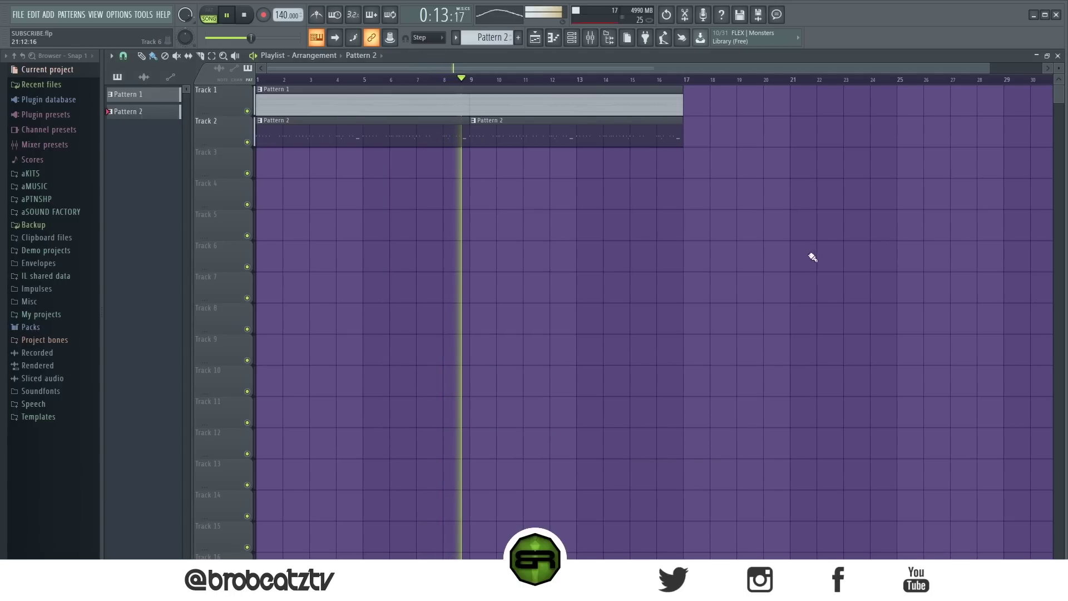
{"action": "left_click", "coordinate": [591, 39]}
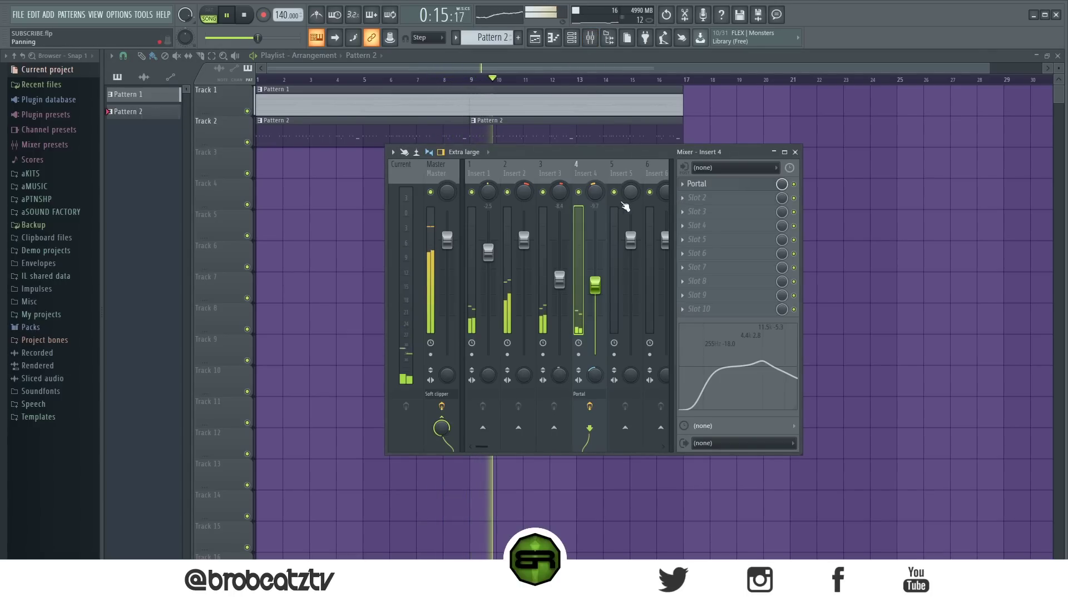
{"action": "right_click", "coordinate": [851, 161]}
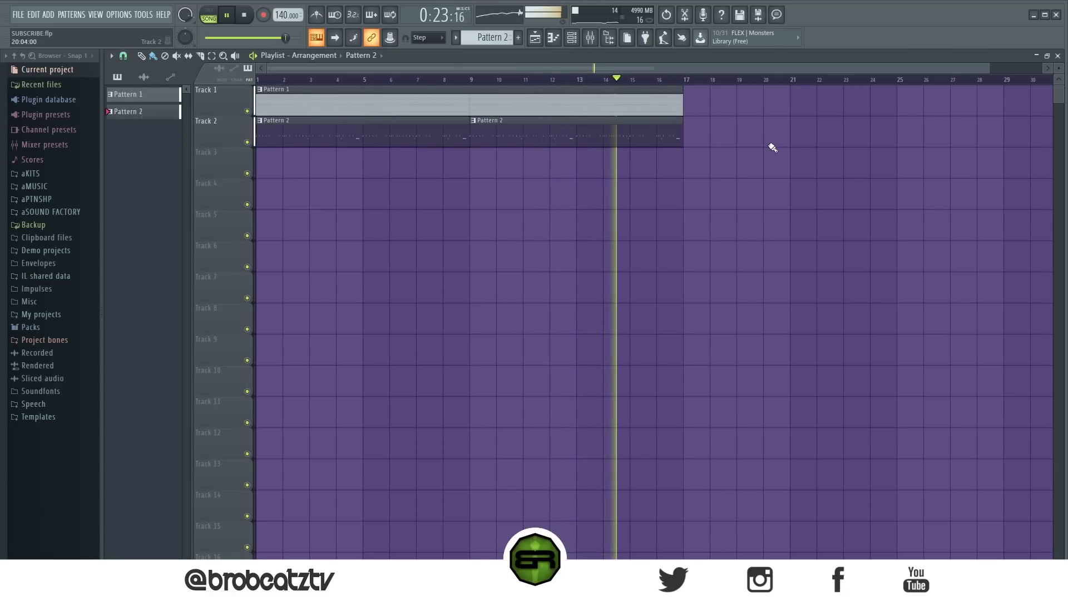
- Listen to the beat from the start, check its channels in the channel rack, and stop playback
{"action": "left_click", "coordinate": [572, 38]}
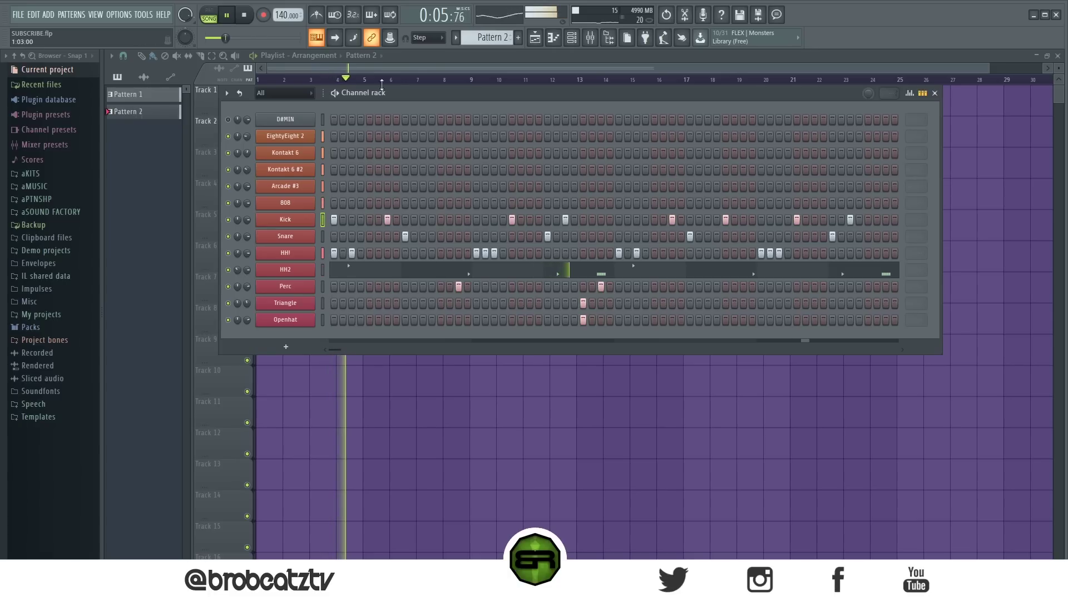
{"action": "left_click_drag", "start_coordinate": [402, 97], "coordinate": [455, 160]}
{"action": "key", "text": "F6"}
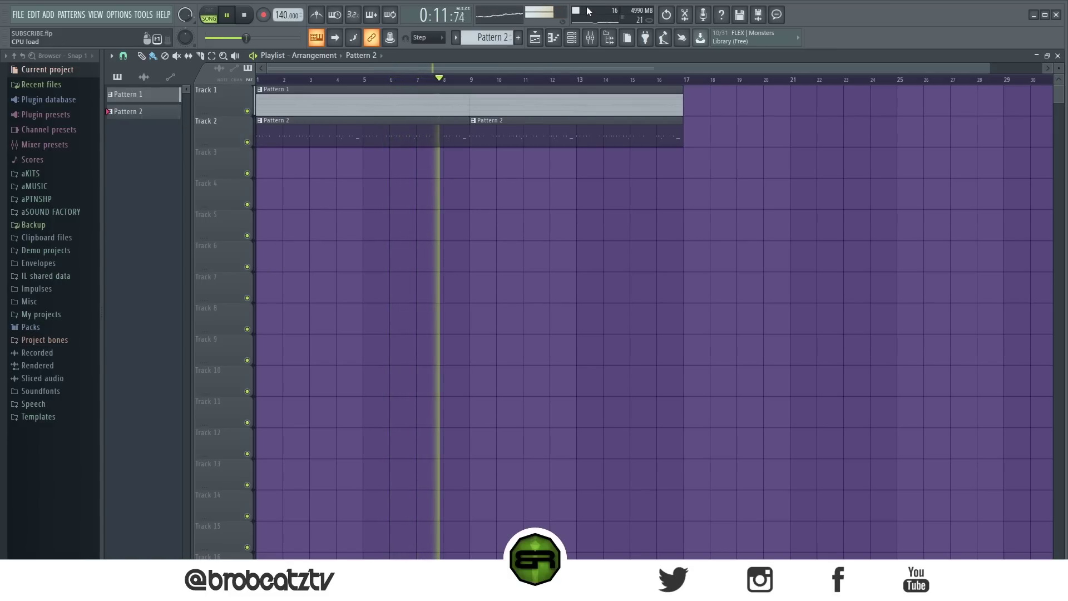
{"action": "left_click", "coordinate": [245, 16]}
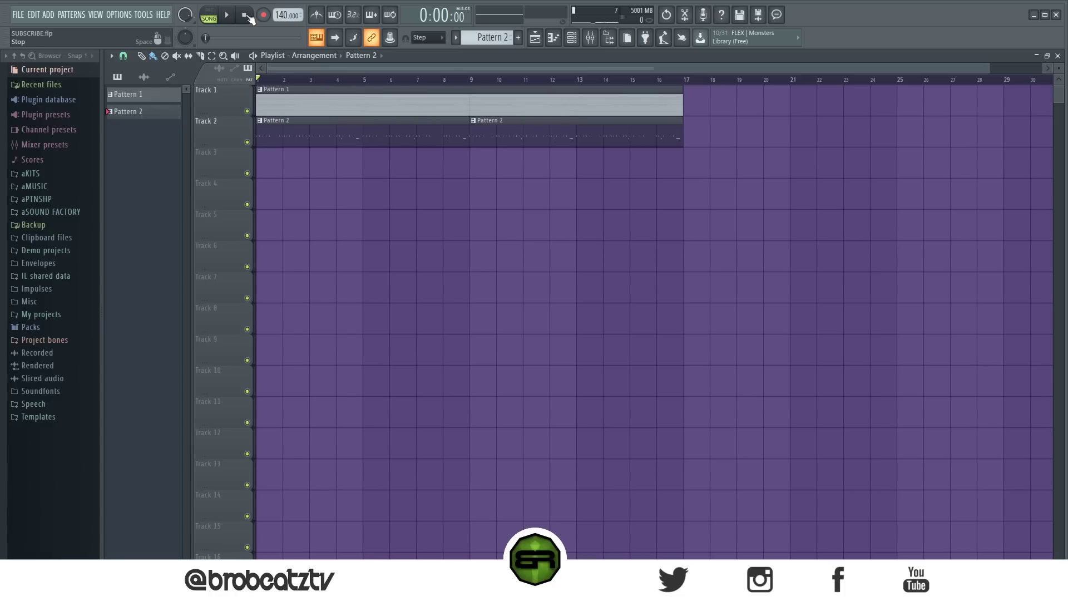